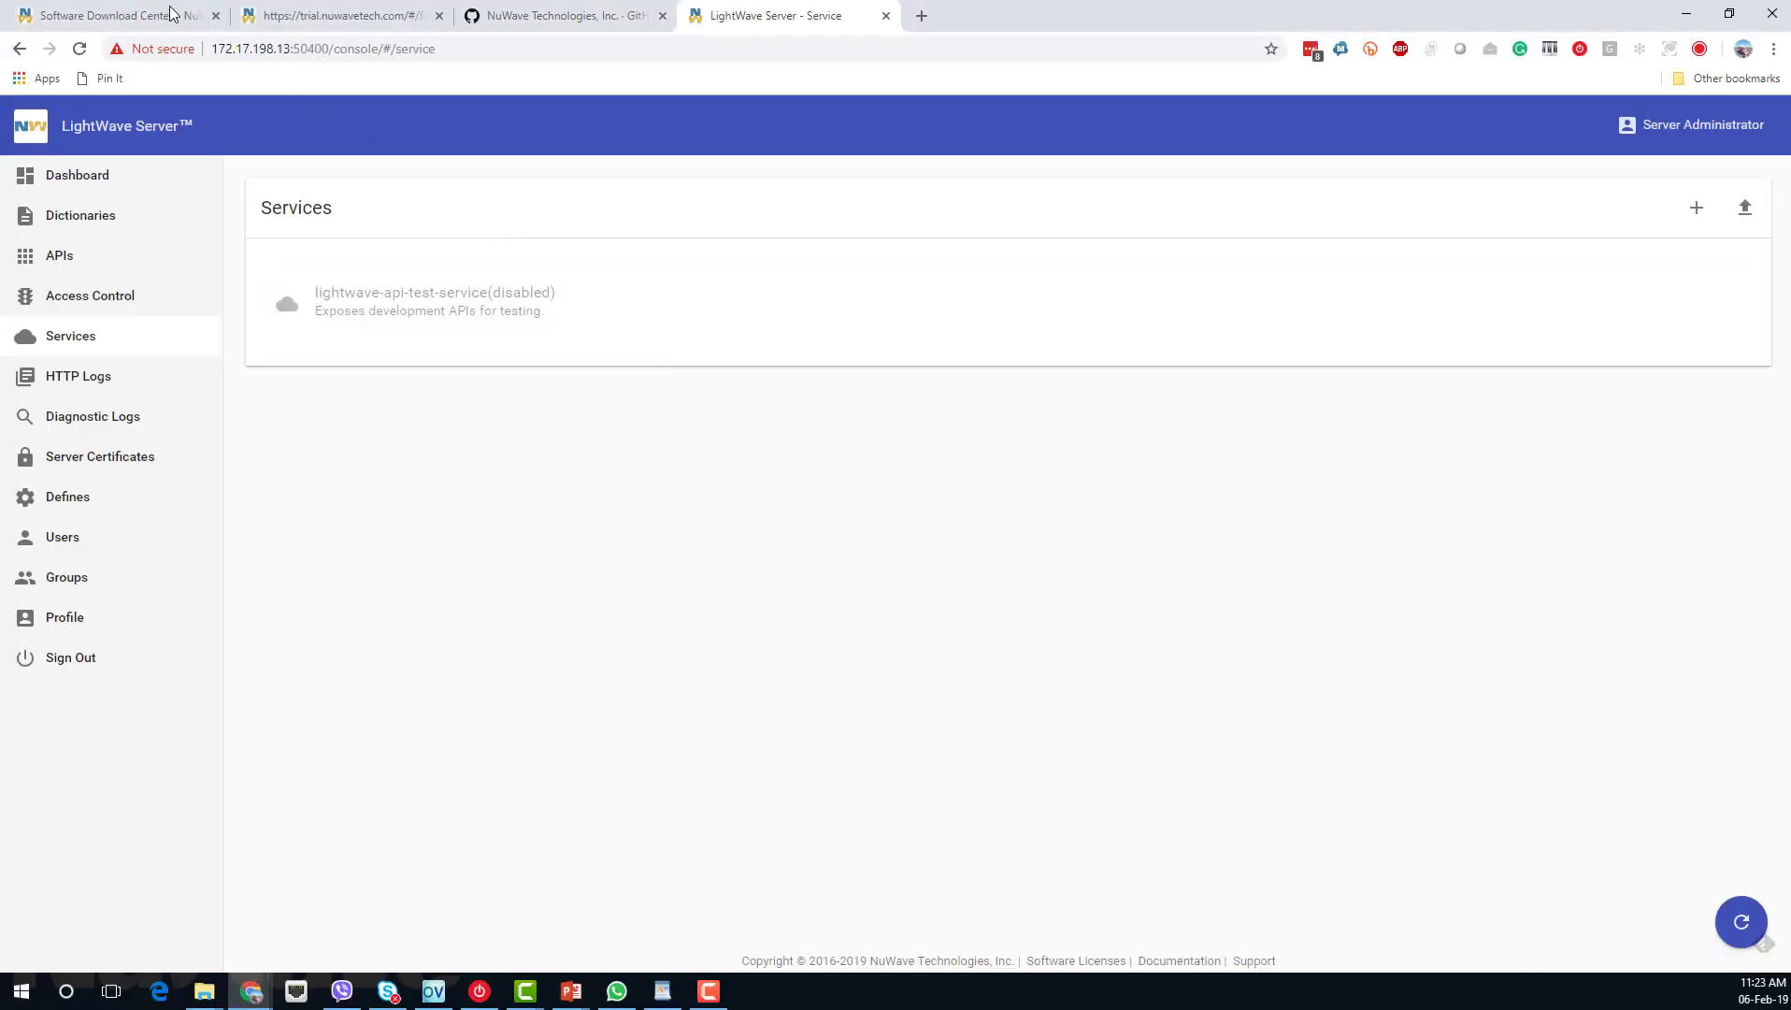
Switch to the NuWave Software Download Center page.
click(128, 15)
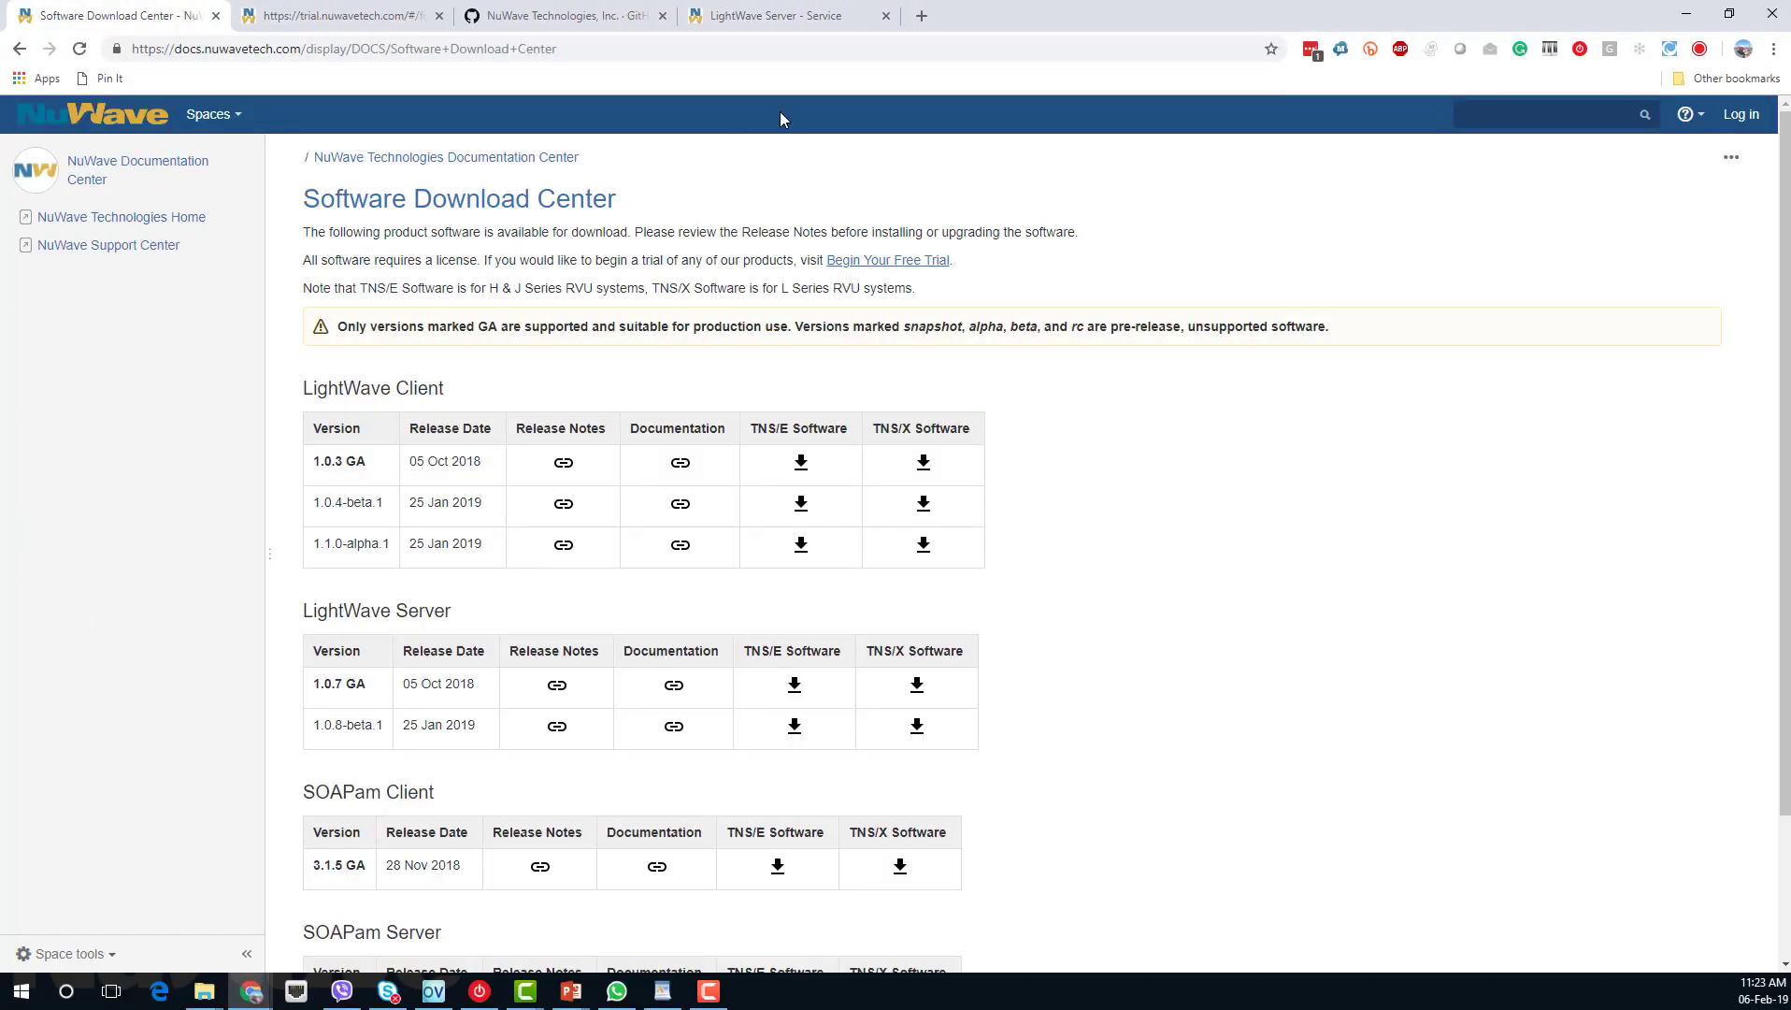
Close the LightWave Server console page and look through the download release tables.
click(885, 16)
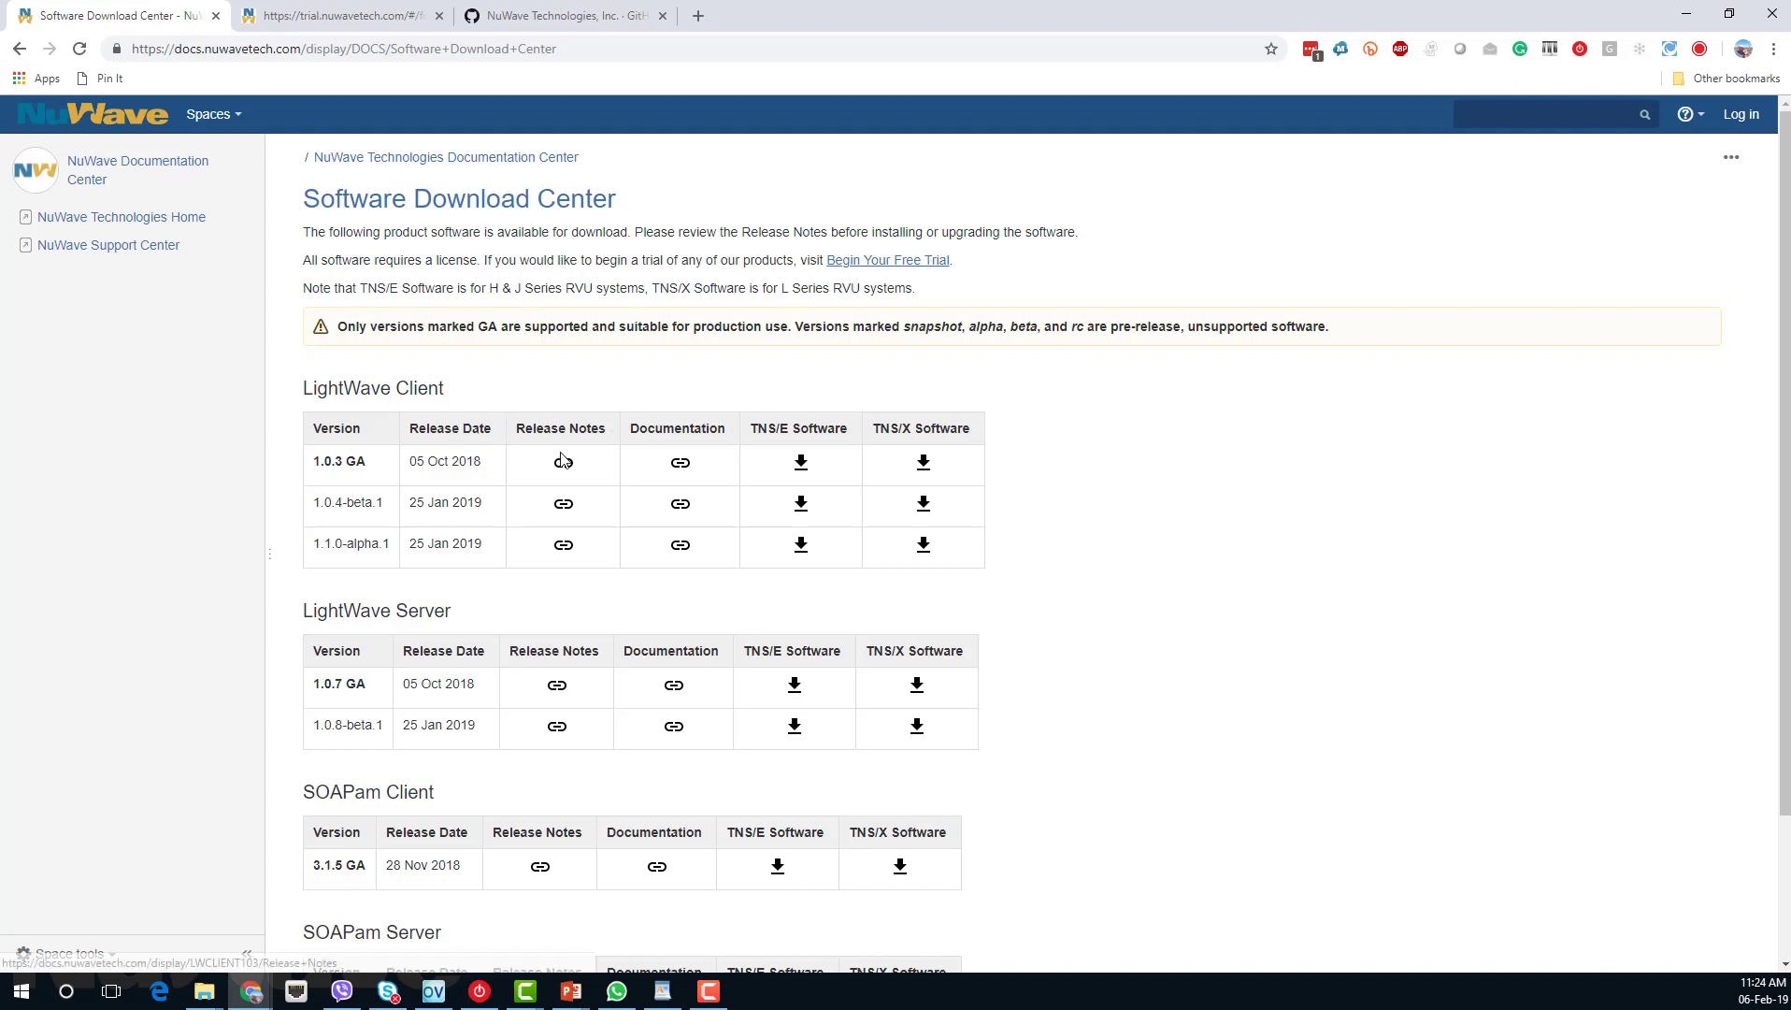
scroll(561, 460, down, 1)
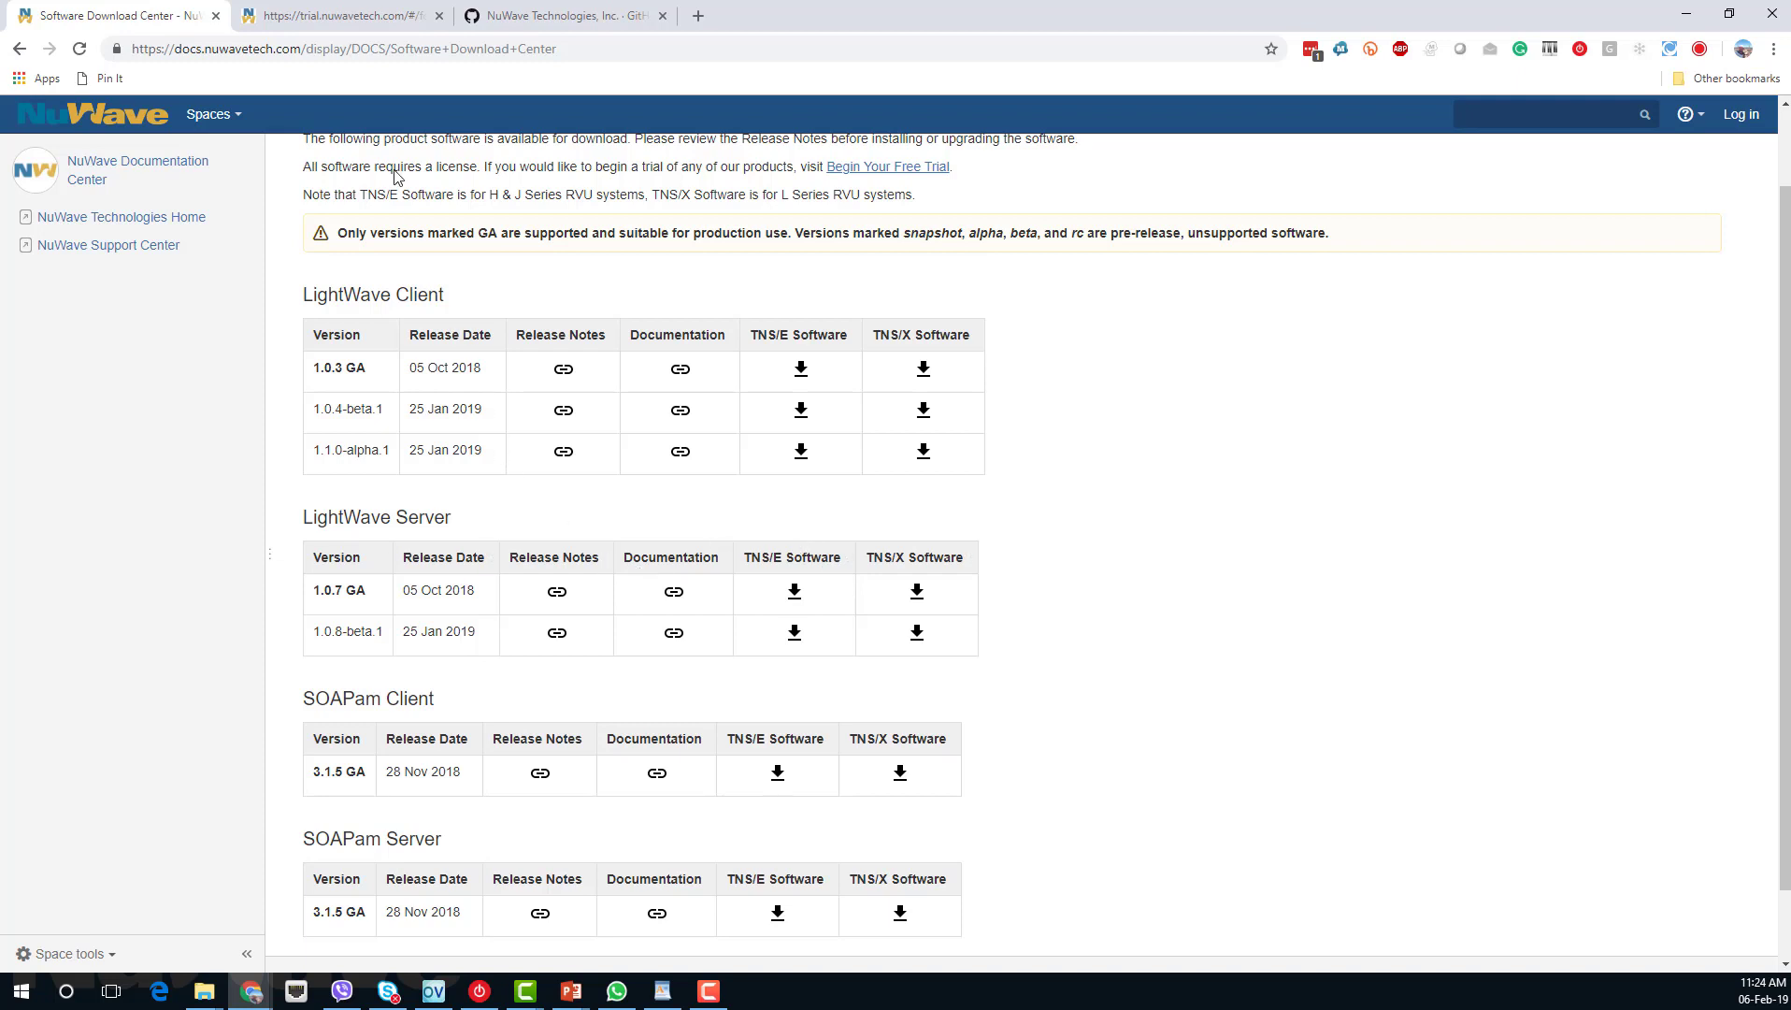
scroll(510, 346, up, 1)
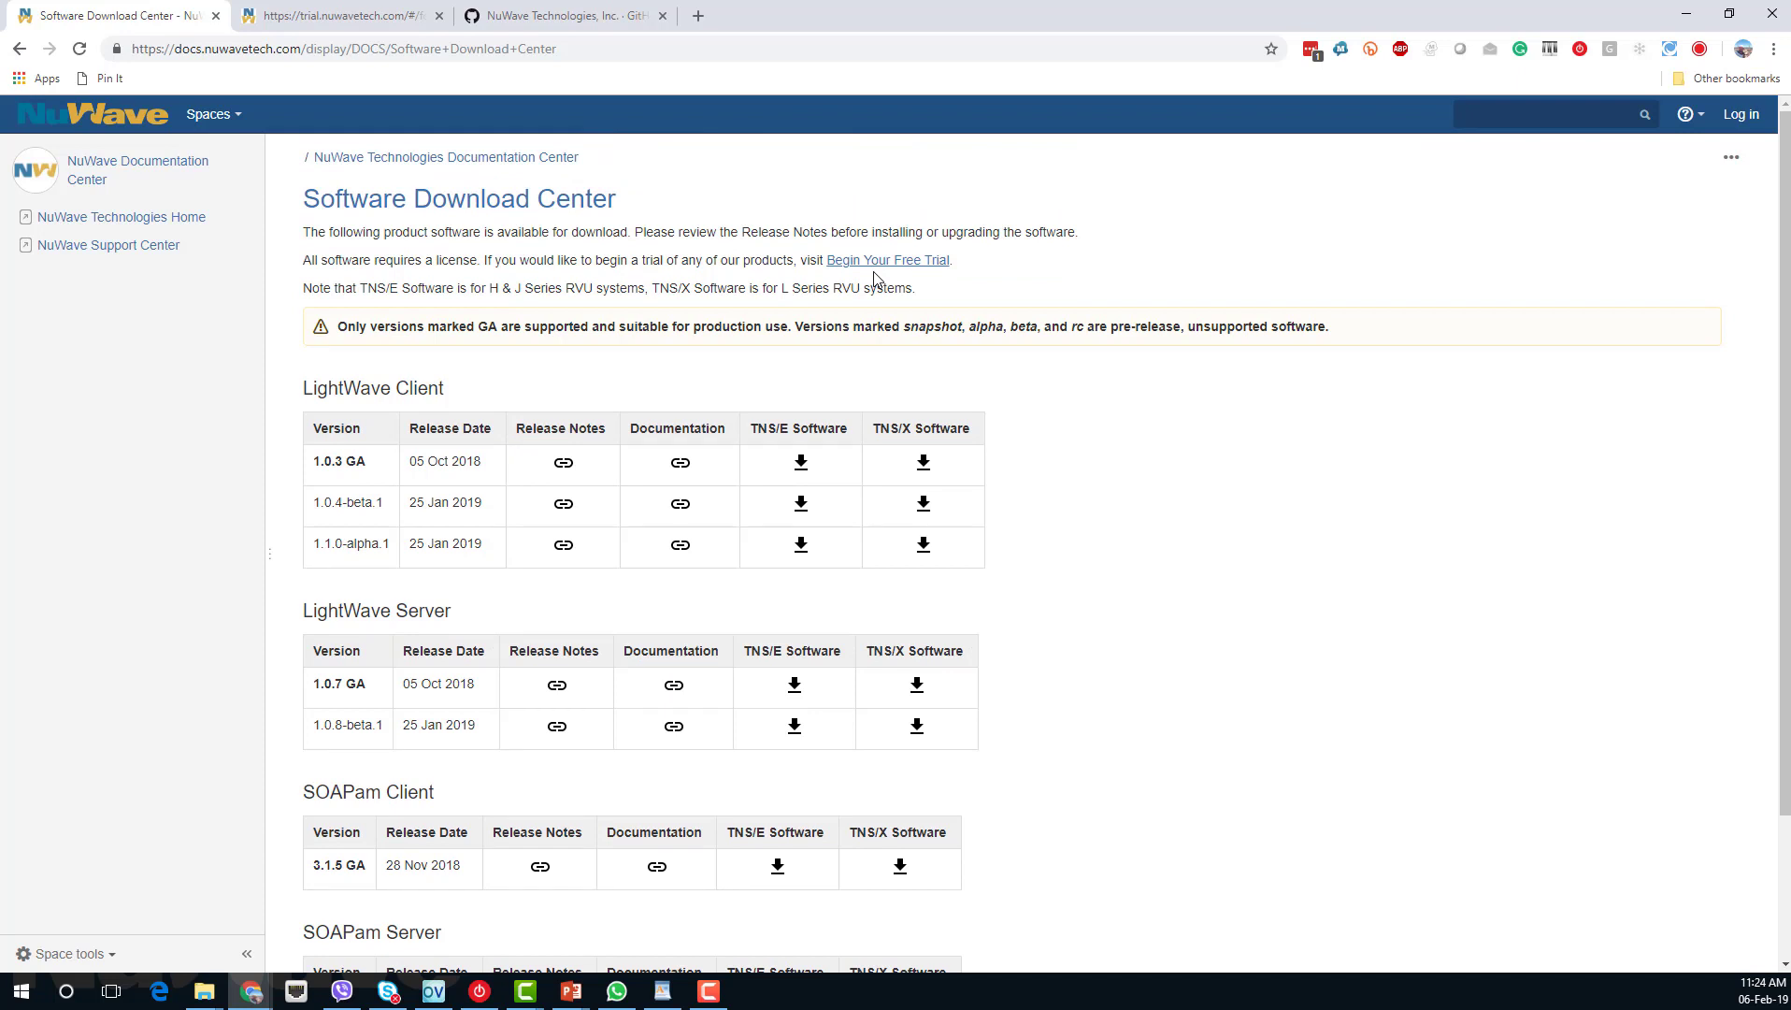
On the trial licence request form, choose LightWave Server as the product.
click(303, 18)
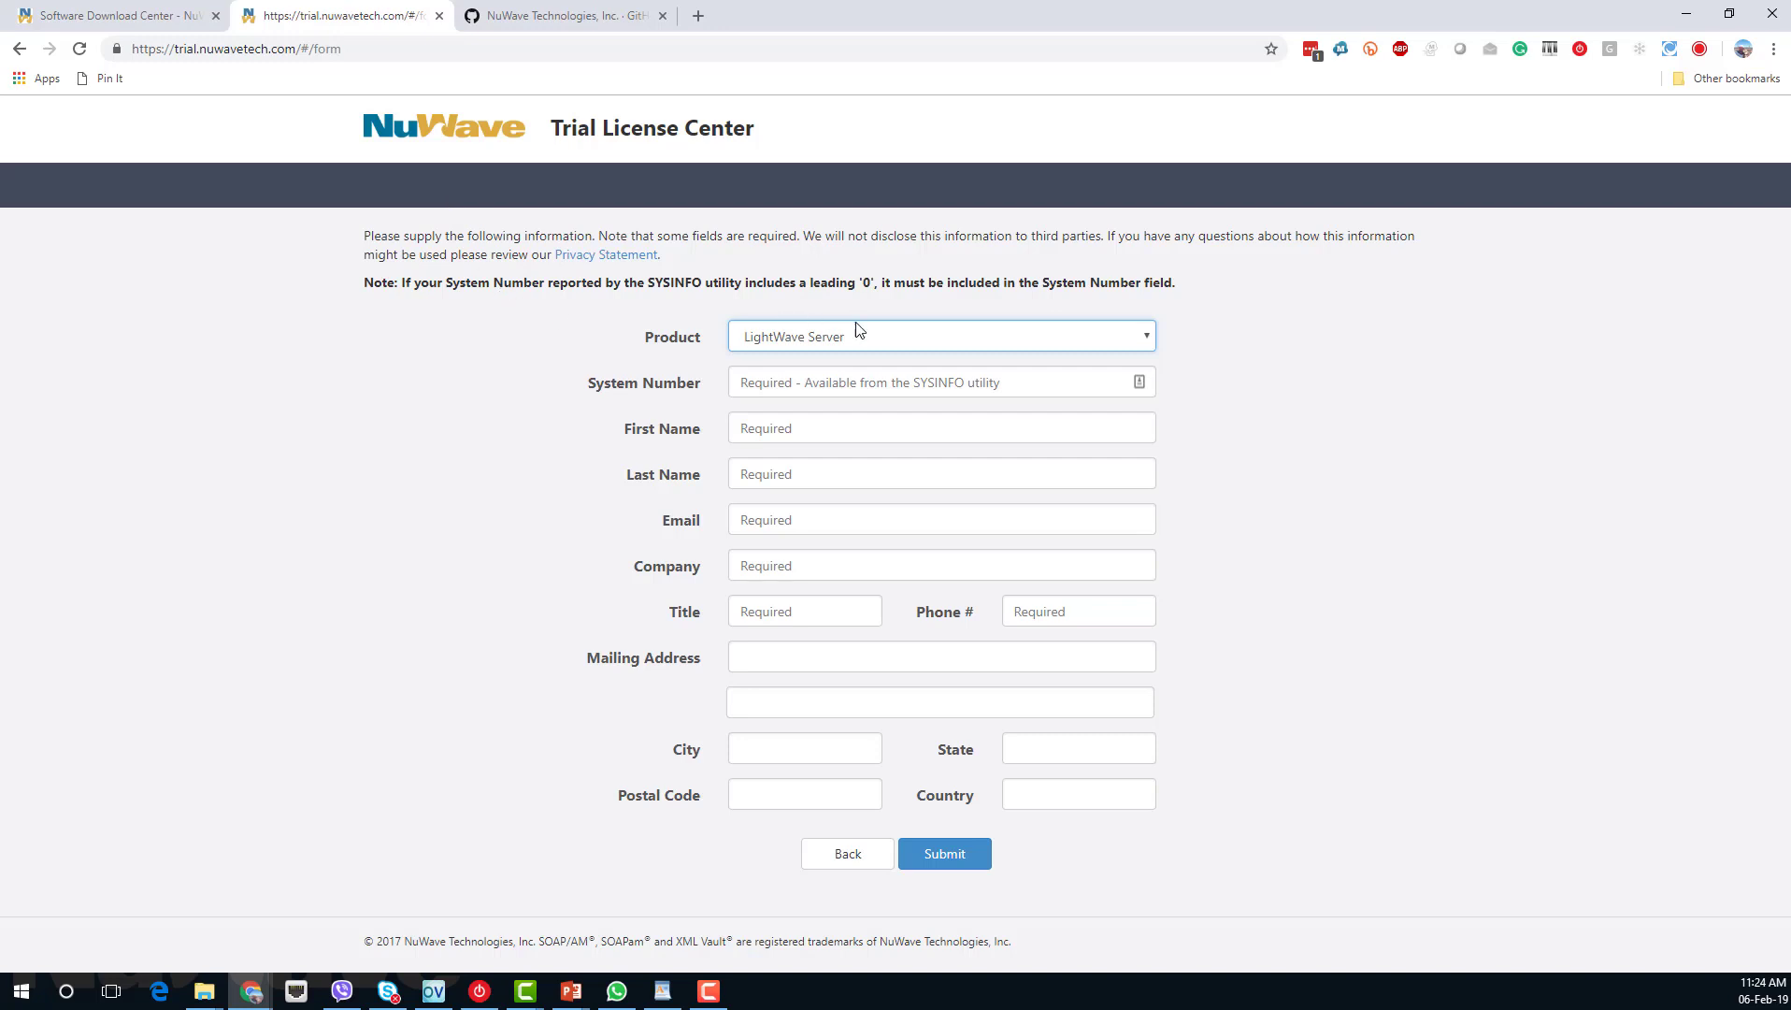
click(925, 336)
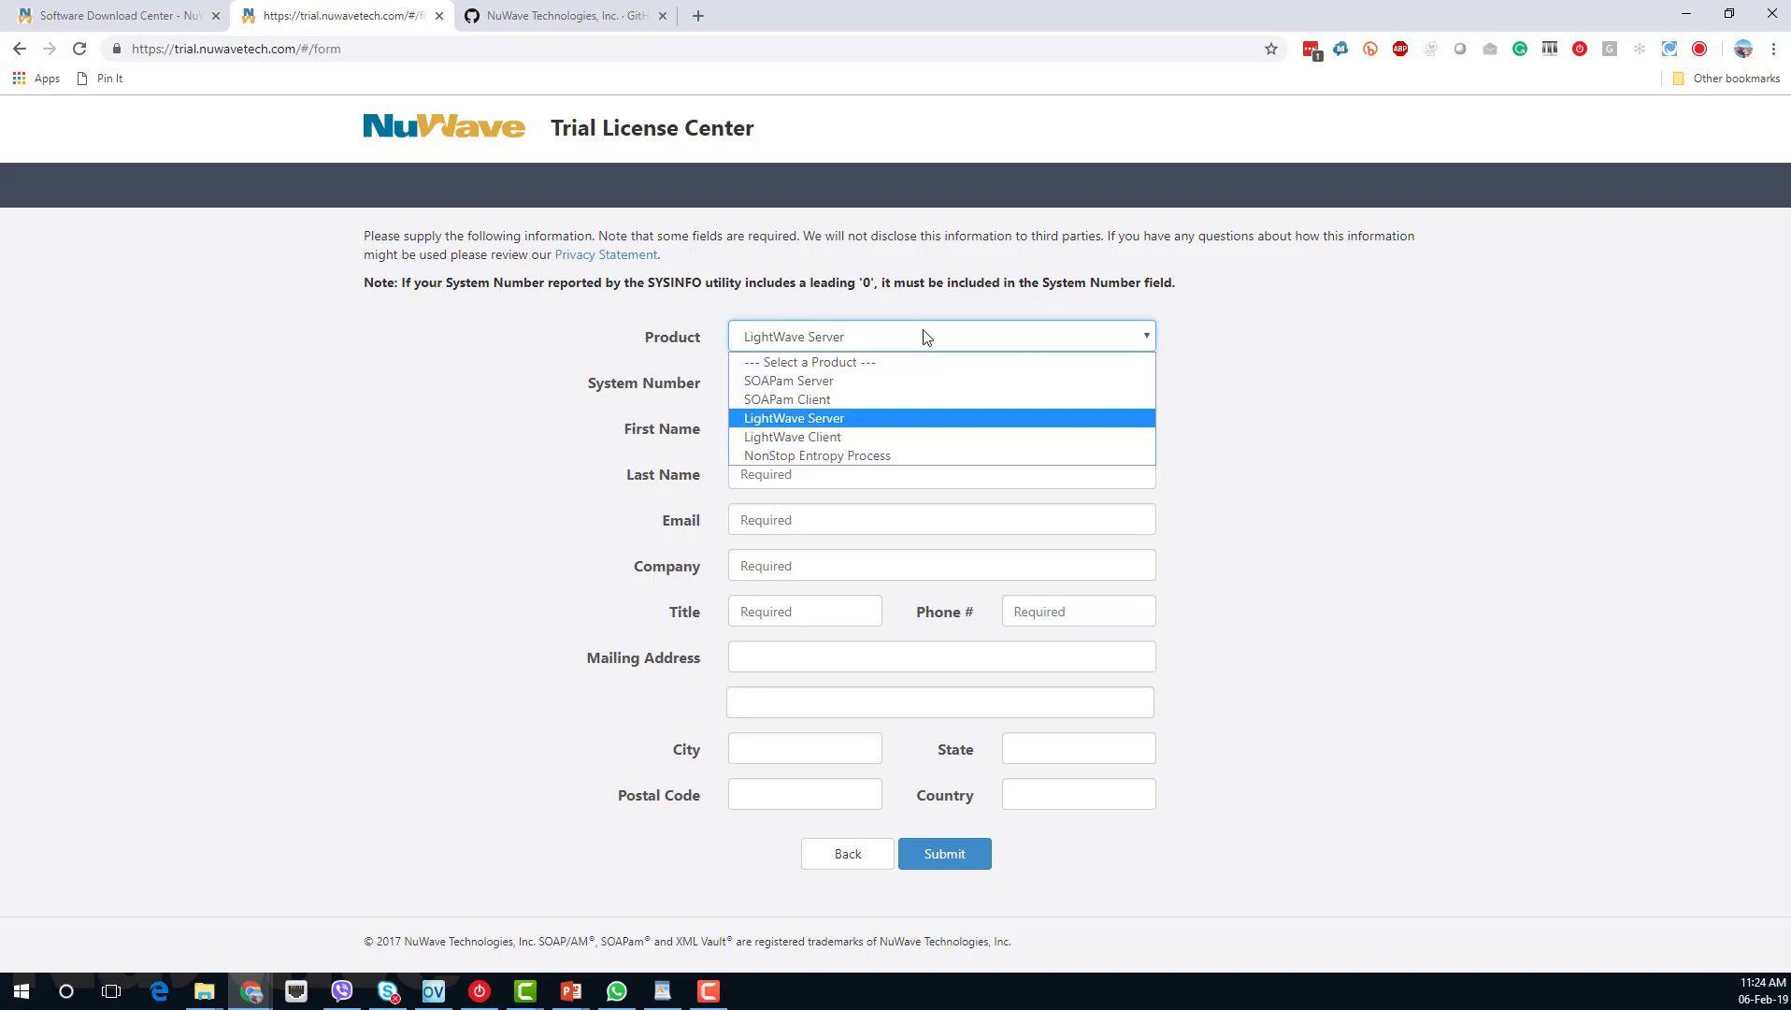
click(870, 413)
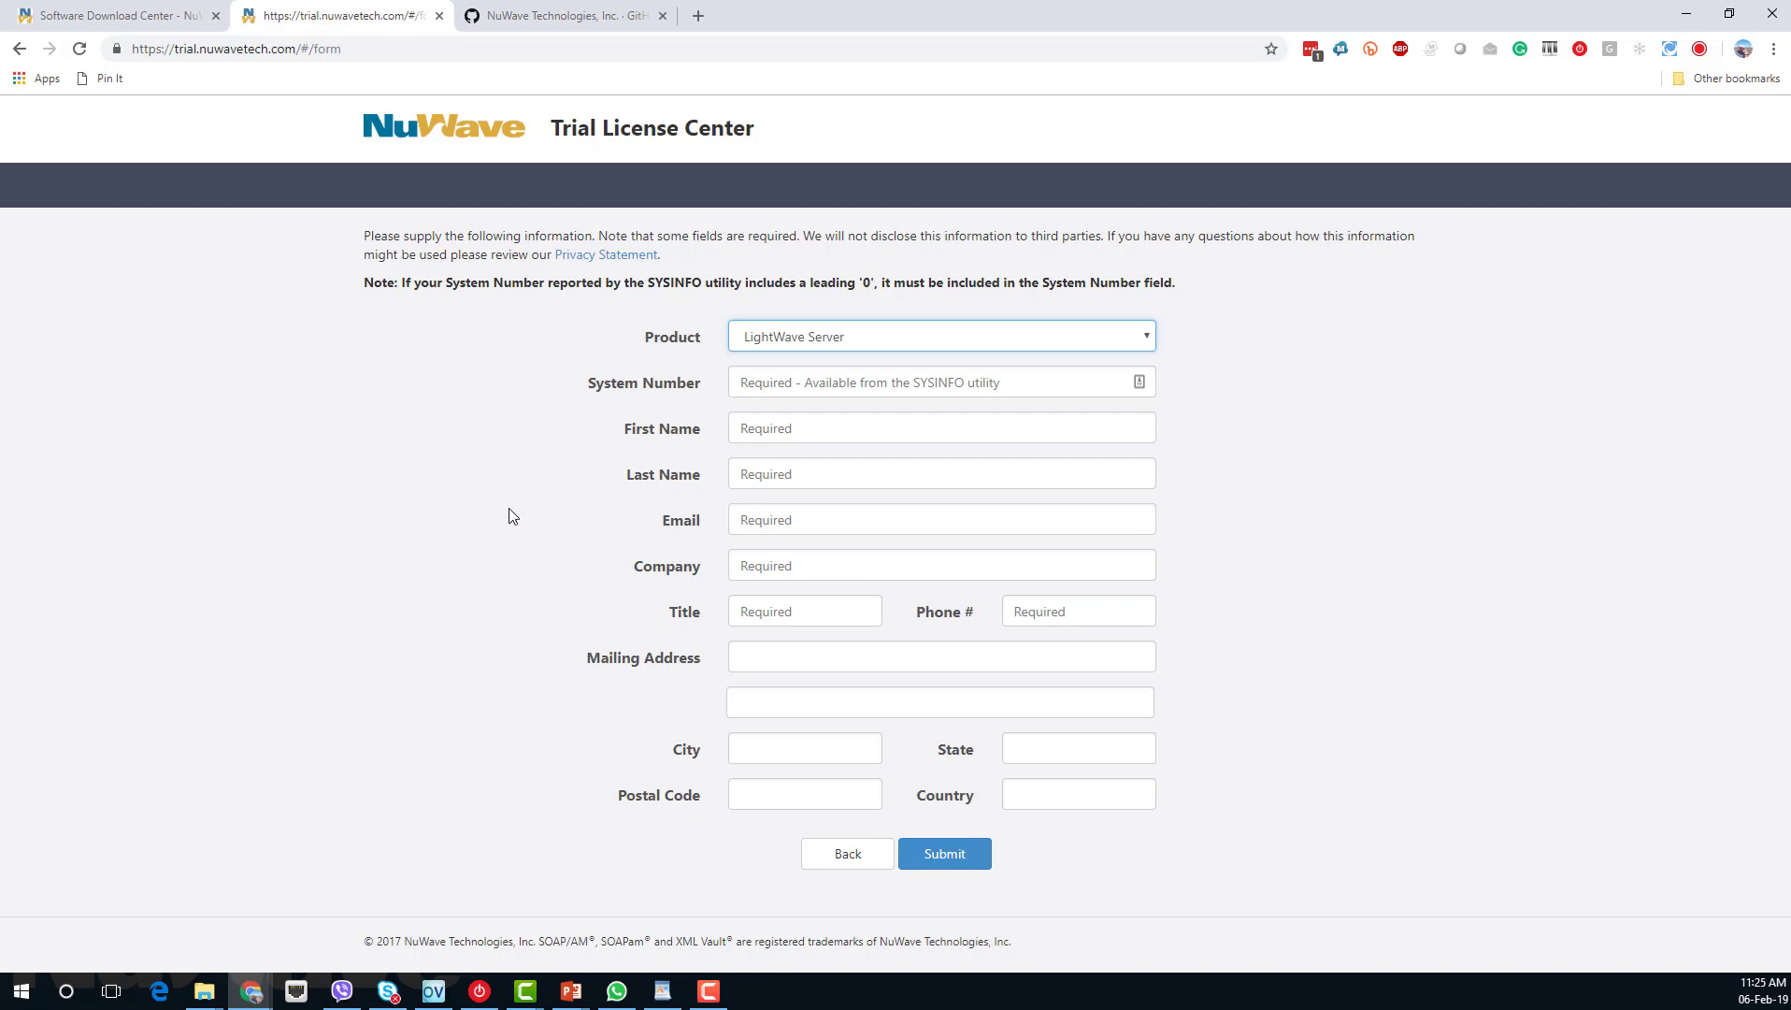
In the terminal, list the subvolume with fileinfo and print the LICLWS licence file.
key(alt+Tab)
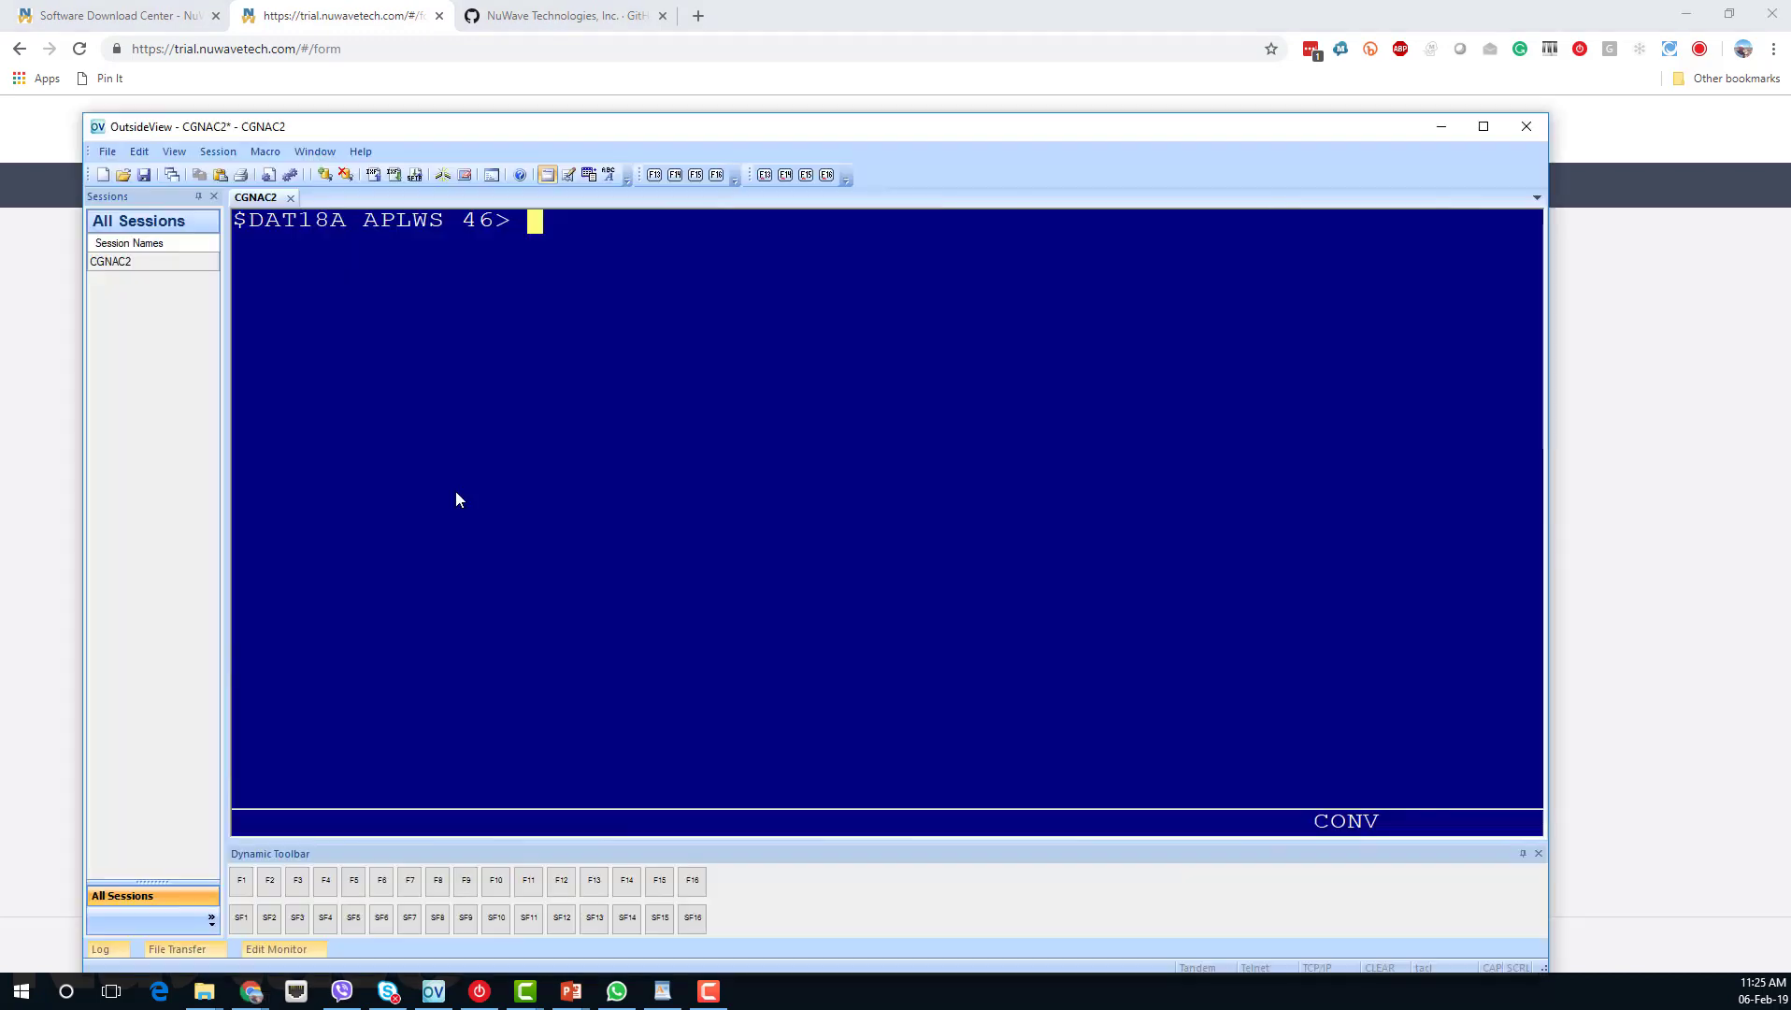
text(fileinfo)
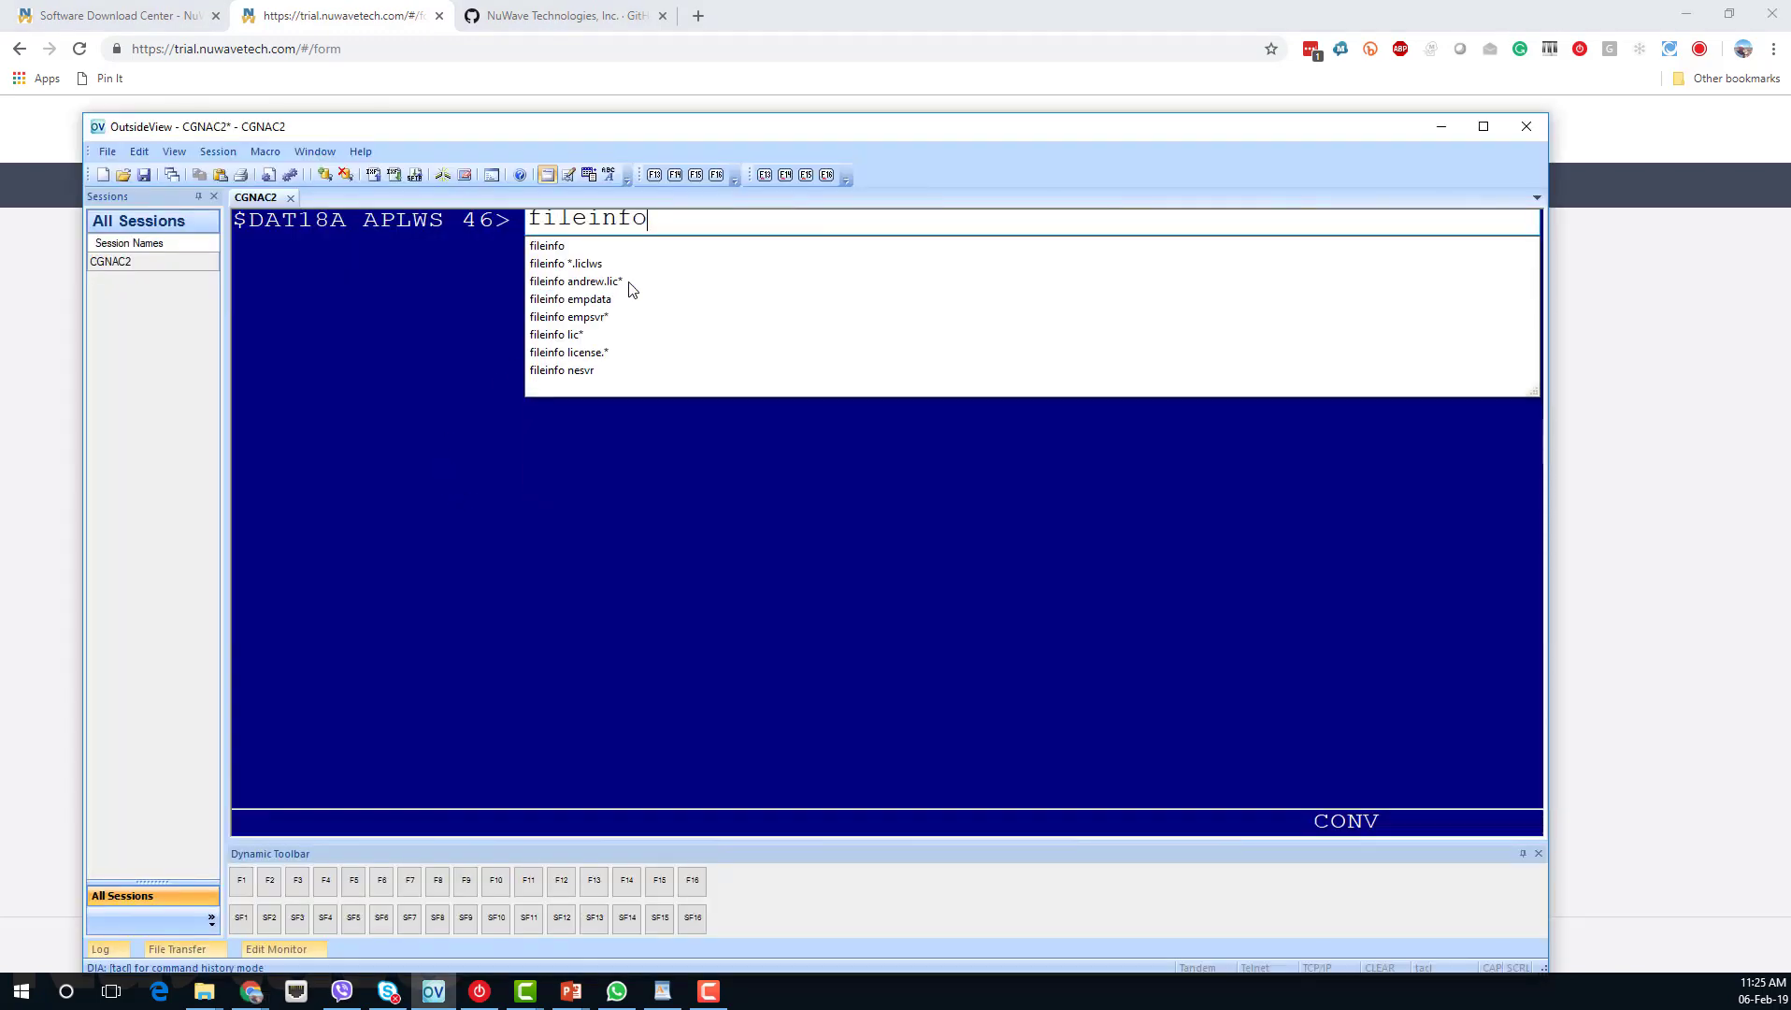
key(Return)
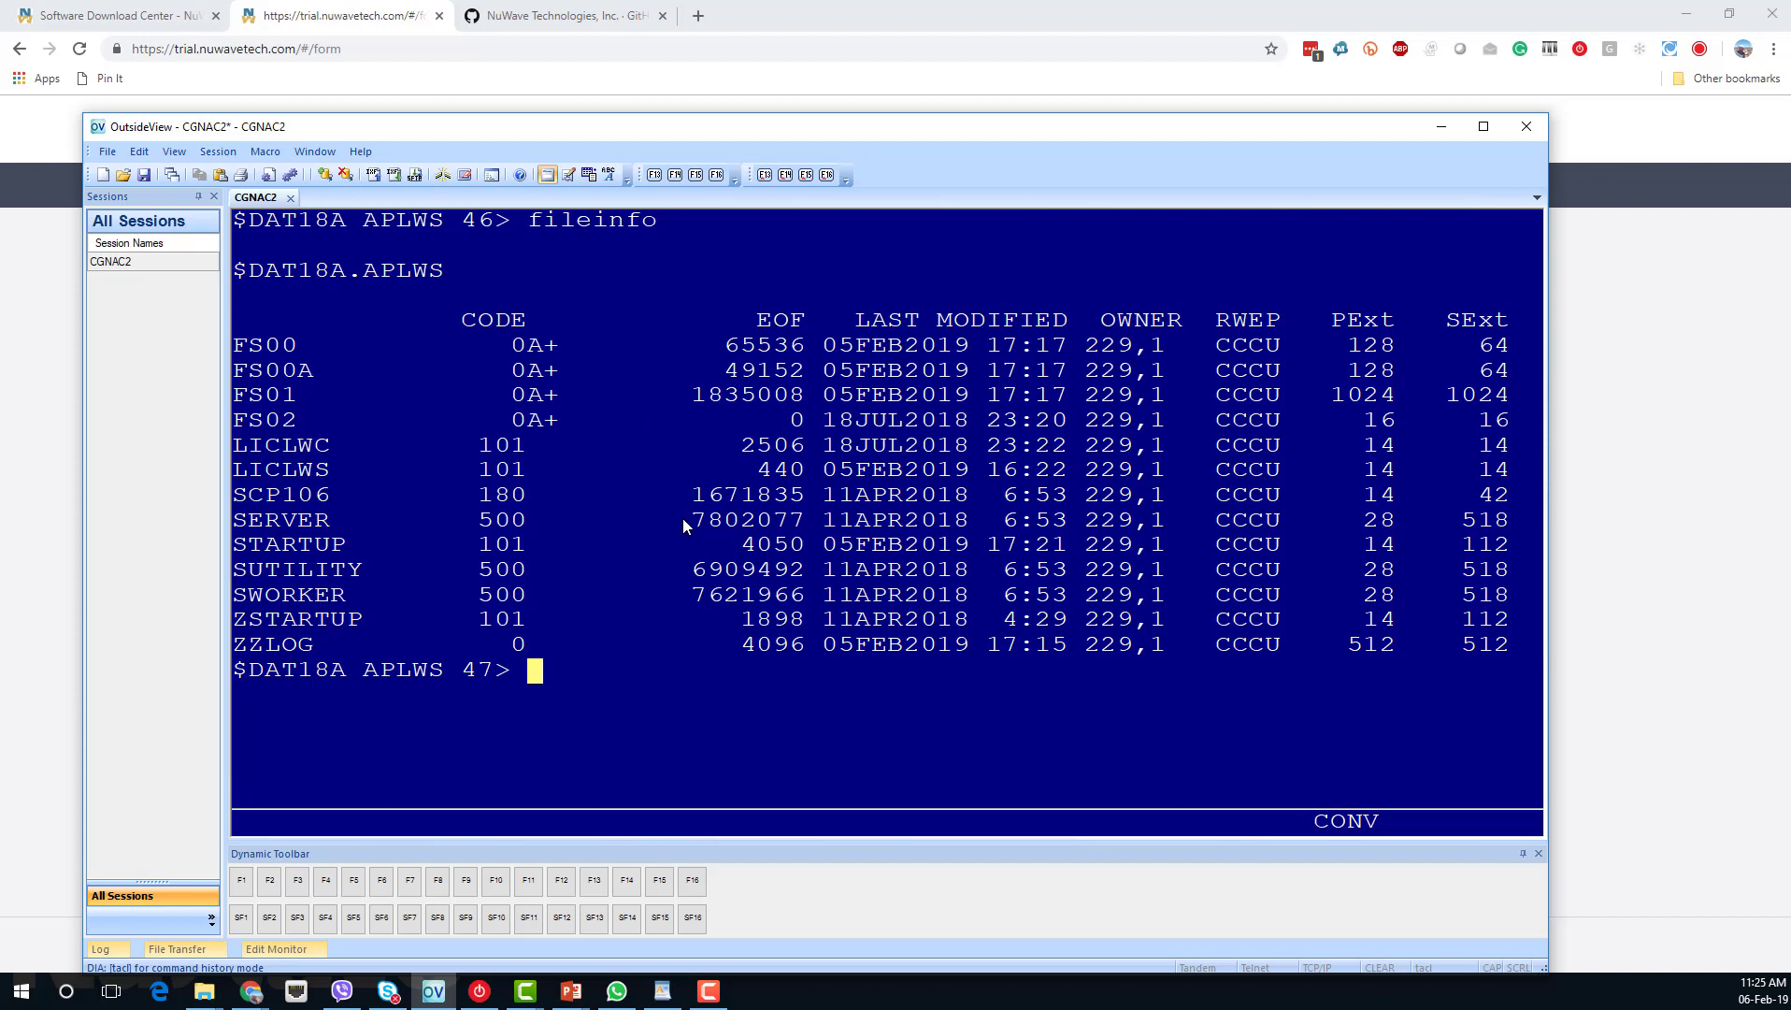
text(type )
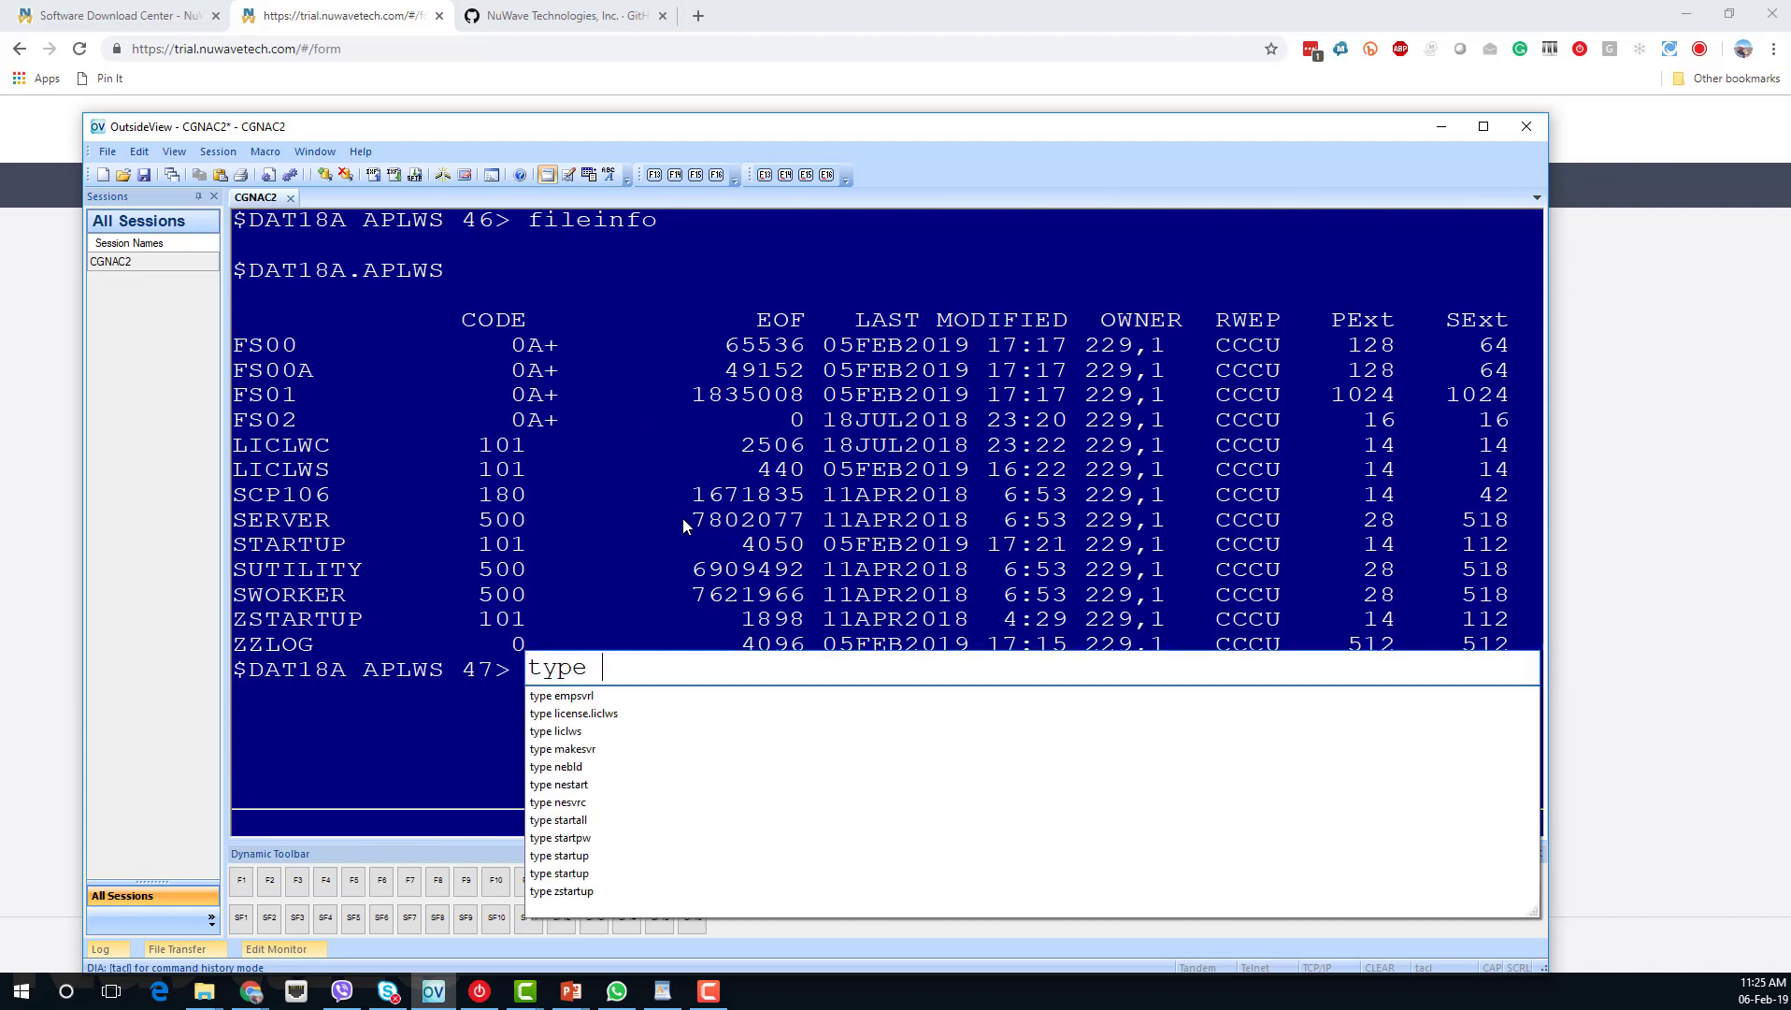
text(liclws)
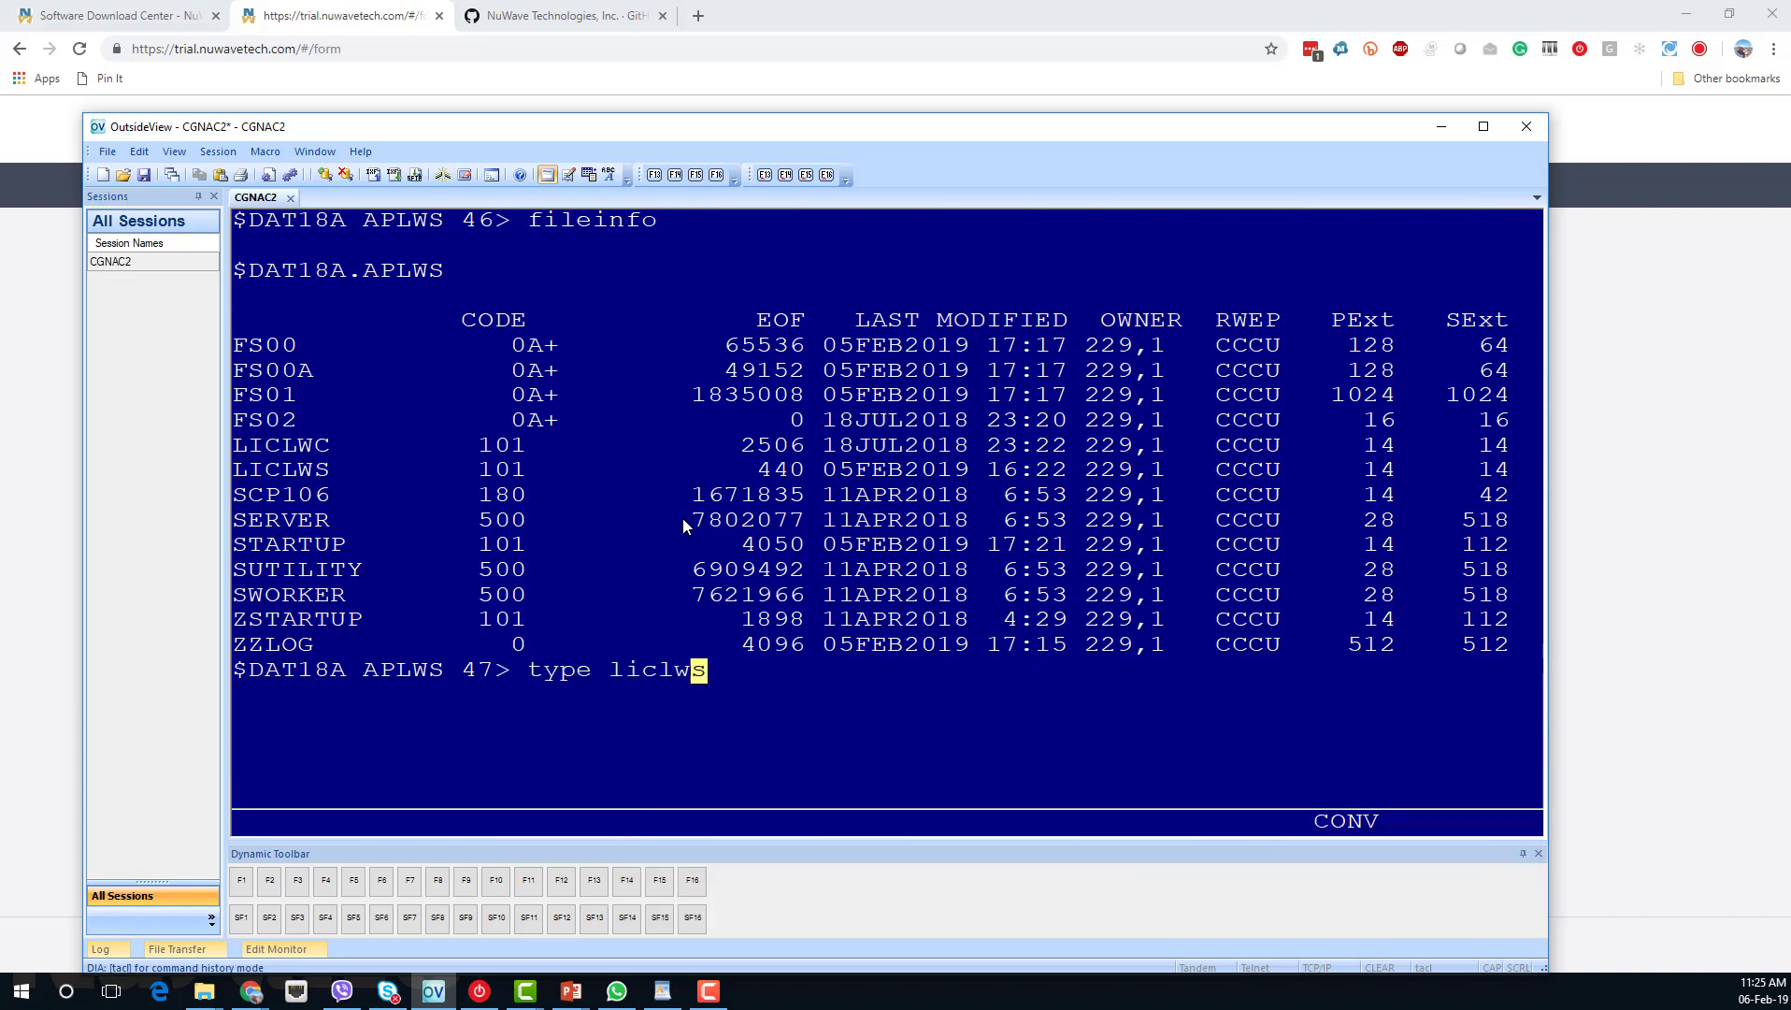
key(Return)
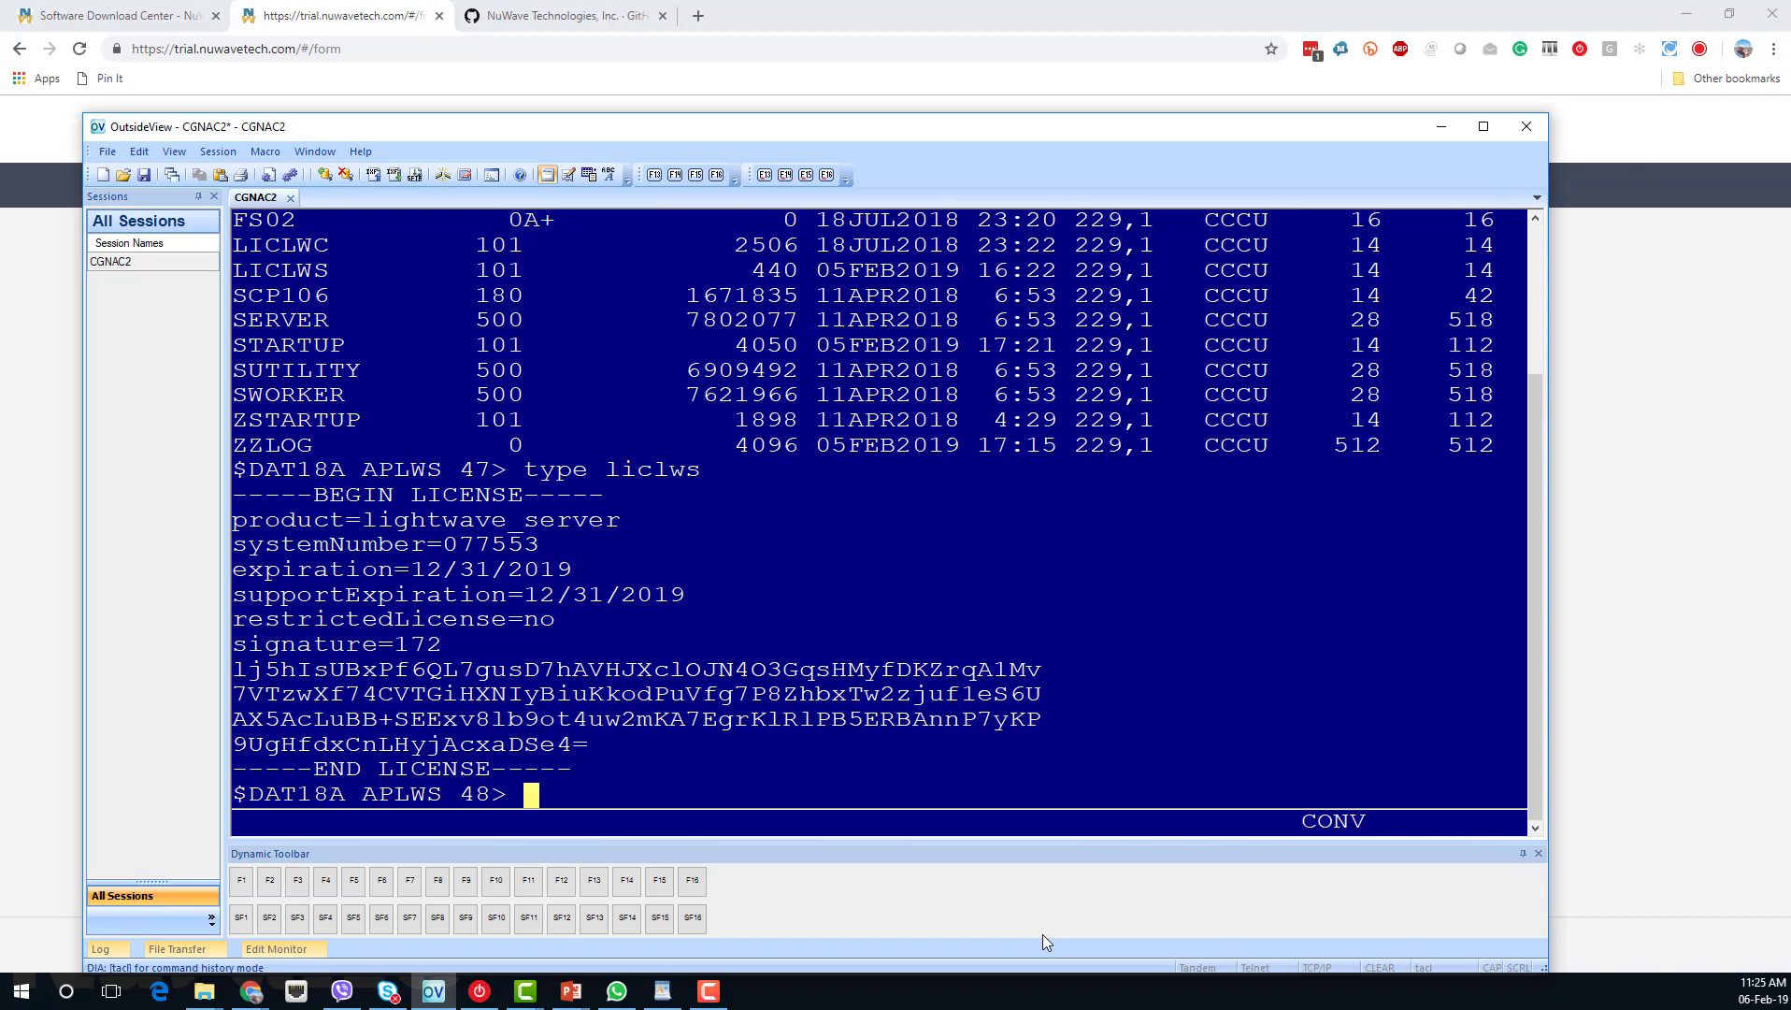
Open the STARTUP macro in TEDIT with tedit startup.
text(tedit startup)
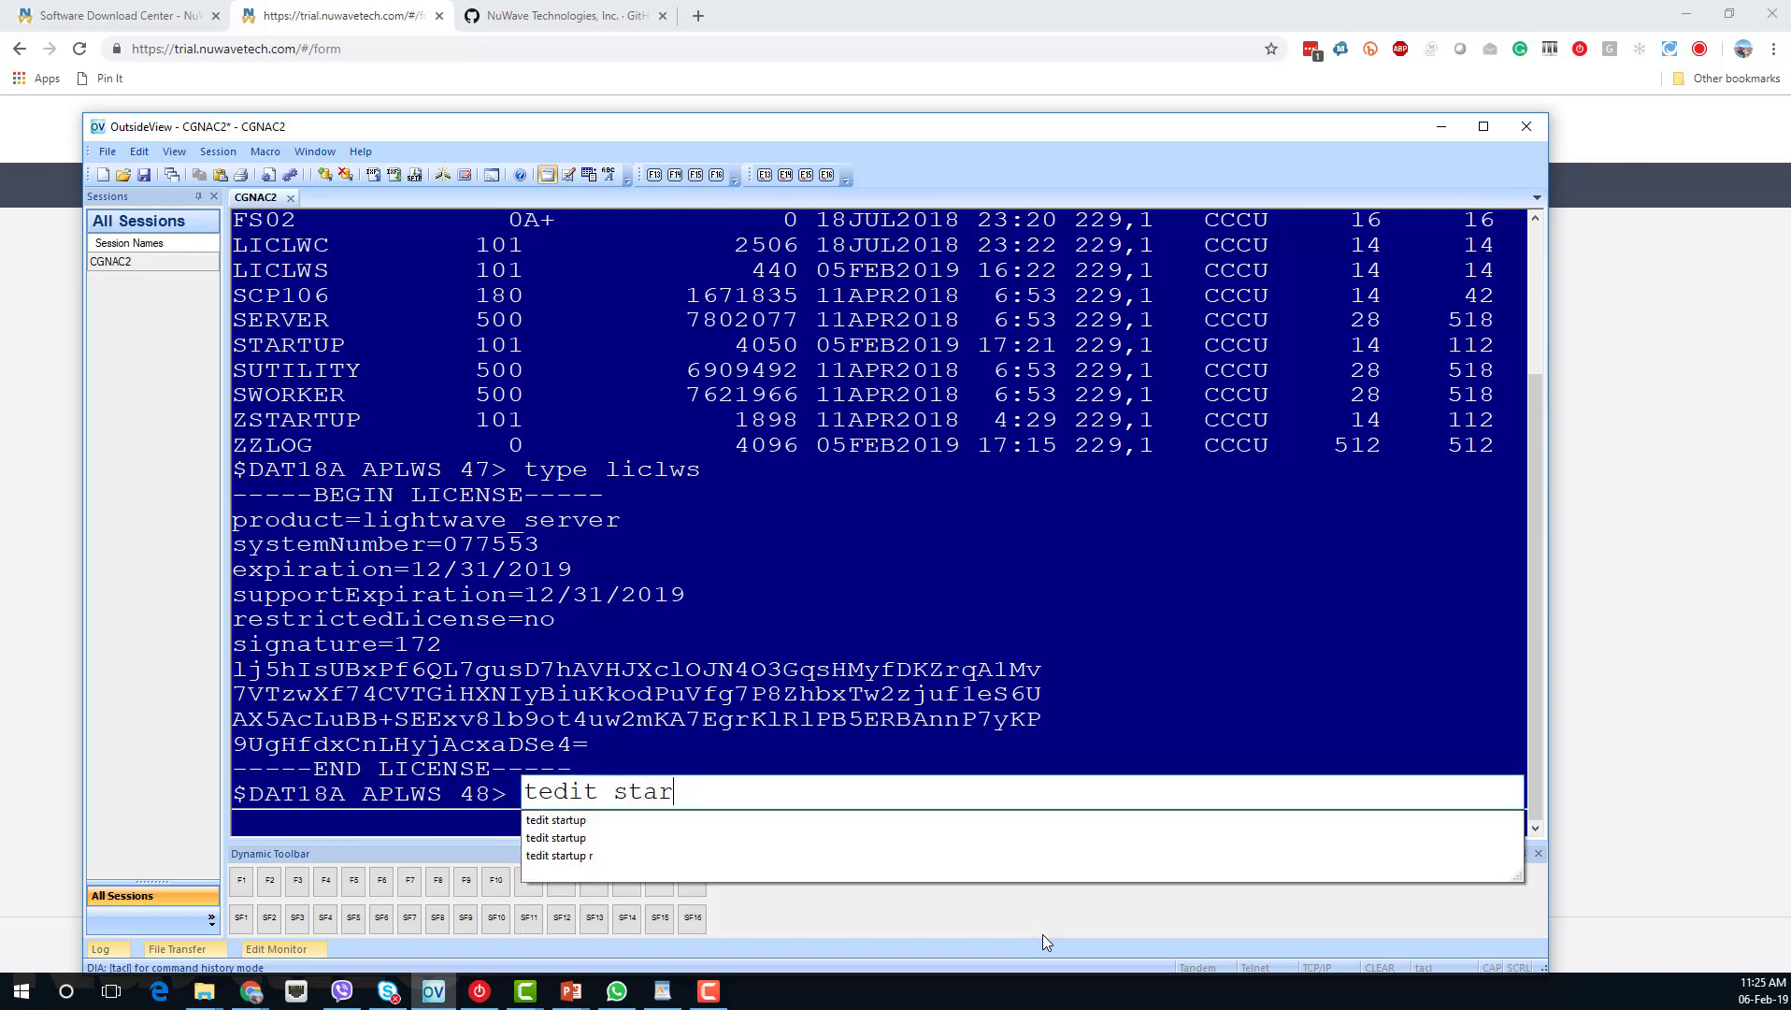
key(BackSpace)
key(BackSpace)
key(BackSpace)
text(tup)
key(Return)
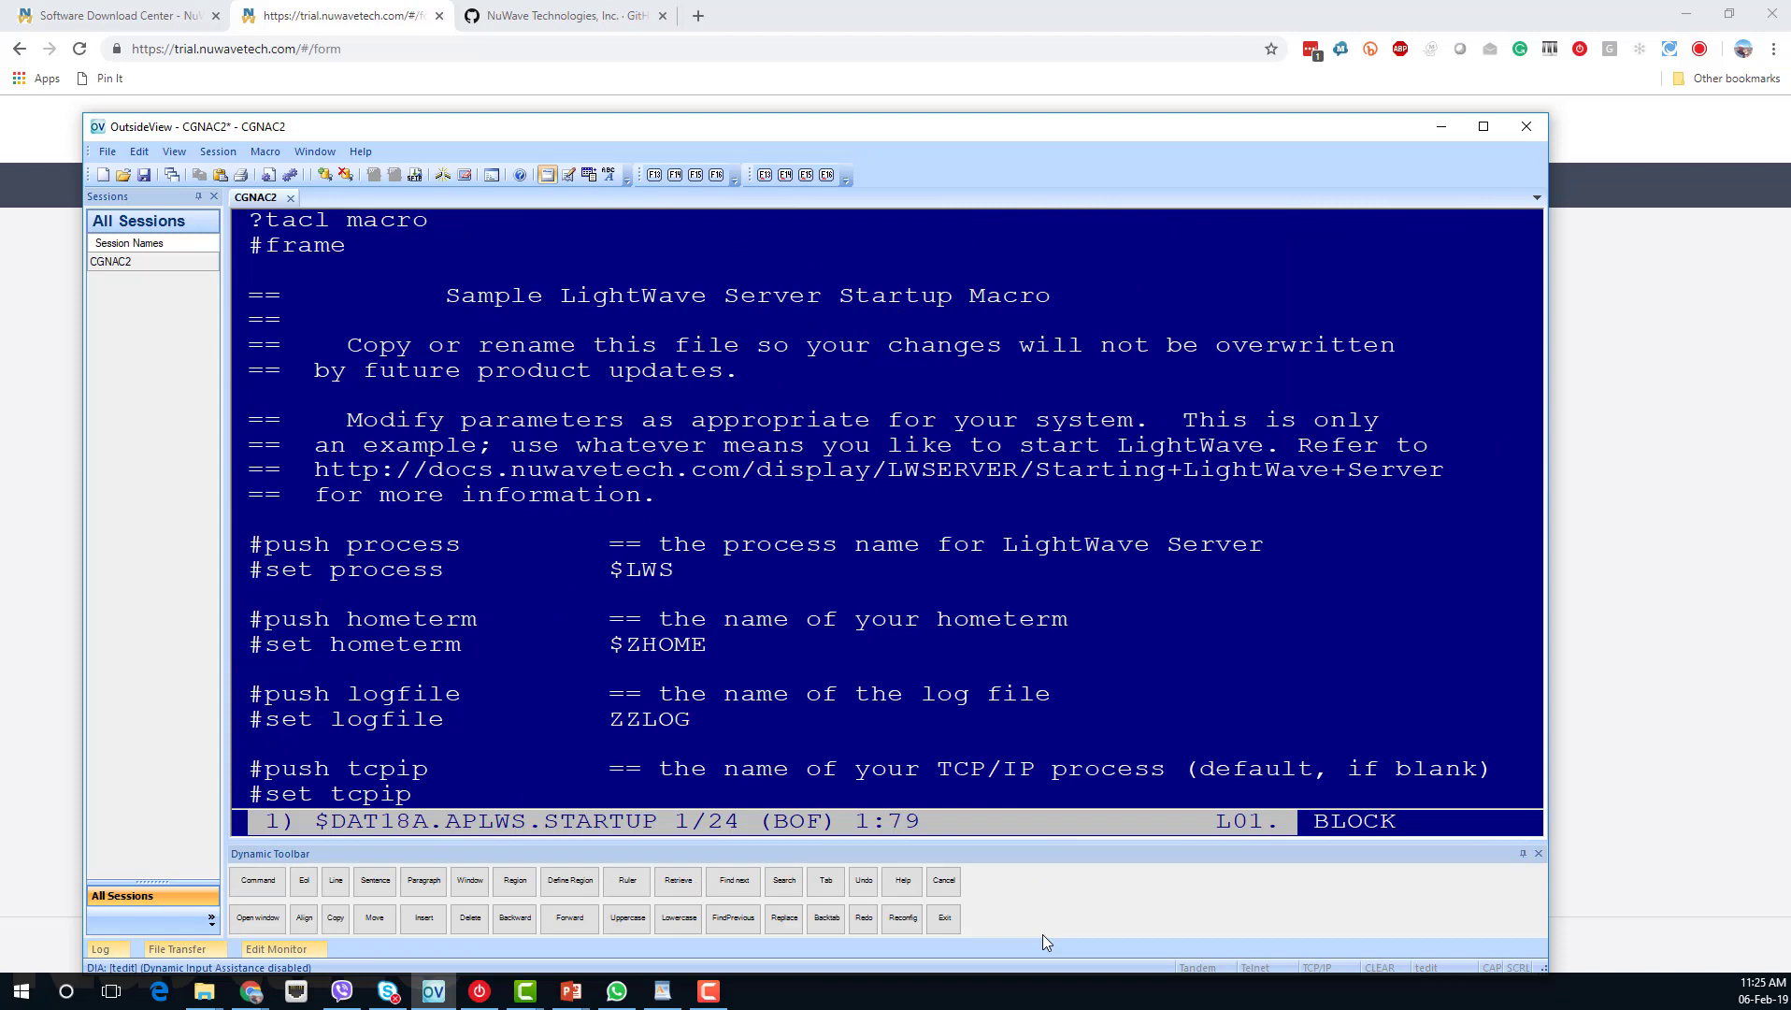
Edit the $LWS process name value in the macro by typing $AP.
key(Down)
key(Down)
key(Down)
key(Down)
key(Down)
key(Down)
key(Down)
key(Down)
key(Down)
key(Down)
key(Down)
key(Down)
key(Down)
key(Down)
key(Right)
key(Right)
key(Right)
key(Right)
key(Right)
key(Right)
key(Right)
key(Right)
key(Right)
key(Right)
key(Right)
key(Right)
key(Right)
key(Right)
key(Right)
key(Right)
key(Right)
key(Right)
key(Right)
key(Right)
key(Right)
text($AP)
key(Down)
key(Down)
key(Down)
key(Down)
Set the console port to 50400 and the service port to 50450.
key(Page_Down)
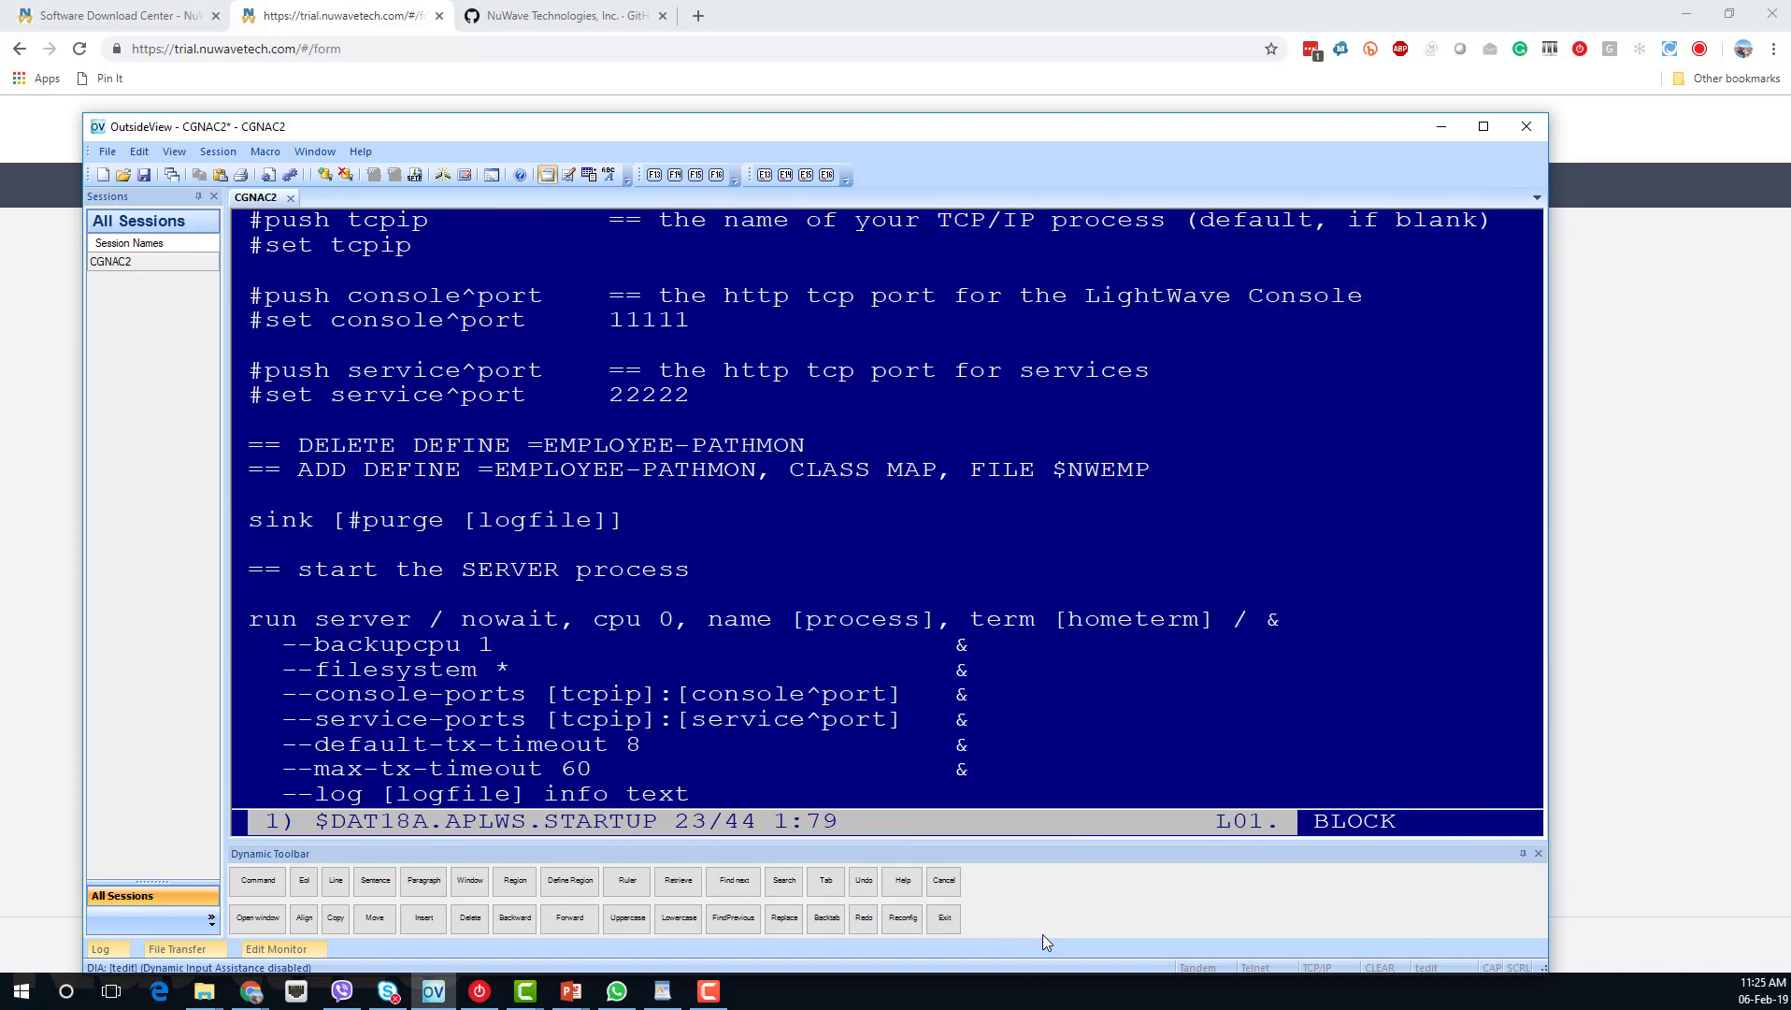
key(Down)
key(Down)
key(Down)
key(Down)
key(Right)
key(Right)
key(Right)
key(Right)
key(Right)
key(Right)
key(Right)
key(Right)
key(Right)
key(Right)
key(Right)
key(Right)
key(Right)
key(Right)
key(Right)
key(Right)
key(Right)
key(Right)
key(Right)
key(Right)
key(Right)
key(Right)
text(50400)
key(Down)
key(Down)
key(Down)
key(Left)
key(Left)
key(Left)
key(Left)
key(Left)
text(50450)
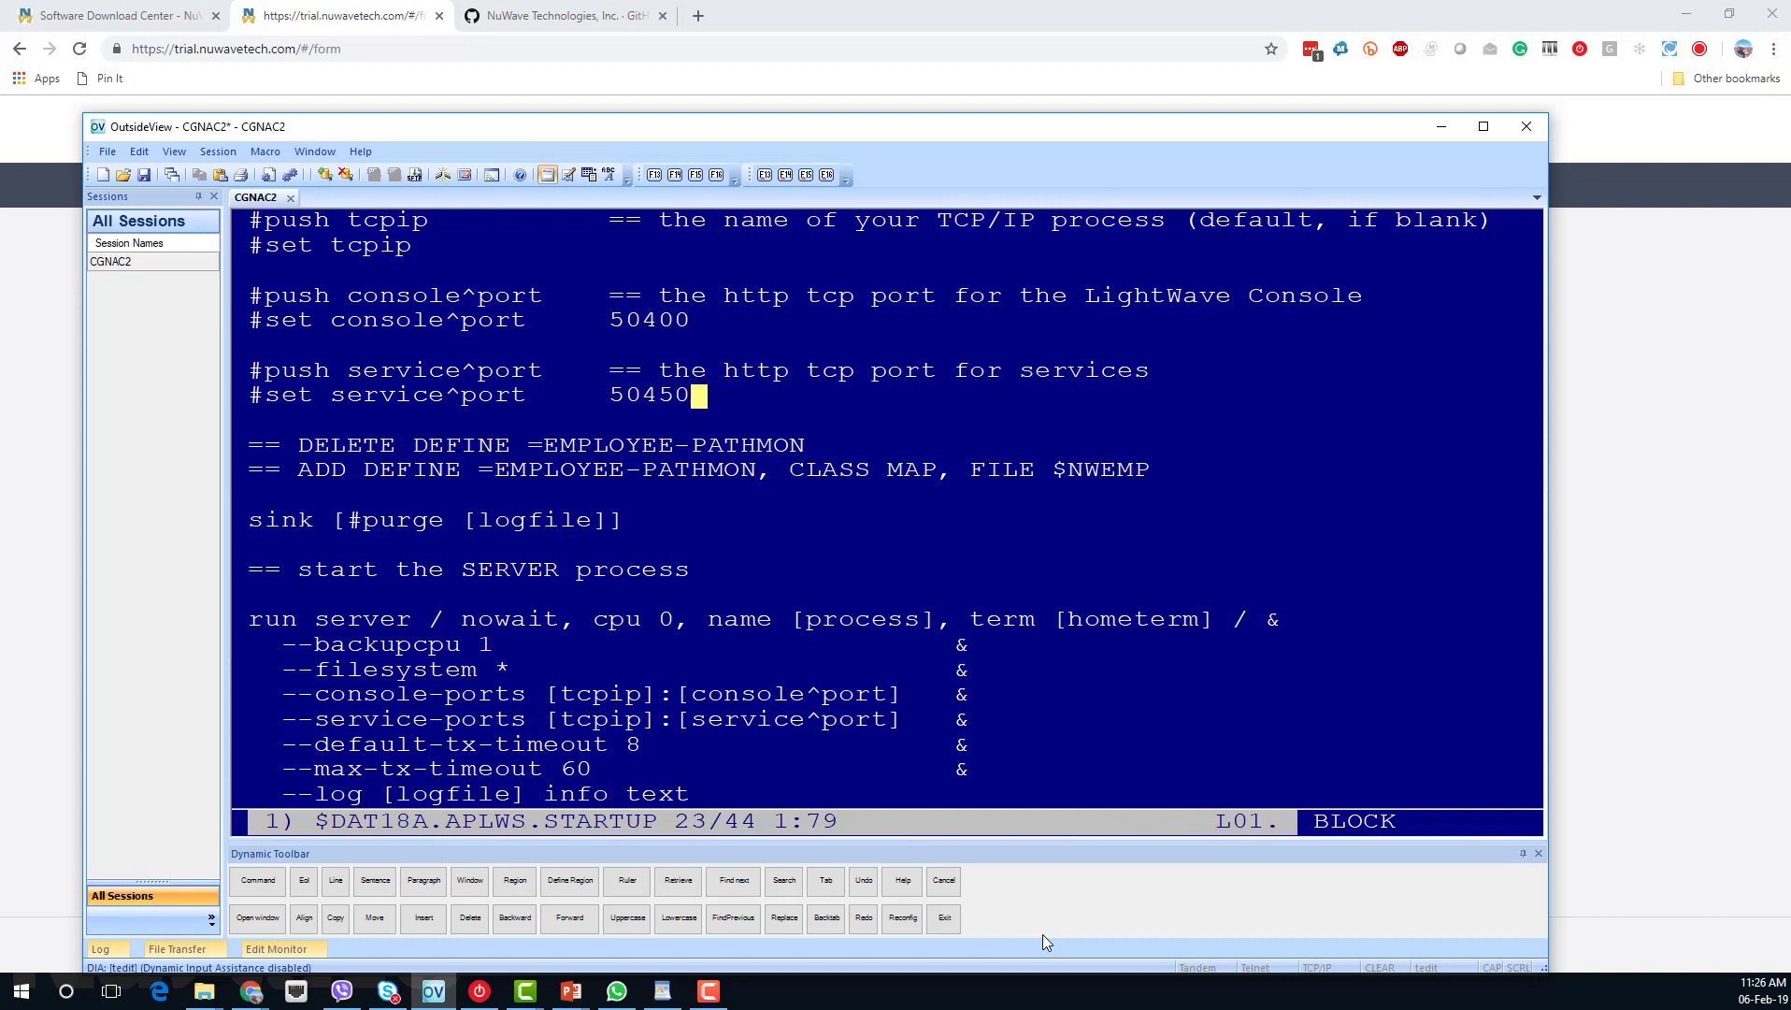
key(Return)
Exit TEDIT with the exit command, confirming with y.
key(F1)
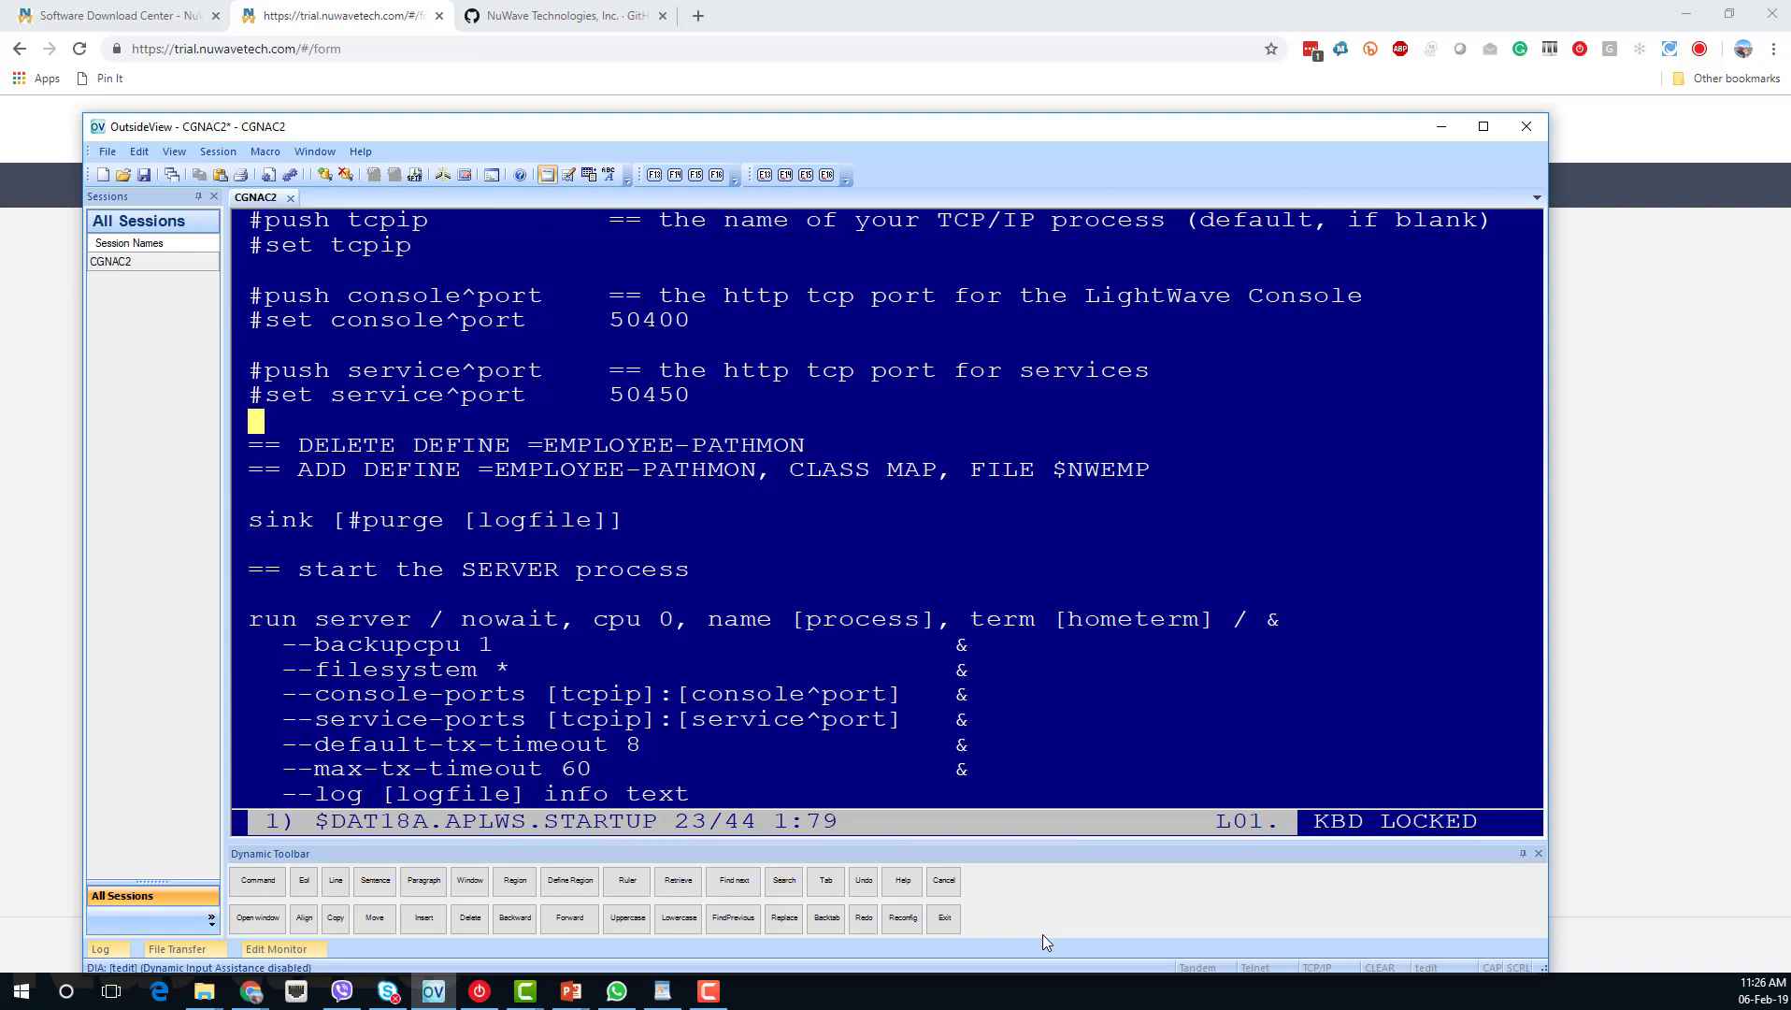
text(exit)
key(Return)
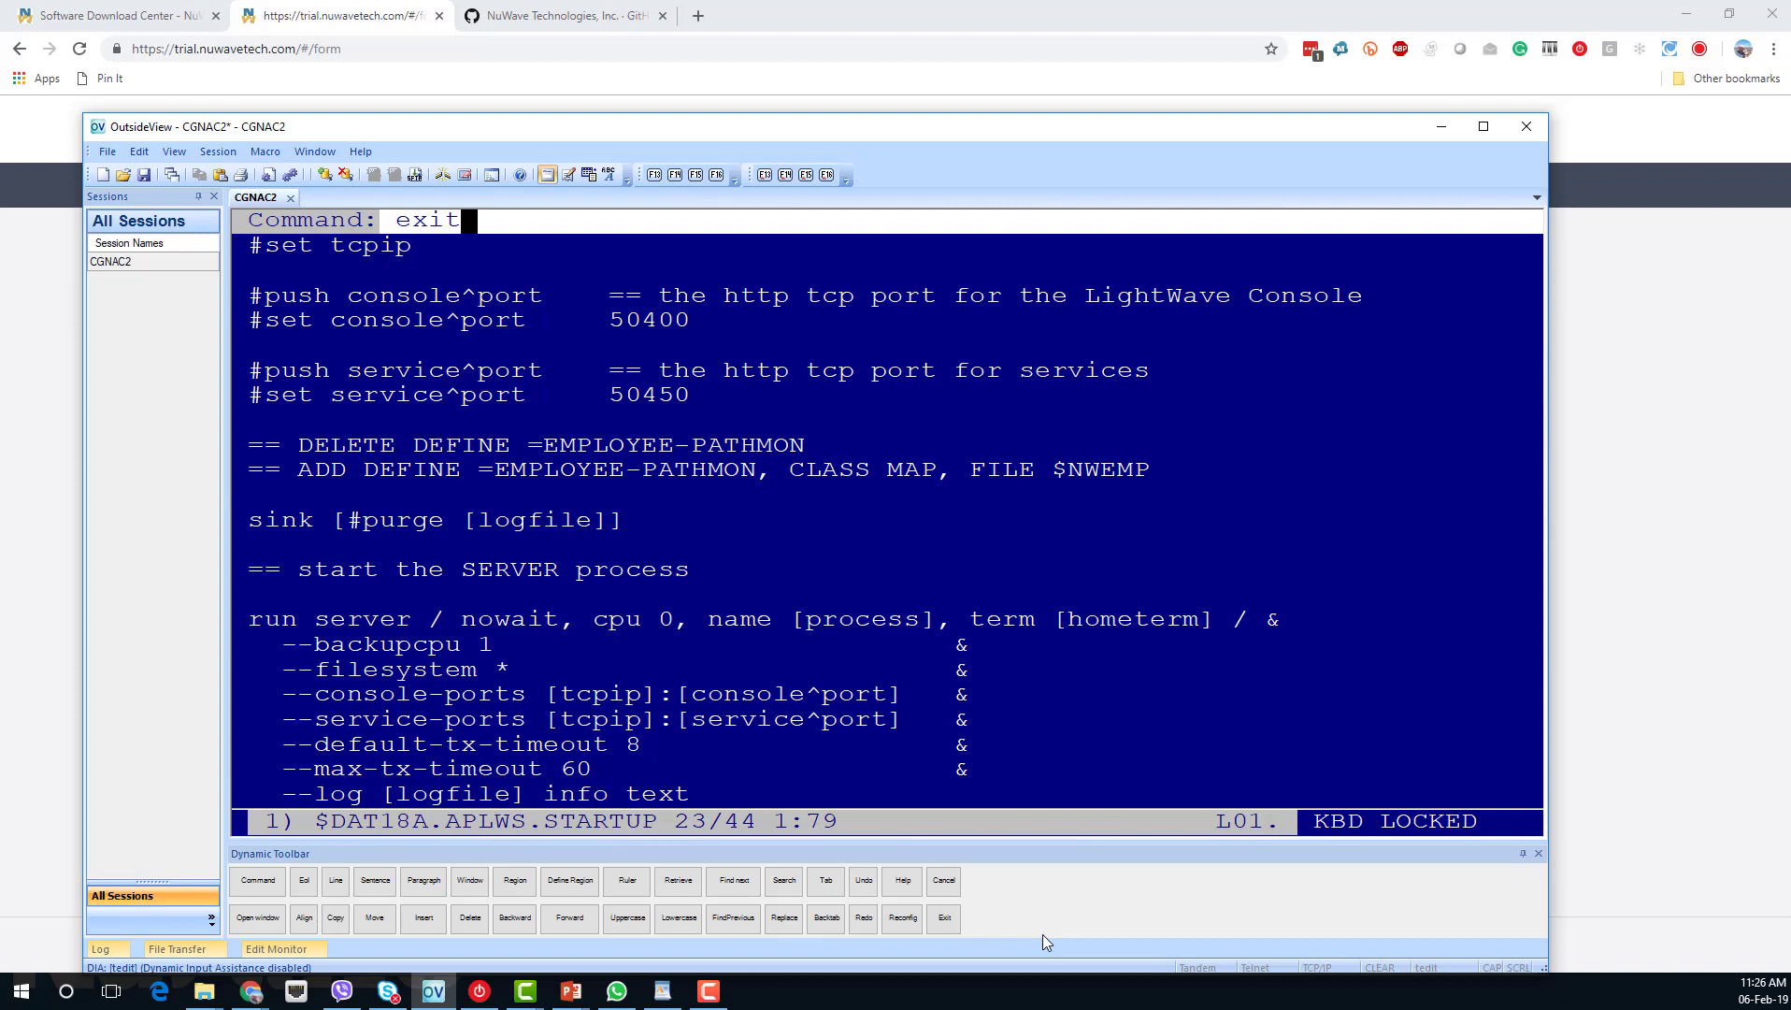
text(y)
key(Return)
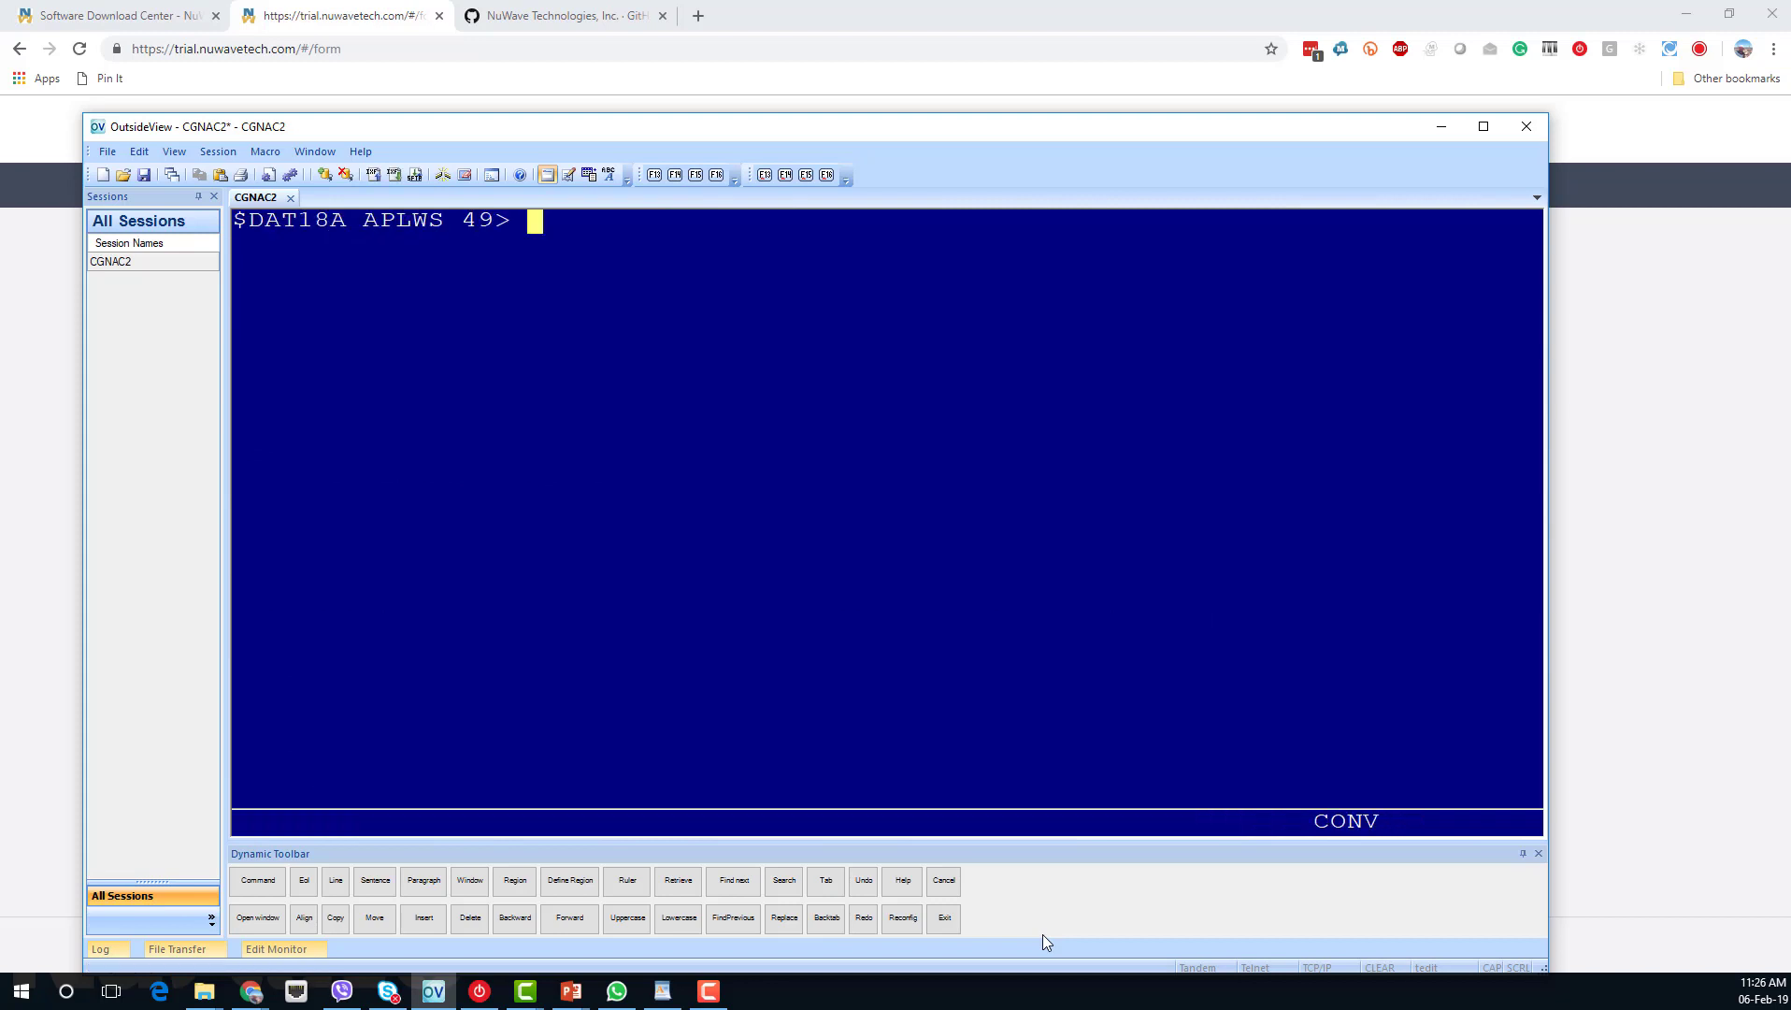
Launch the server with run startup, then check processes with status *, user.
text(run startup)
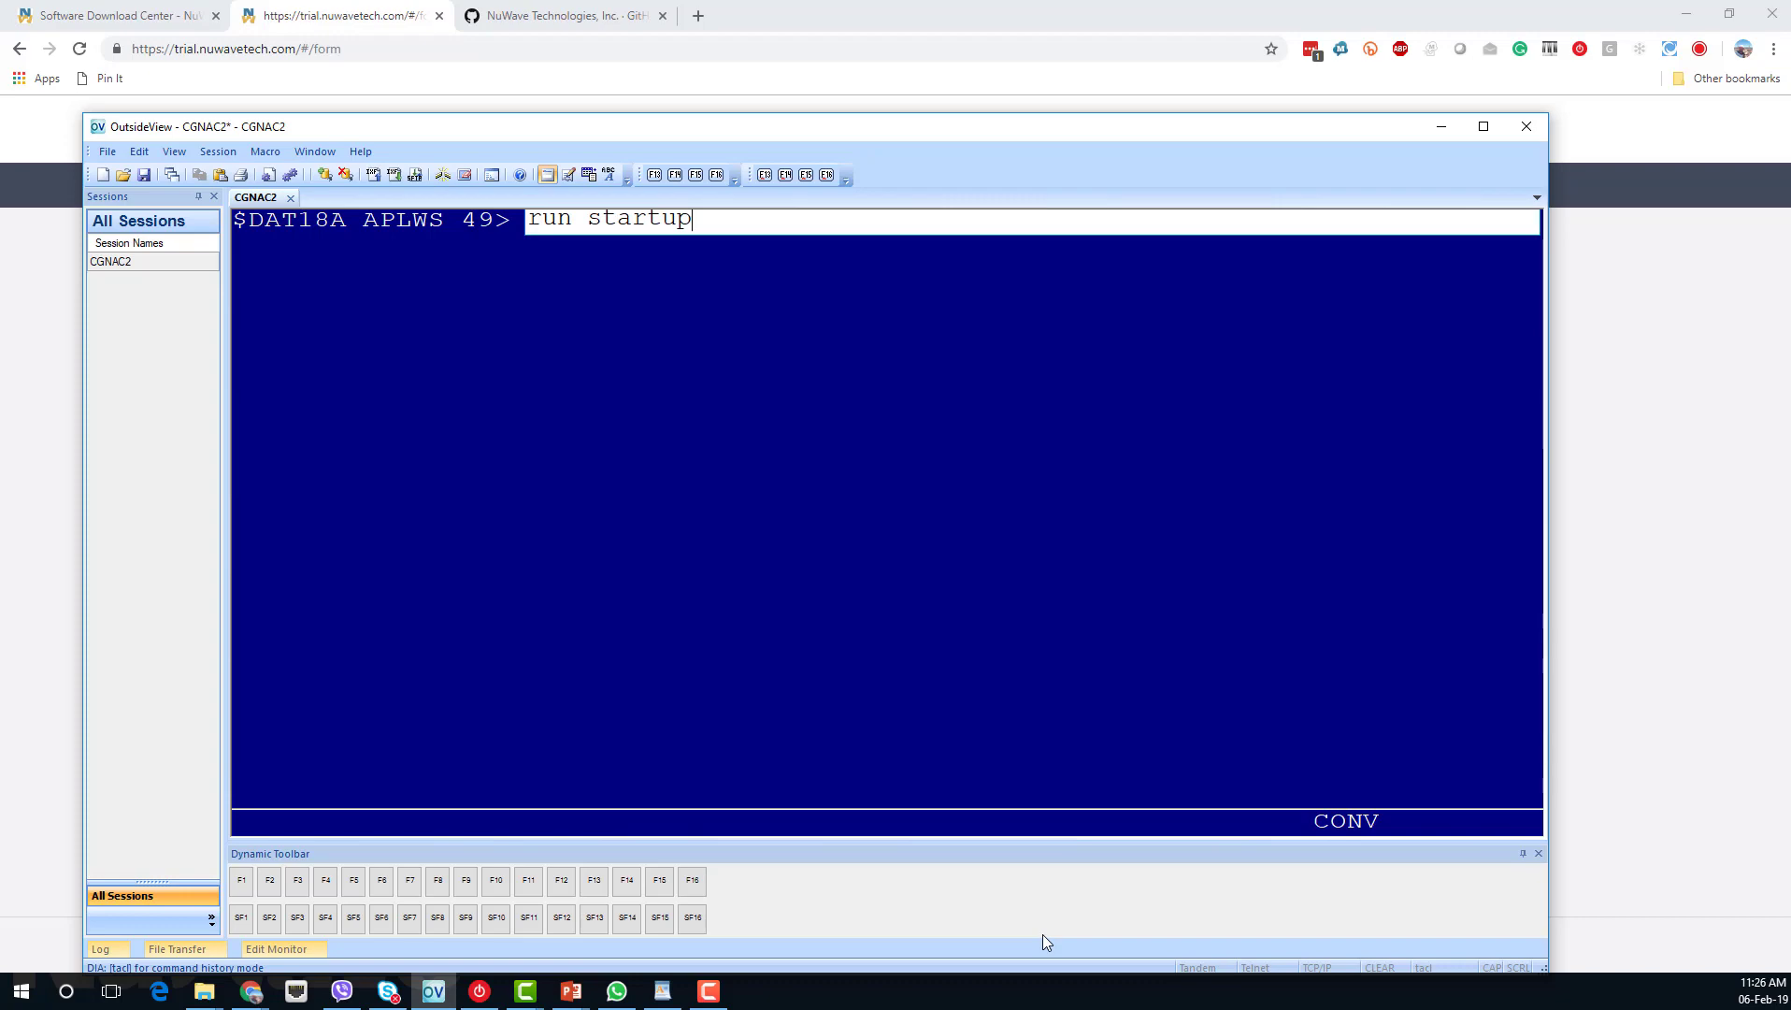
key(Return)
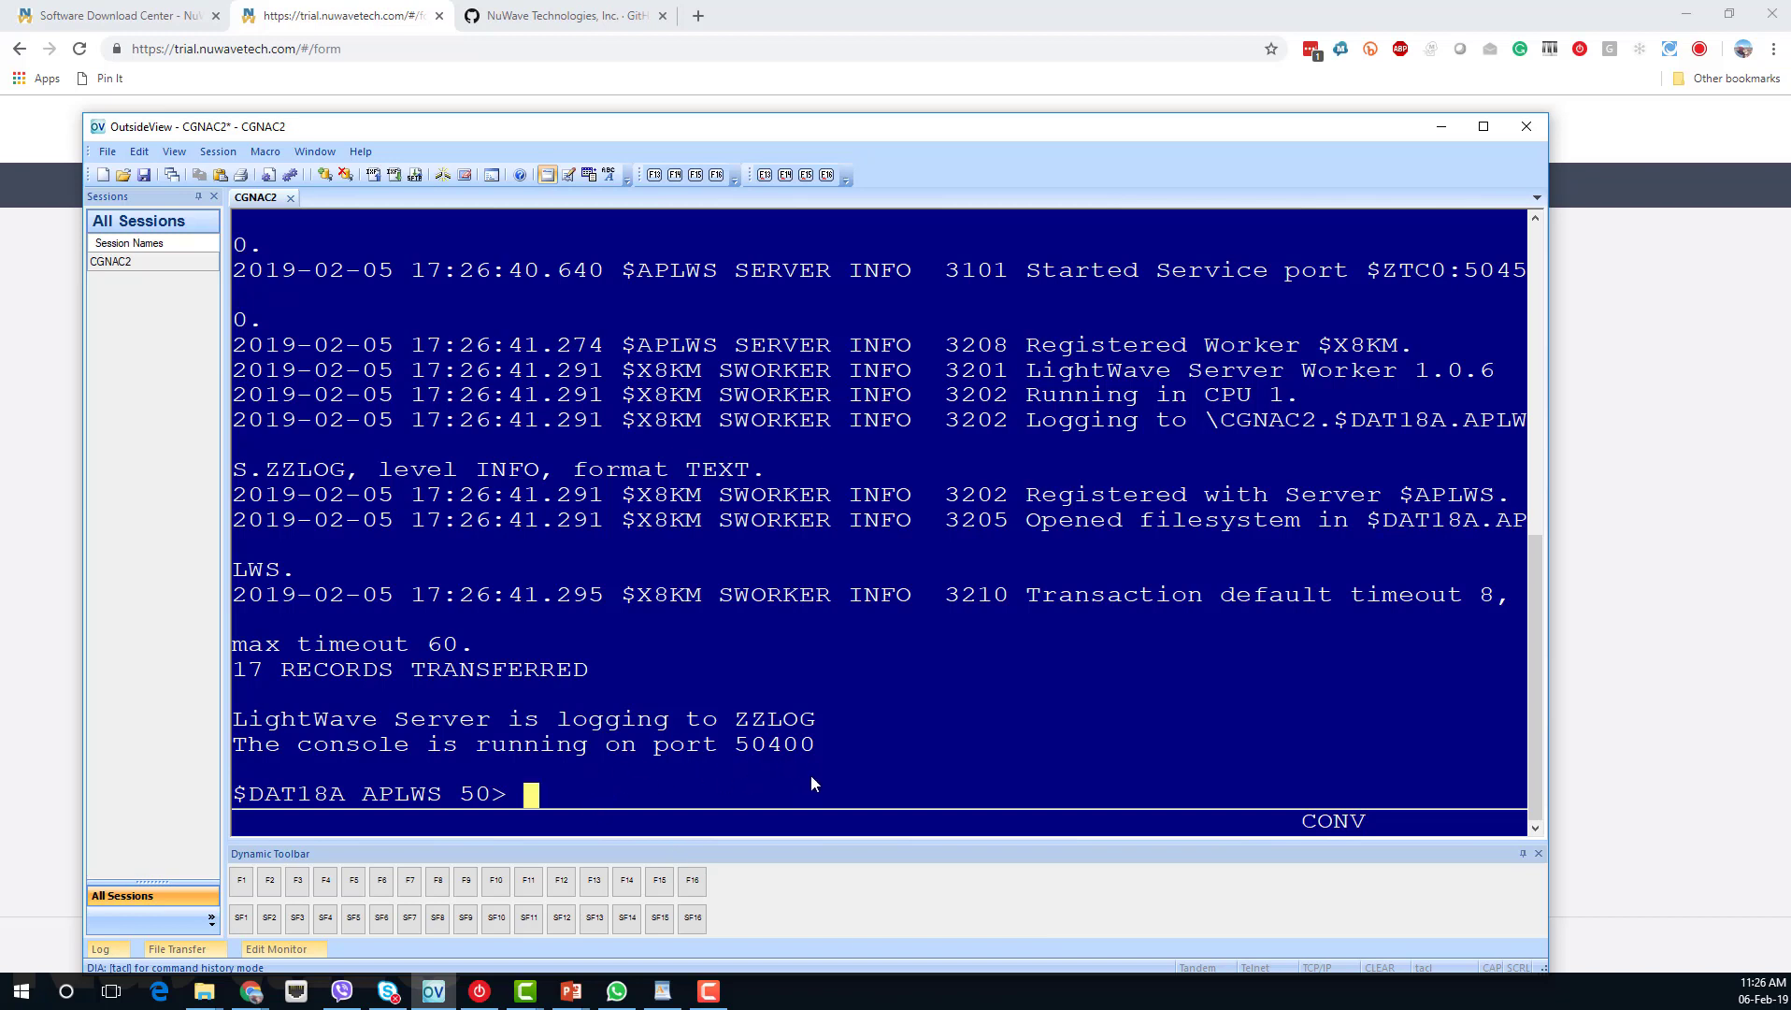
text(status)
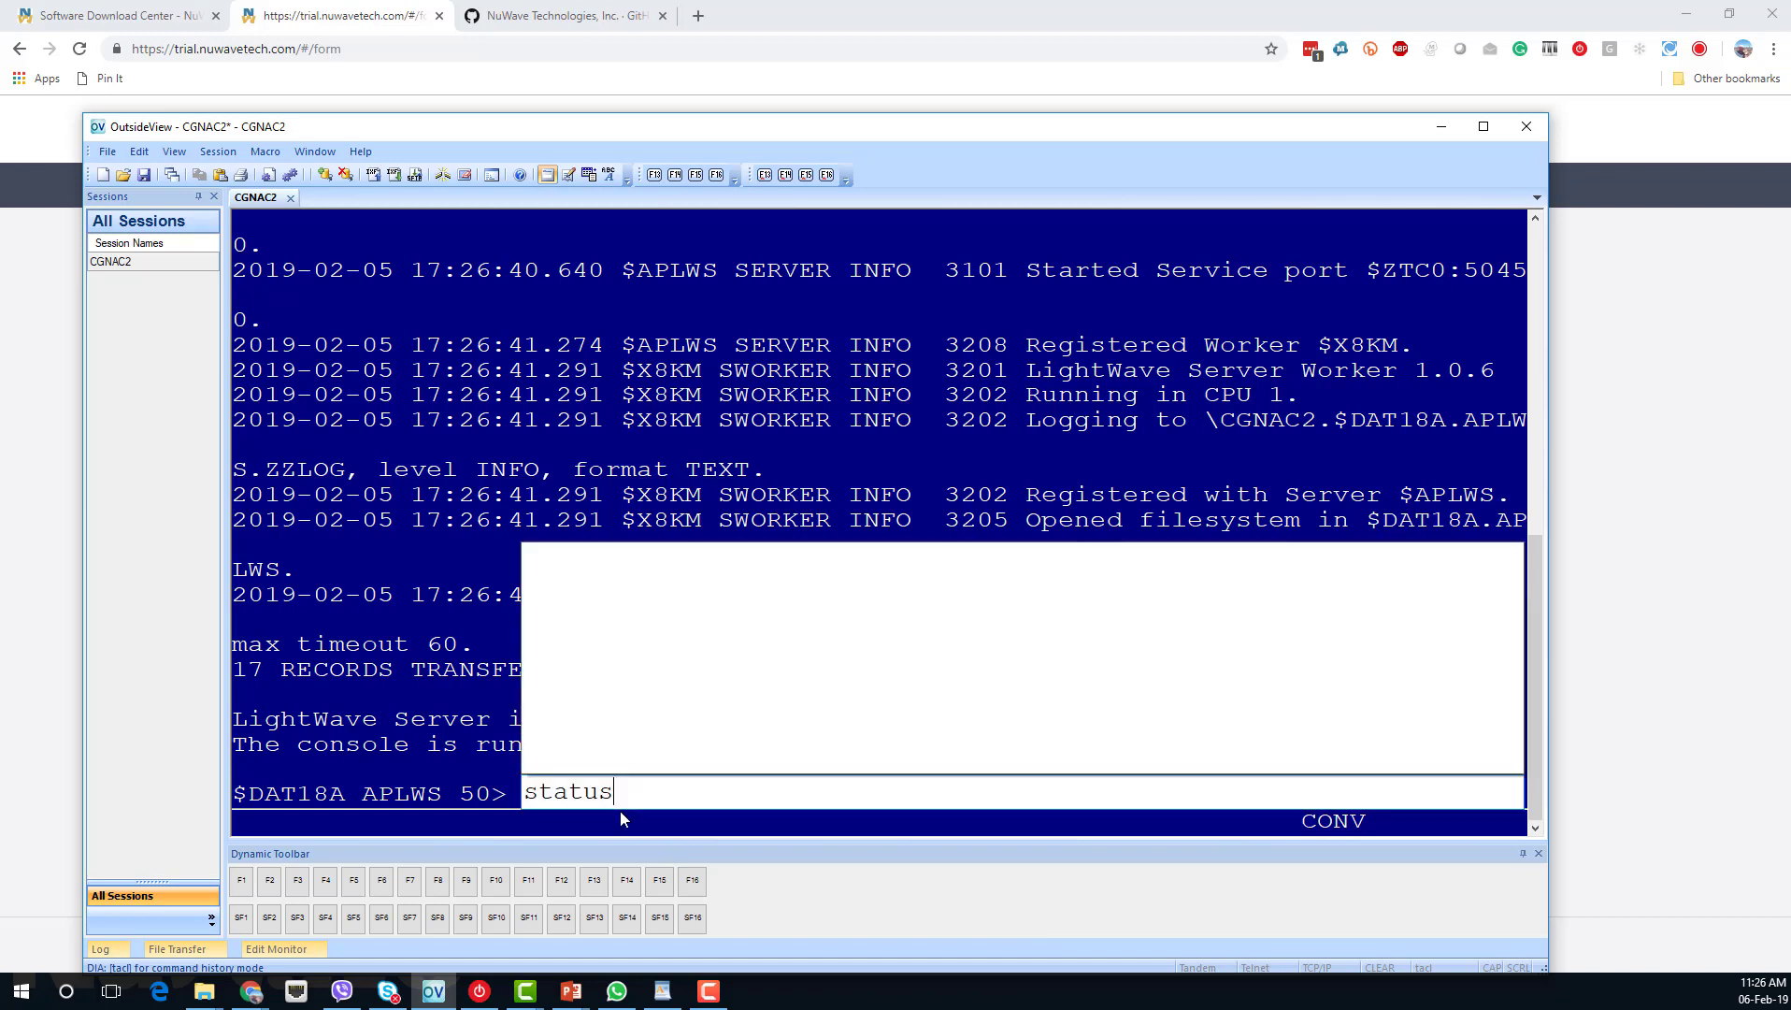
text( *, user)
key(Return)
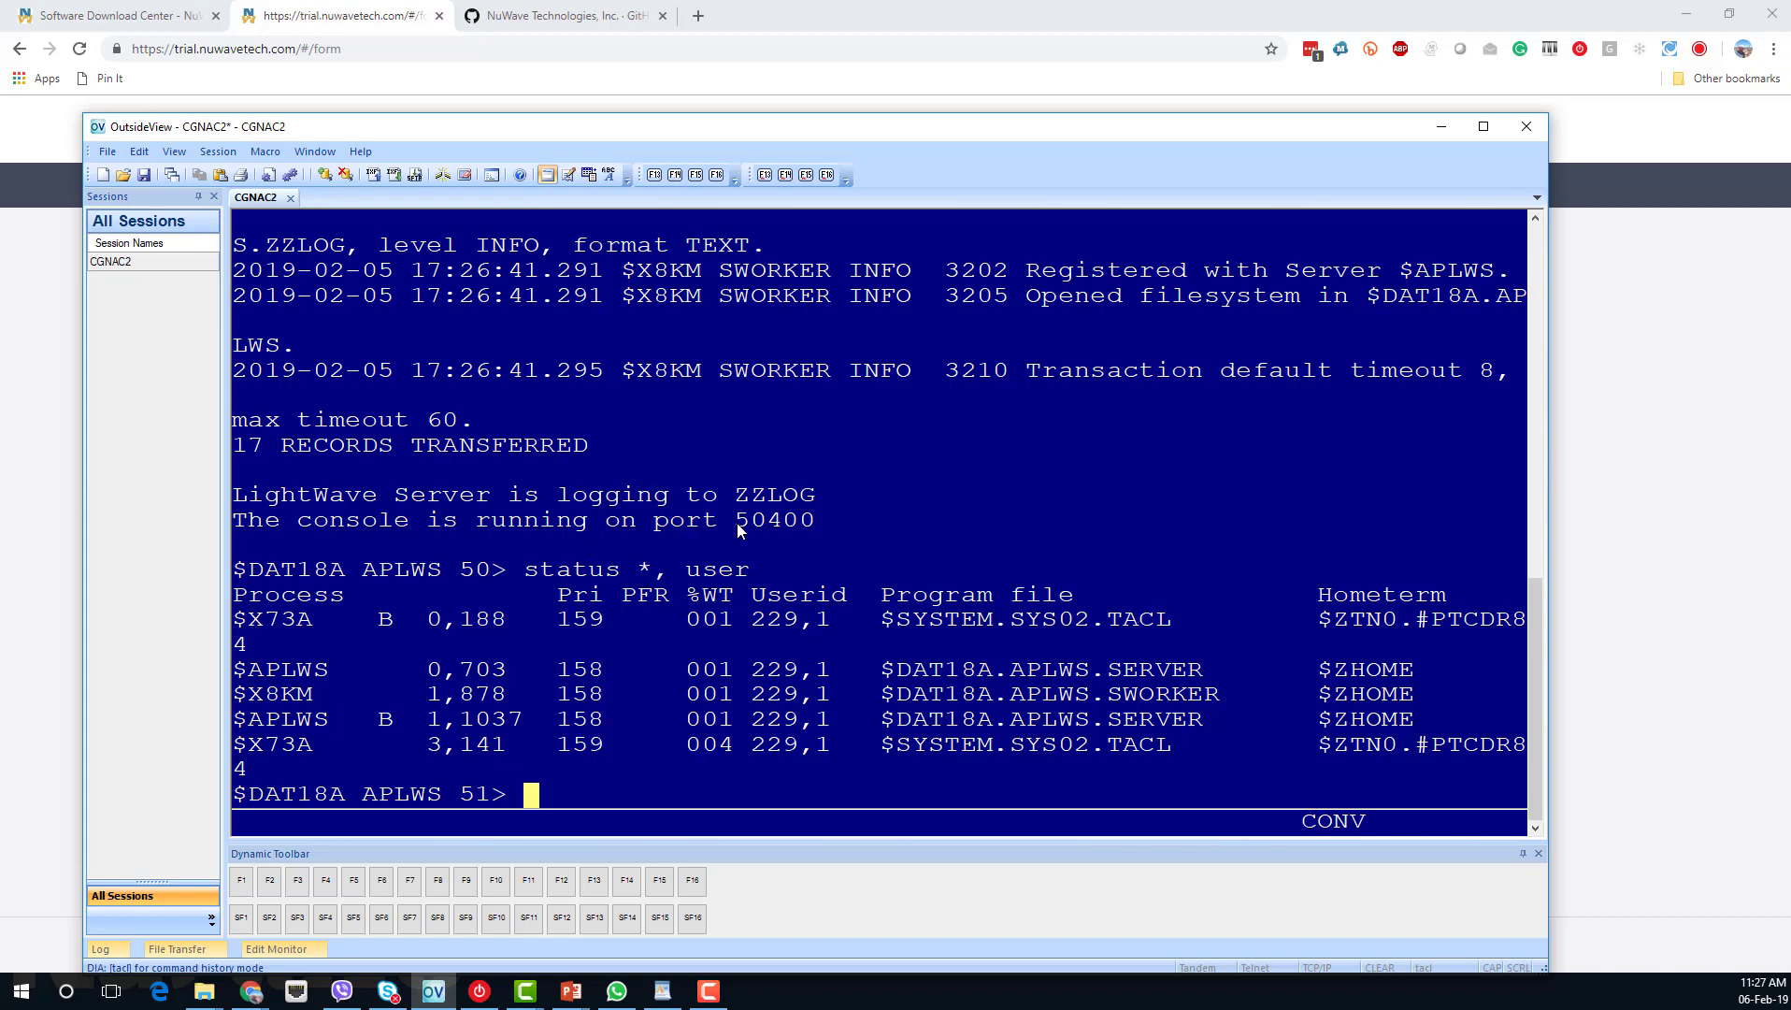
Load the LightWave Server console at 172.17.198.13:50400 in a new tab.
click(696, 17)
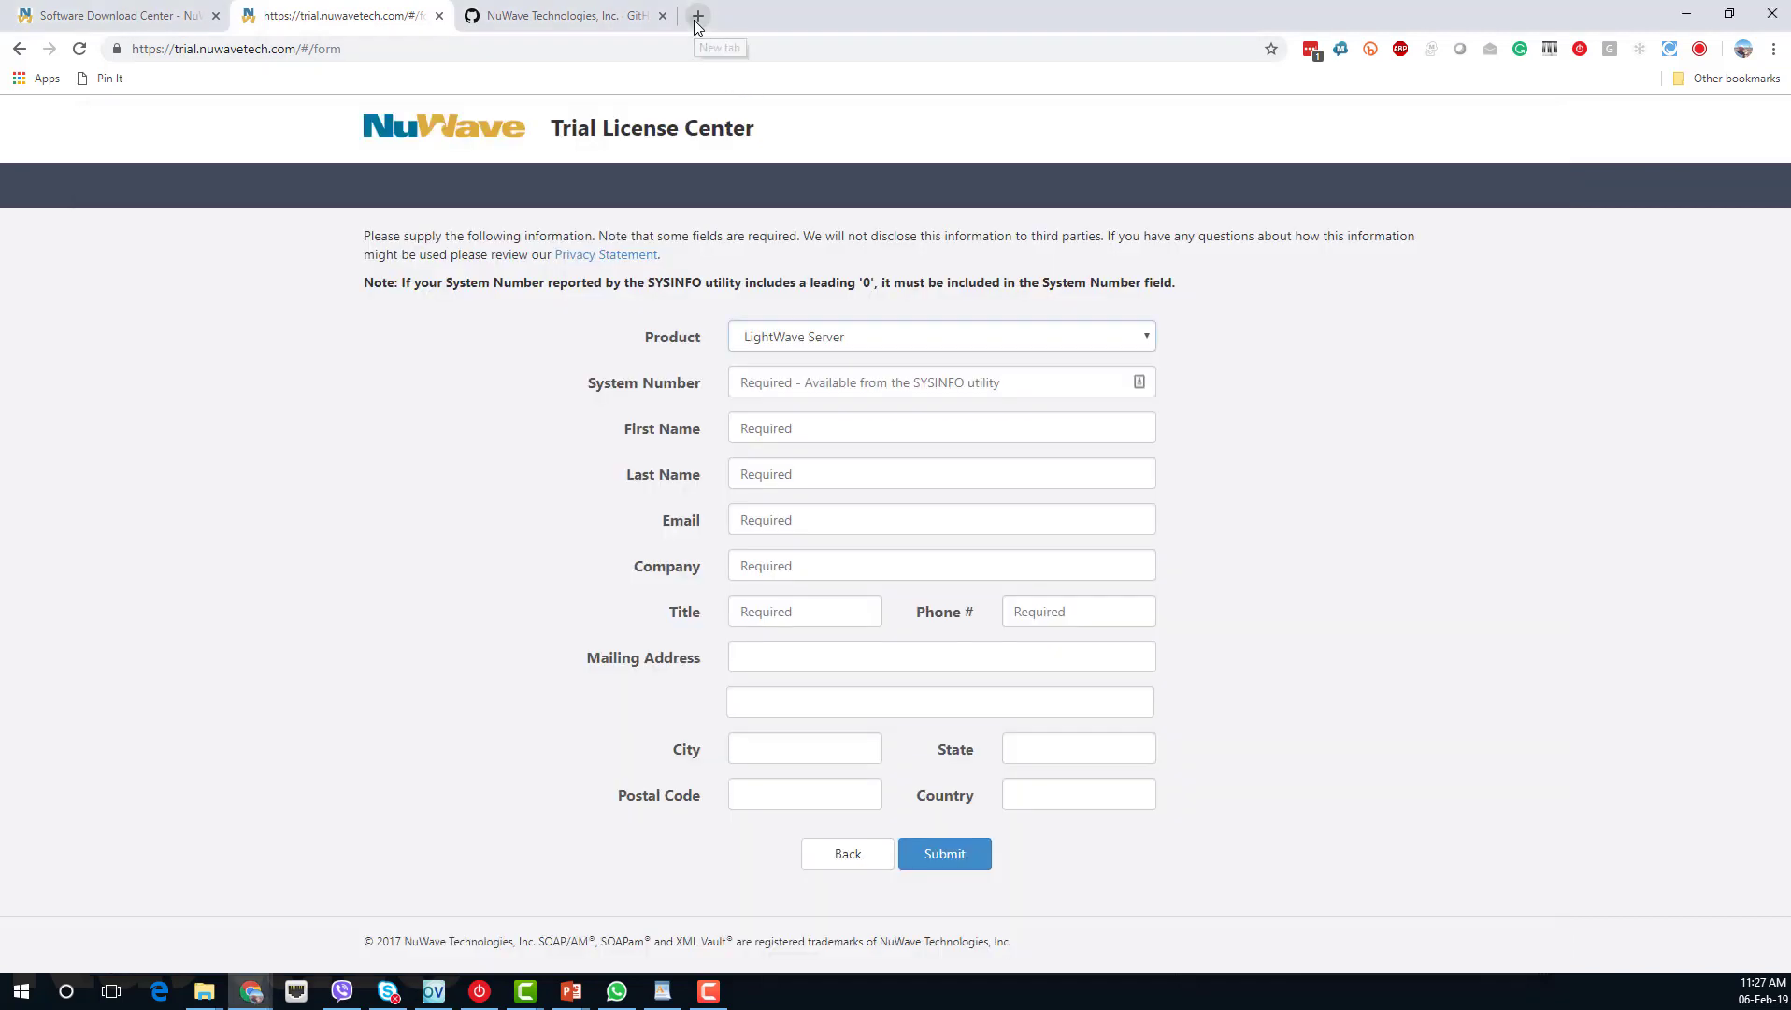
text(172.17.198.13:50400)
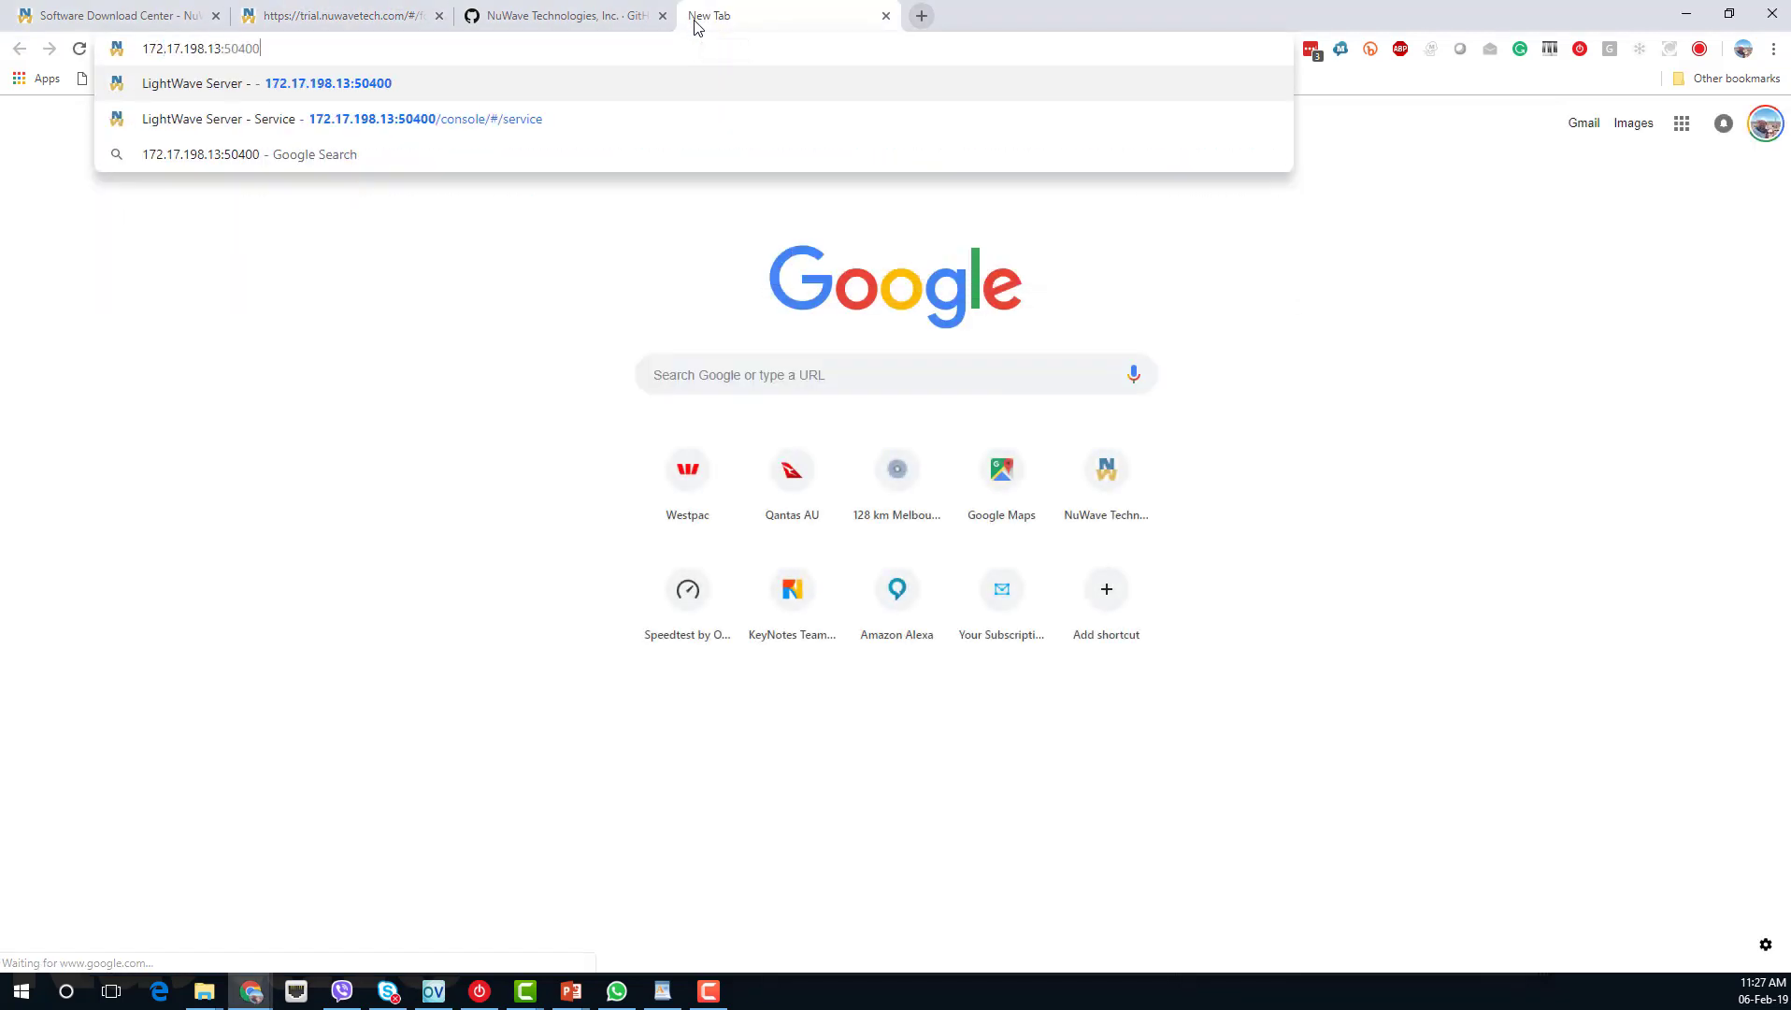
key(Return)
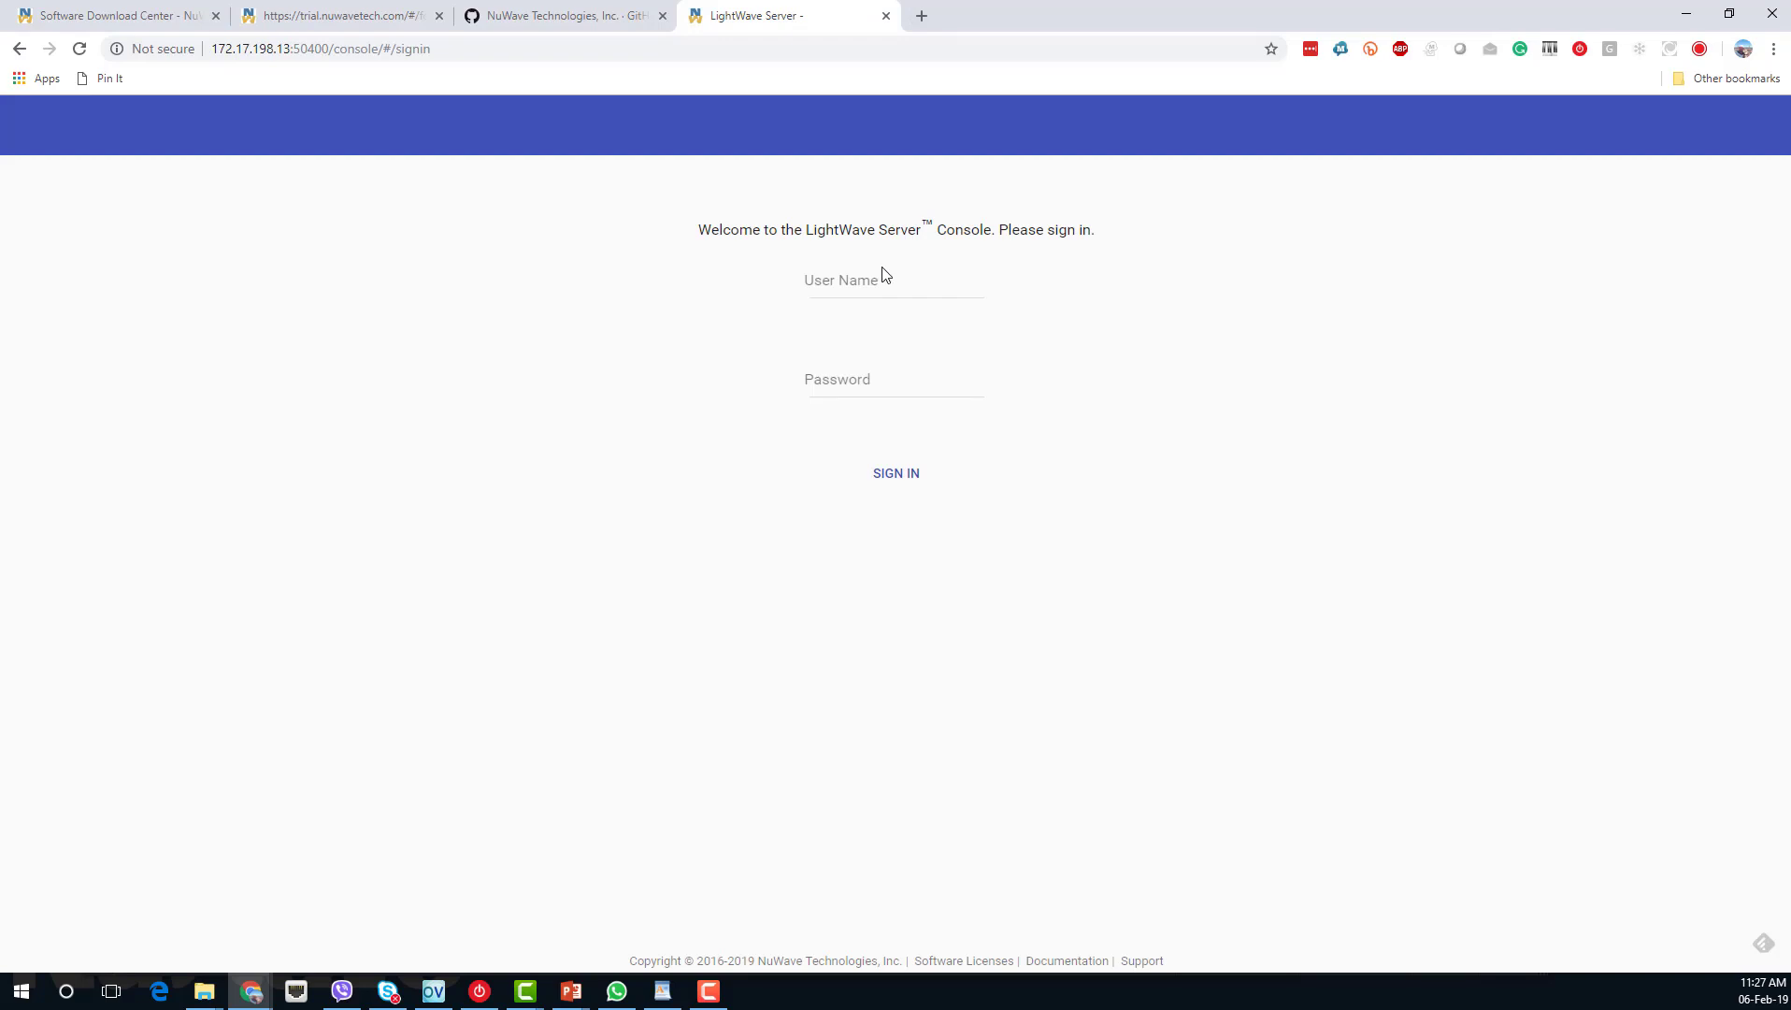
Sign in with the admin account and password, declining the password manager's save prompt.
click(871, 277)
text(admin)
key(Tab)
text(••••)
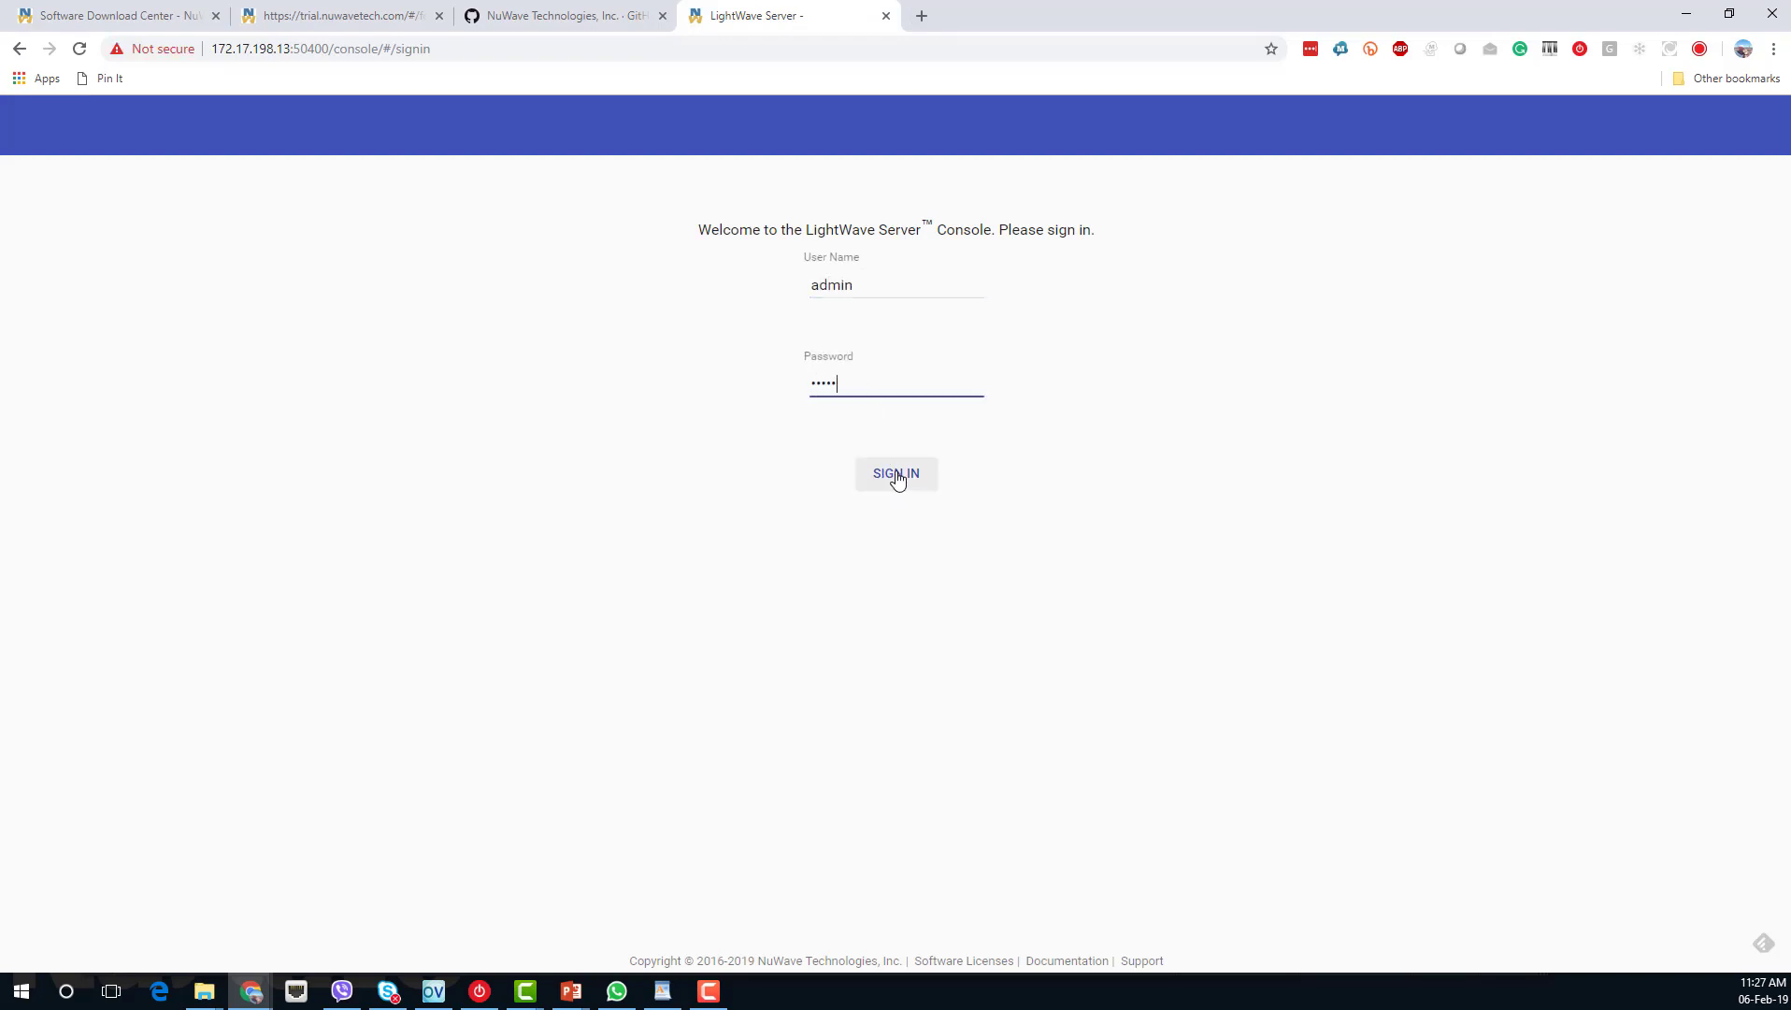
click(898, 477)
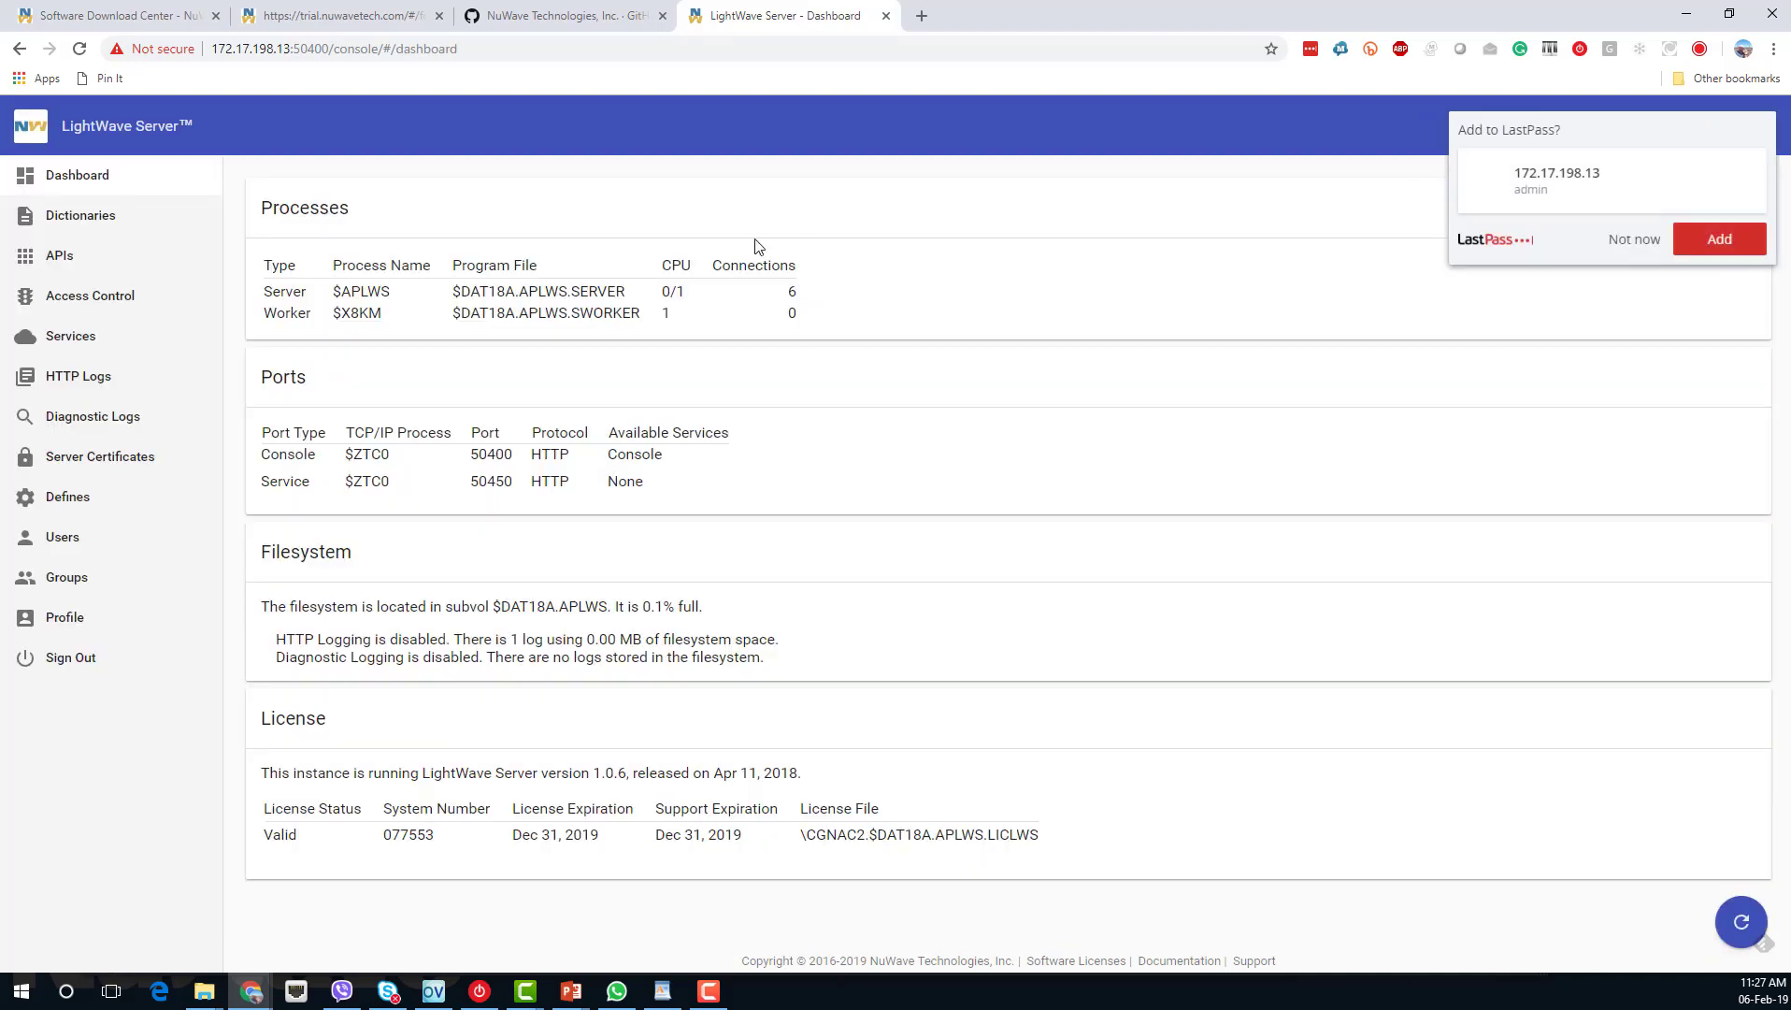
click(1647, 240)
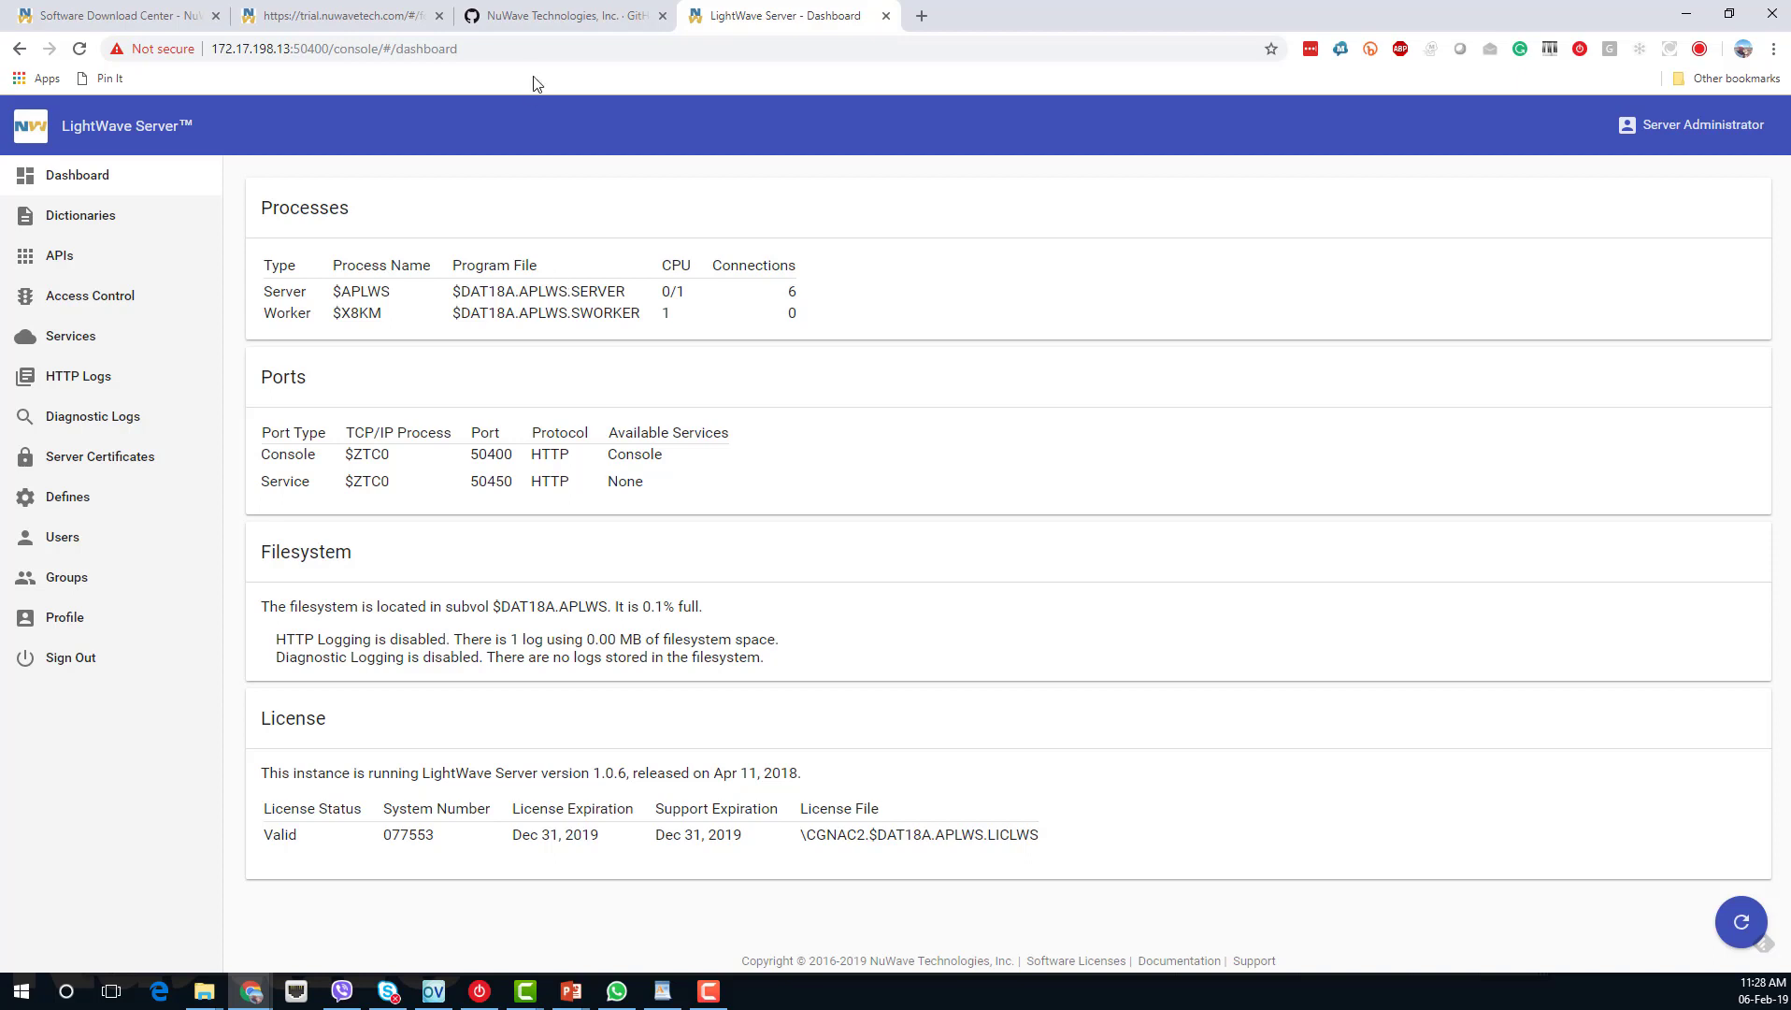
Open the lws-employee-crud repository from NuWave's GitHub page and scroll to its file list.
click(549, 18)
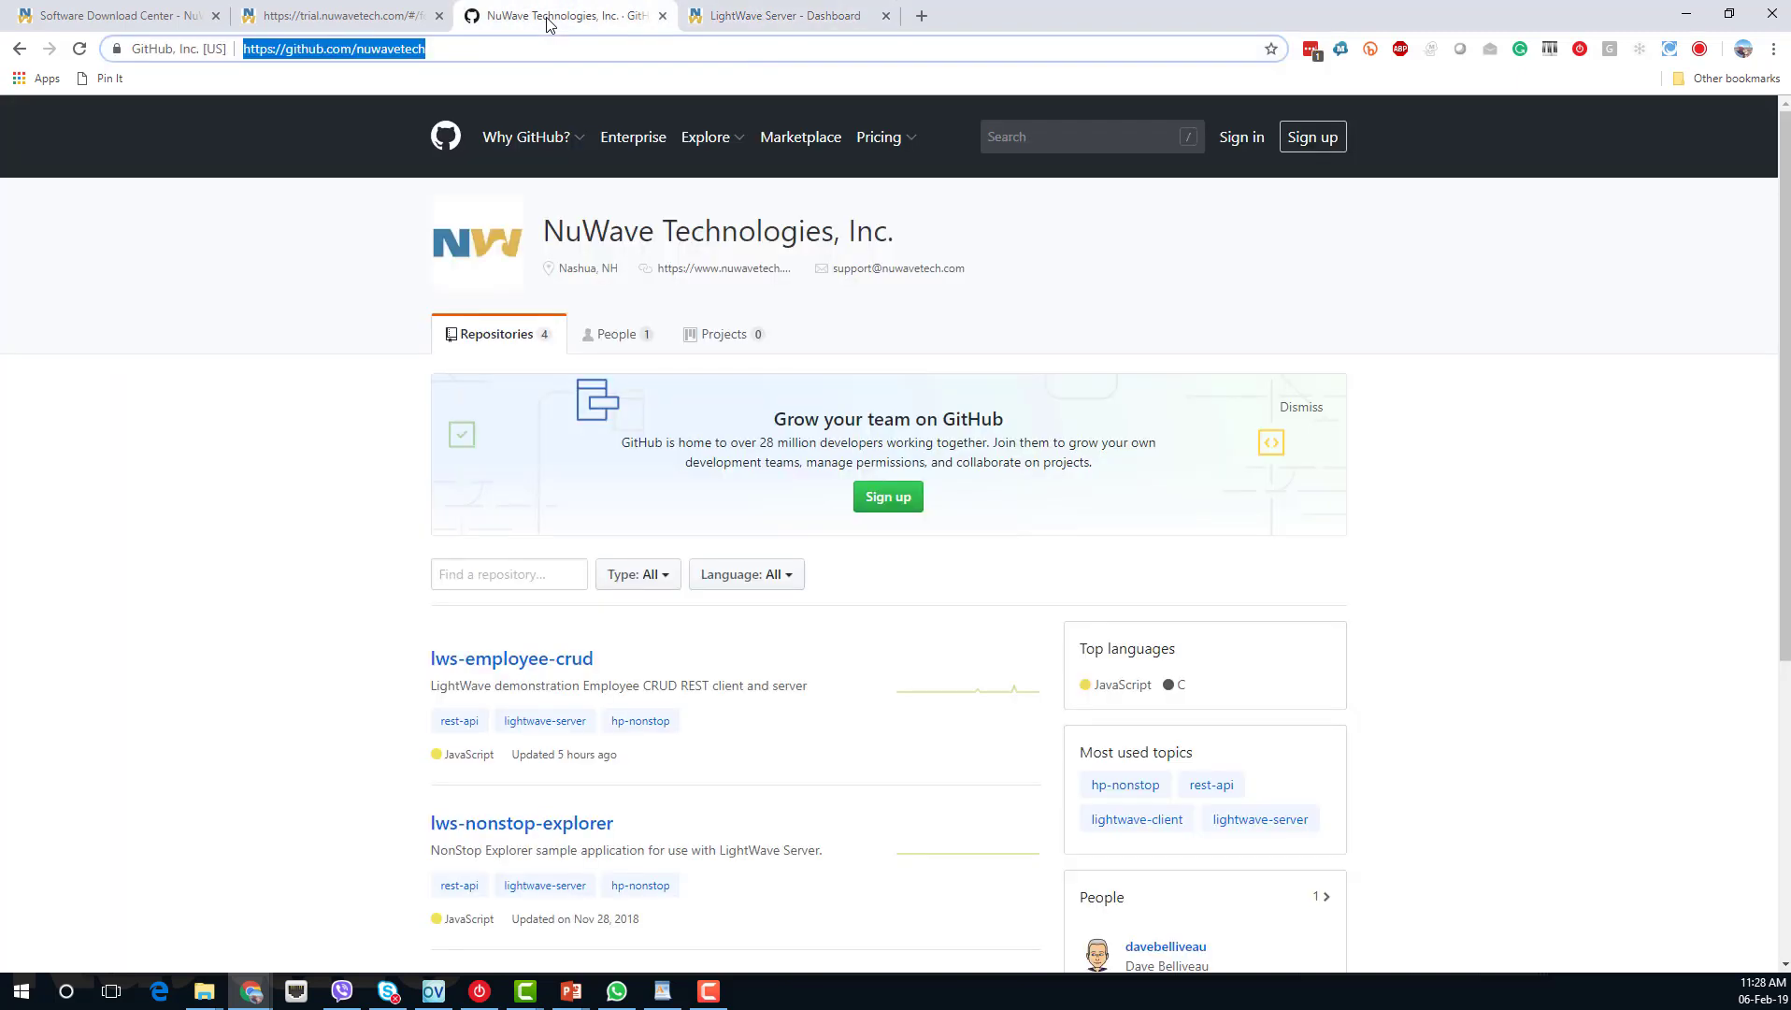
click(505, 48)
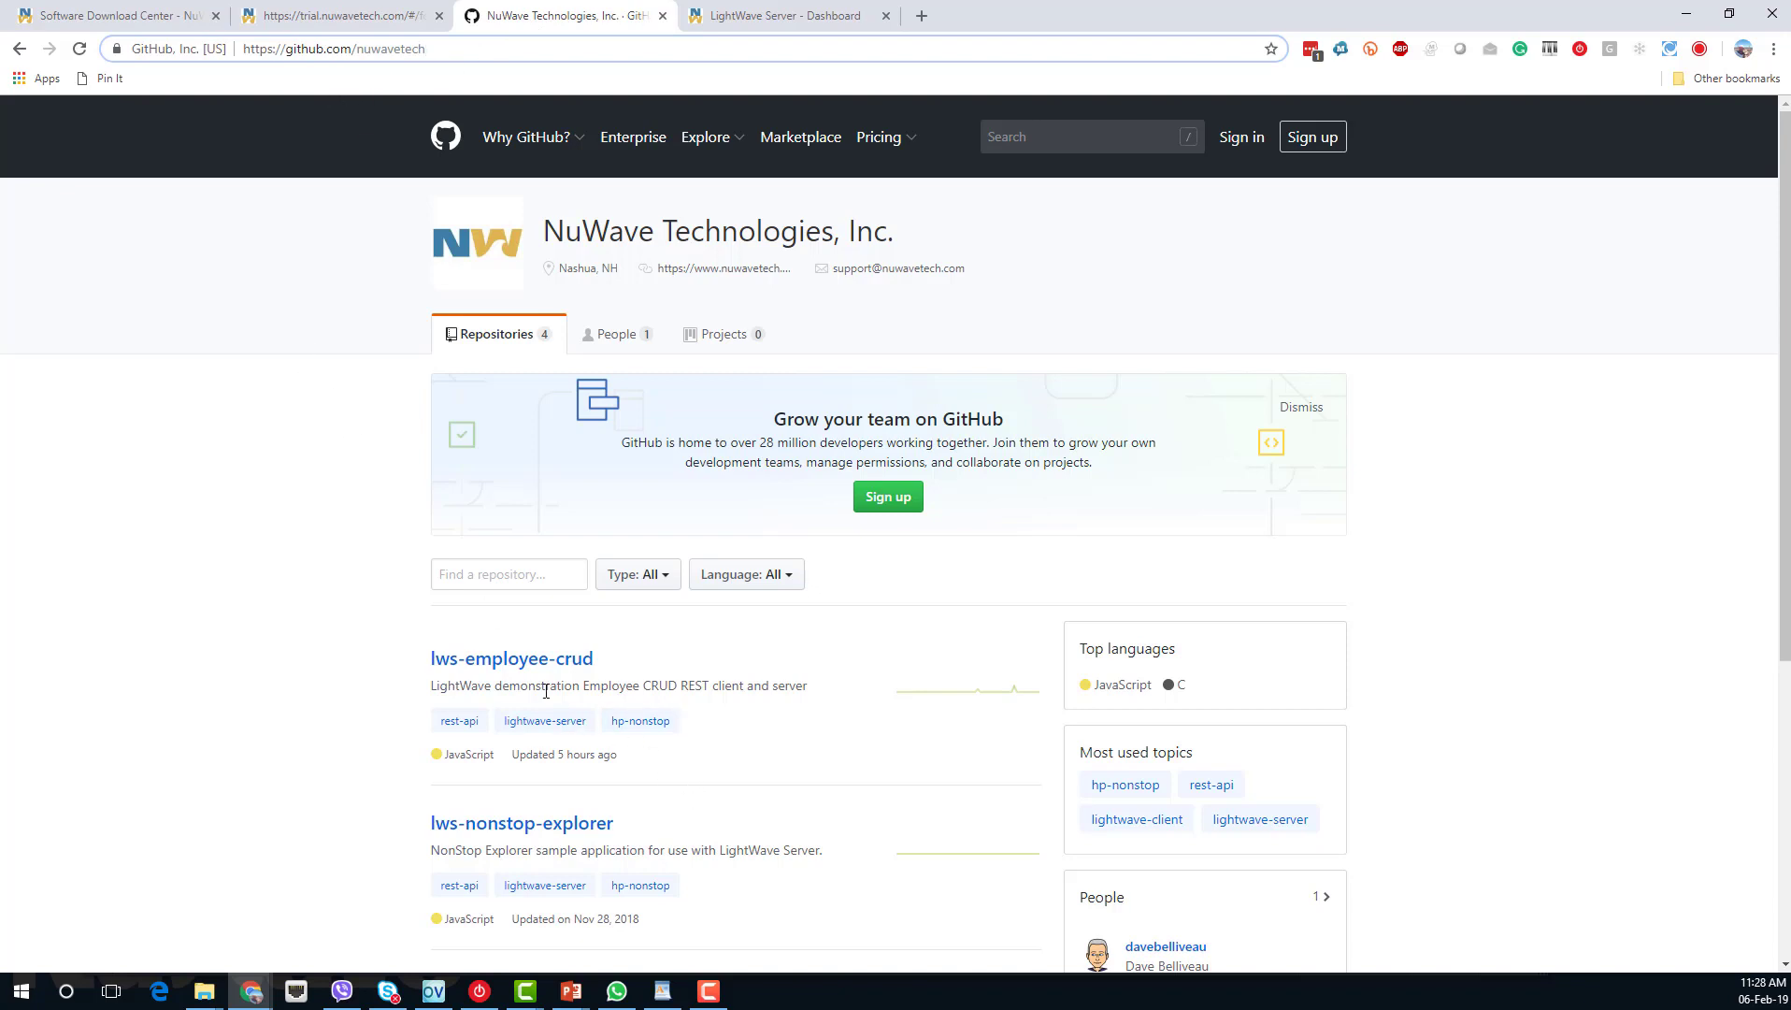
click(529, 665)
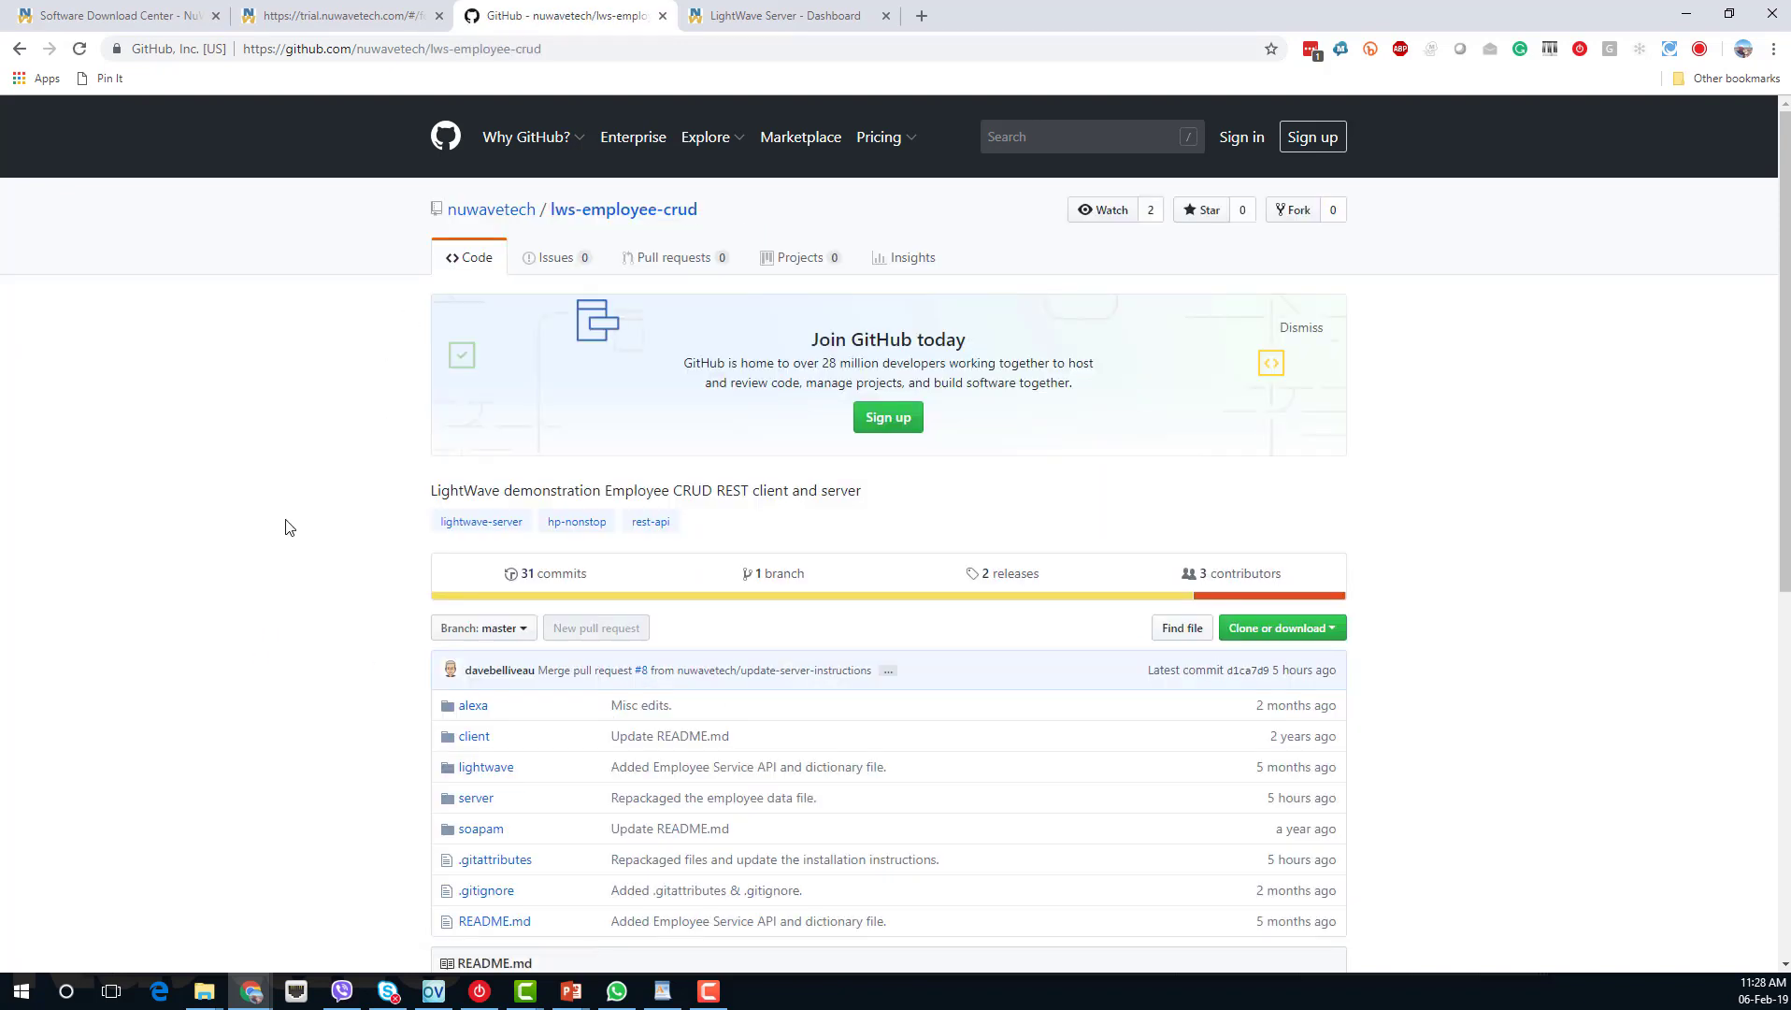
scroll(290, 526, down, 1)
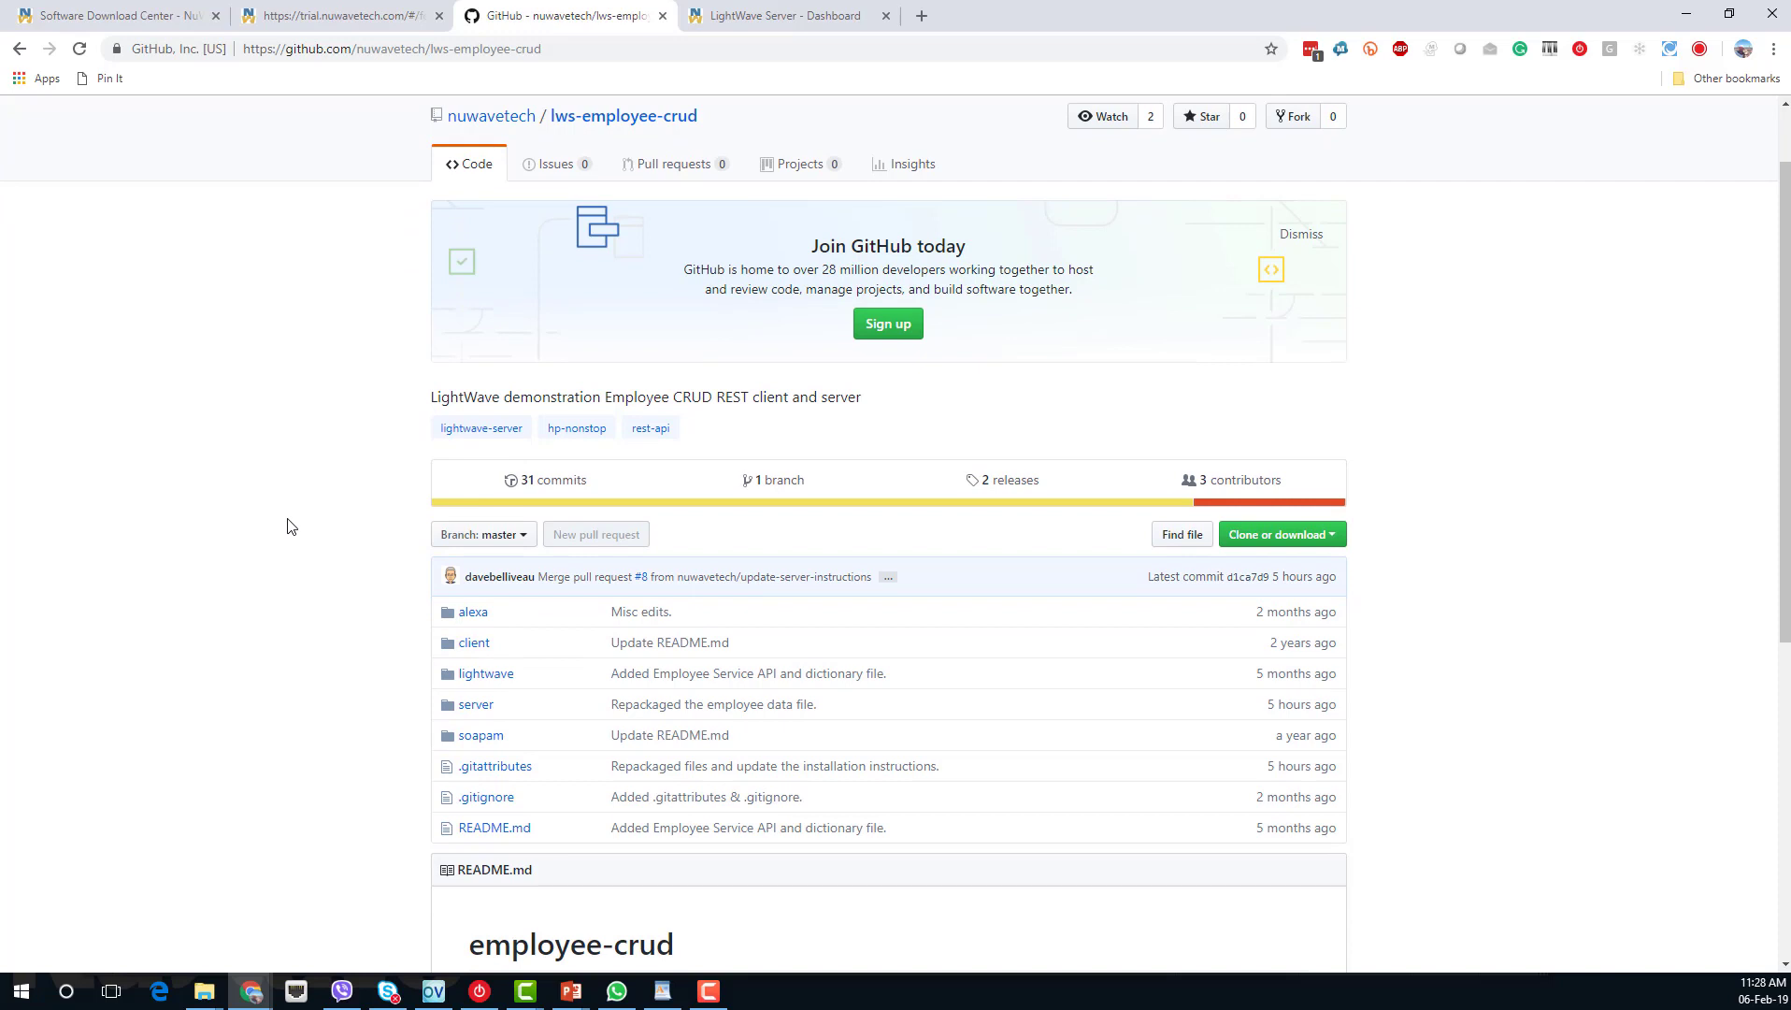
scroll(290, 526, down, 1)
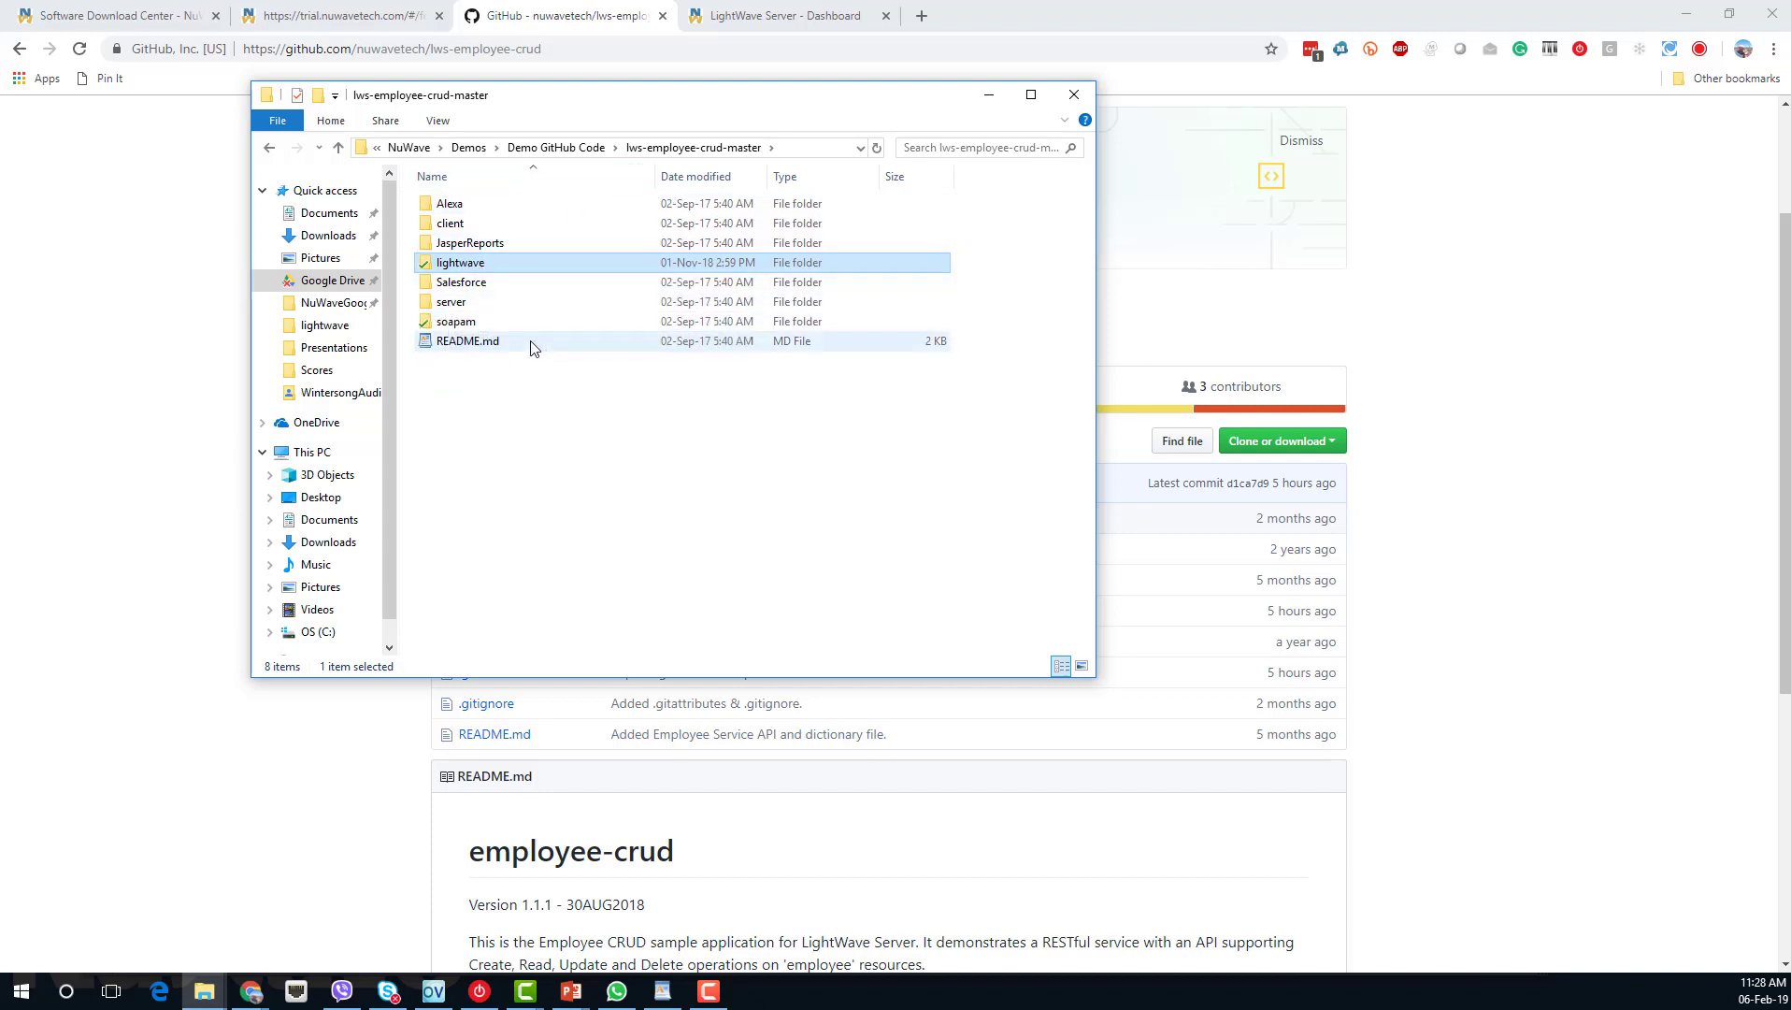
Open the local lightwave folder, then return to the LightWave Server Dashboard tab.
double_click(456, 265)
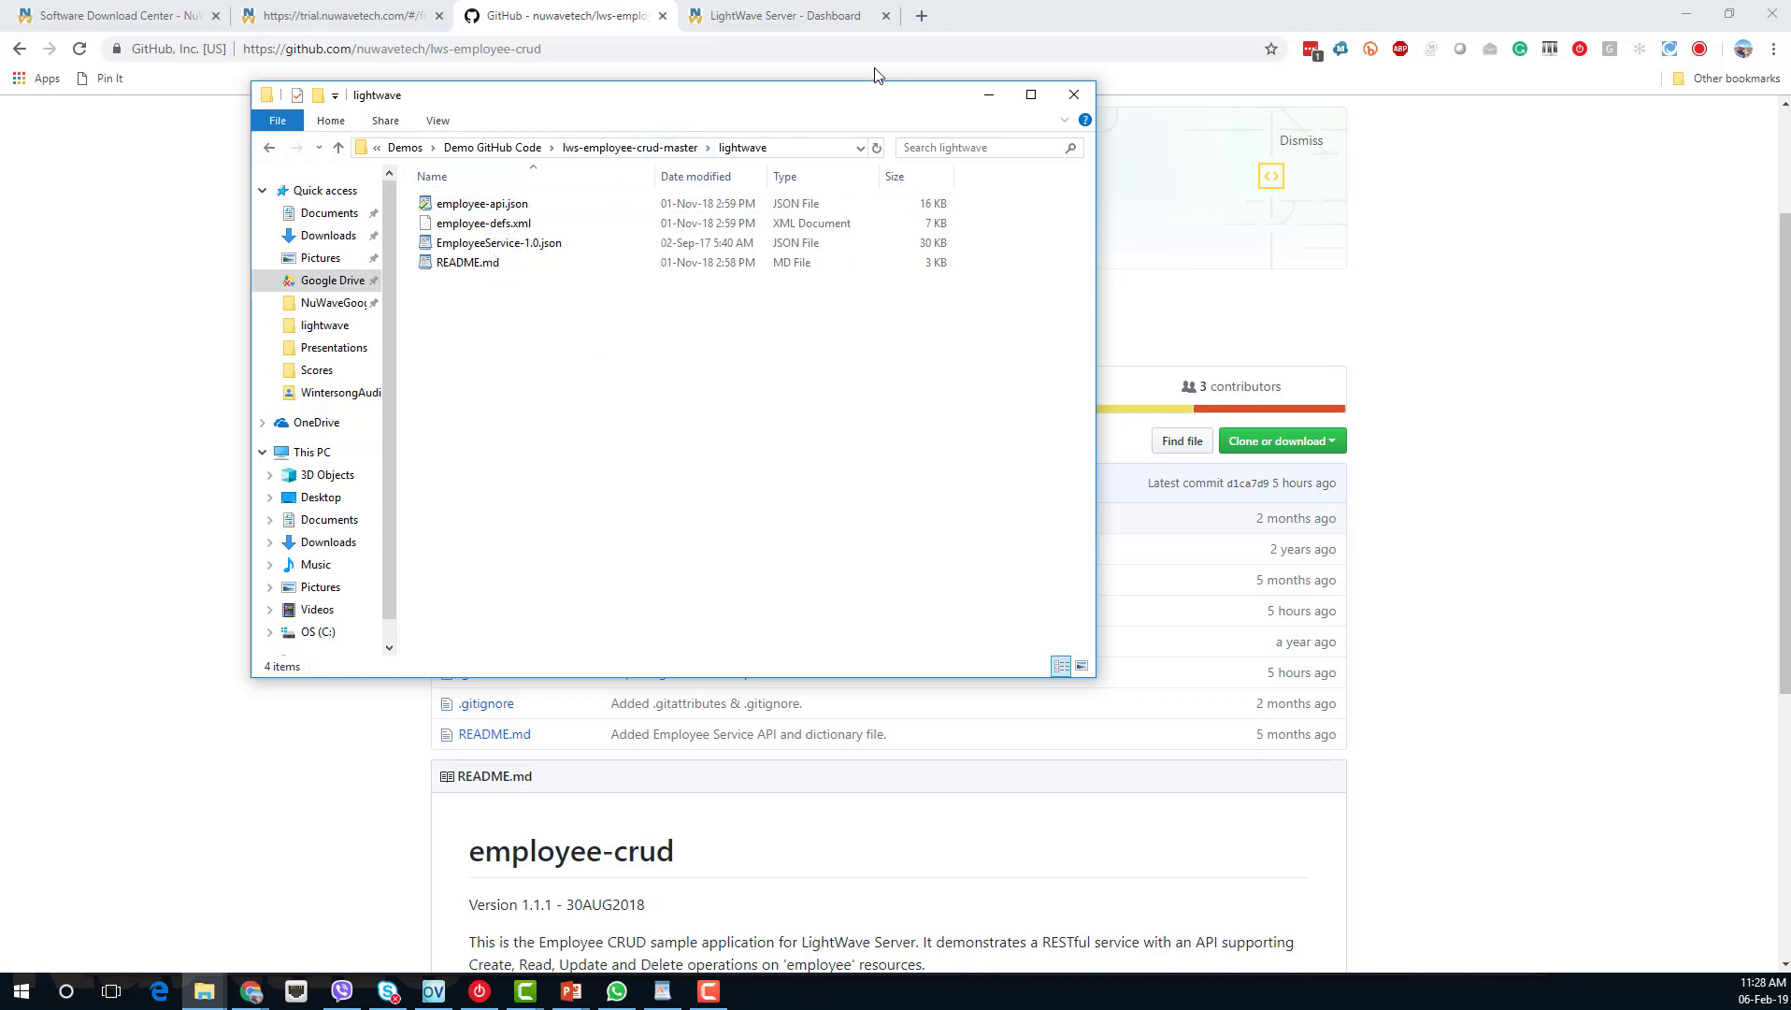
click(746, 26)
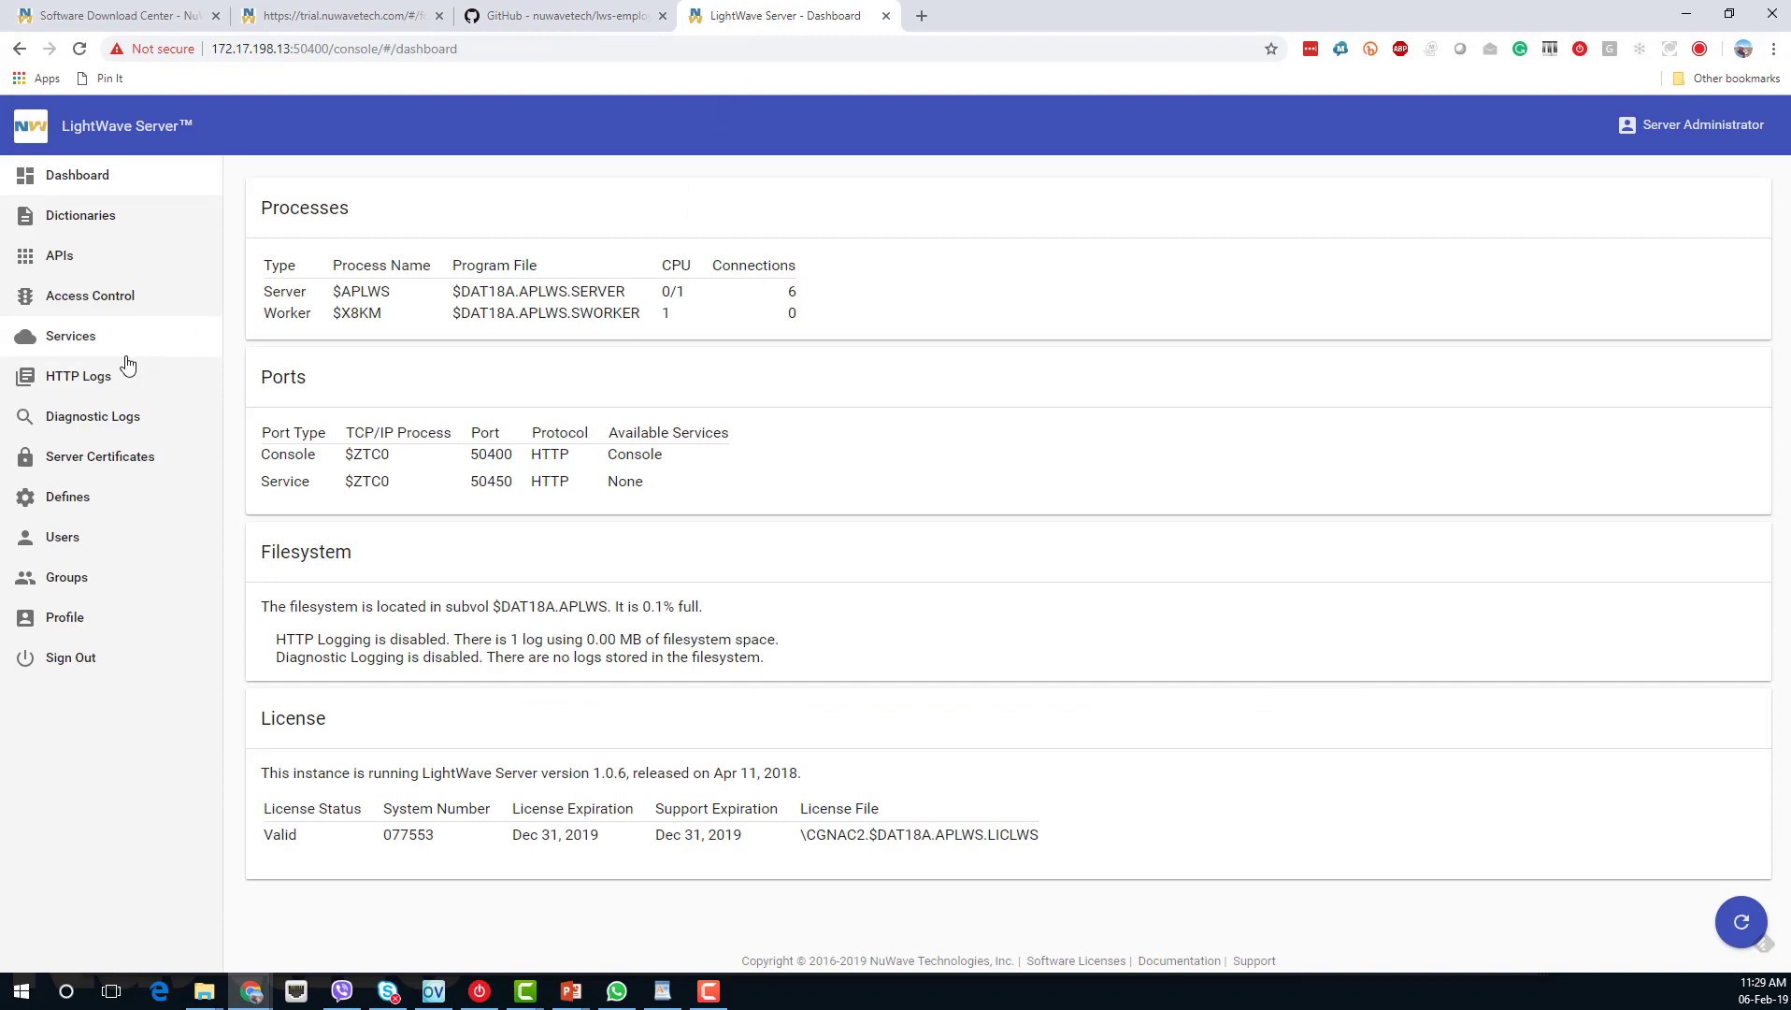
From the Services page, upload and import the EmployeeService-1.0.json package.
click(90, 347)
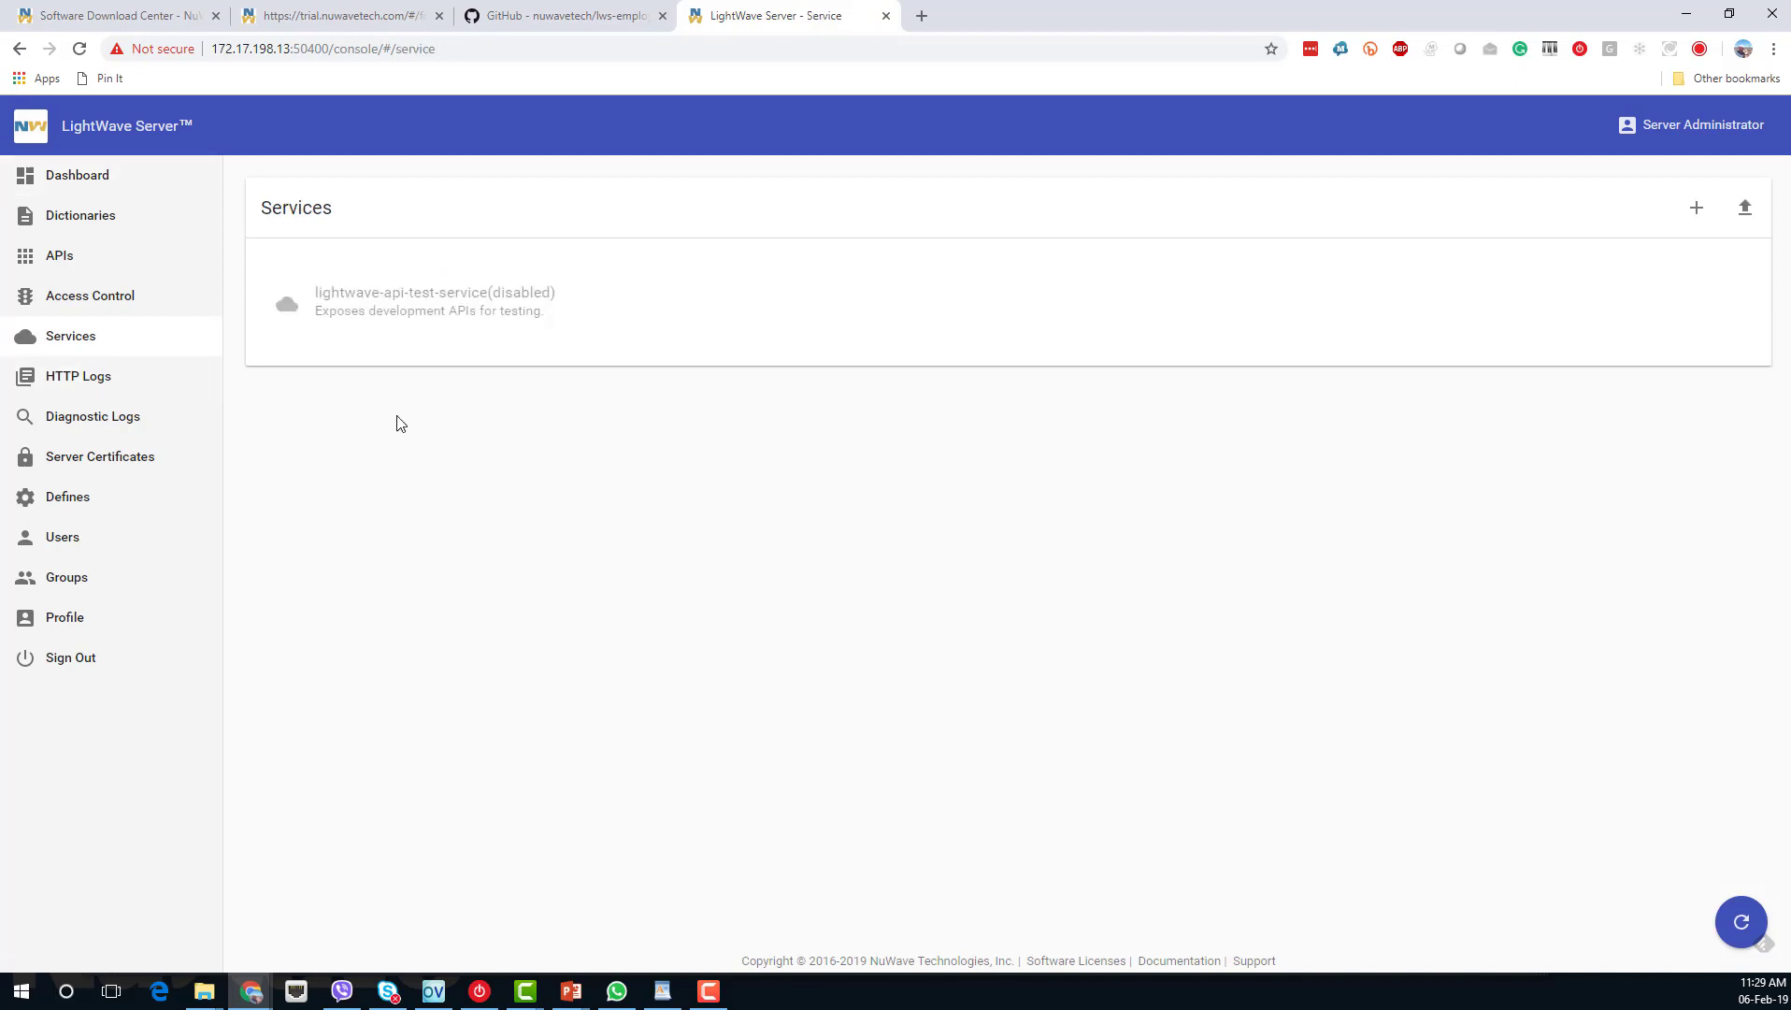
click(1747, 215)
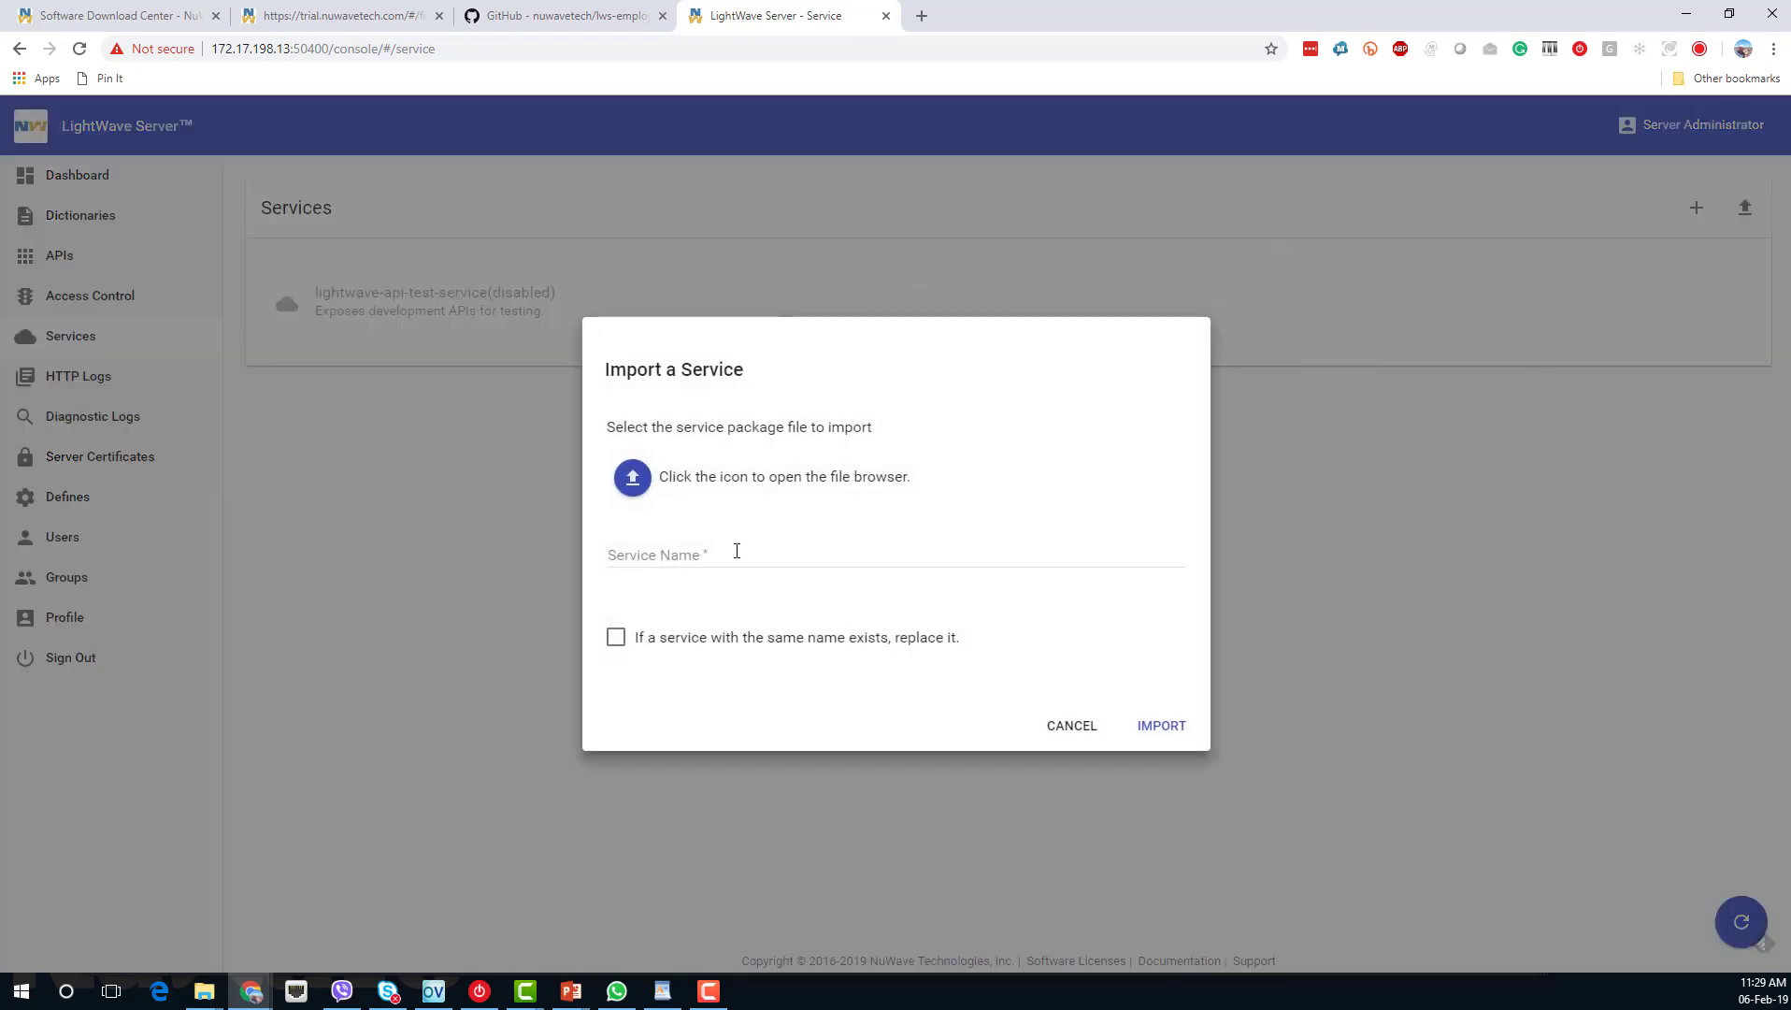
click(630, 480)
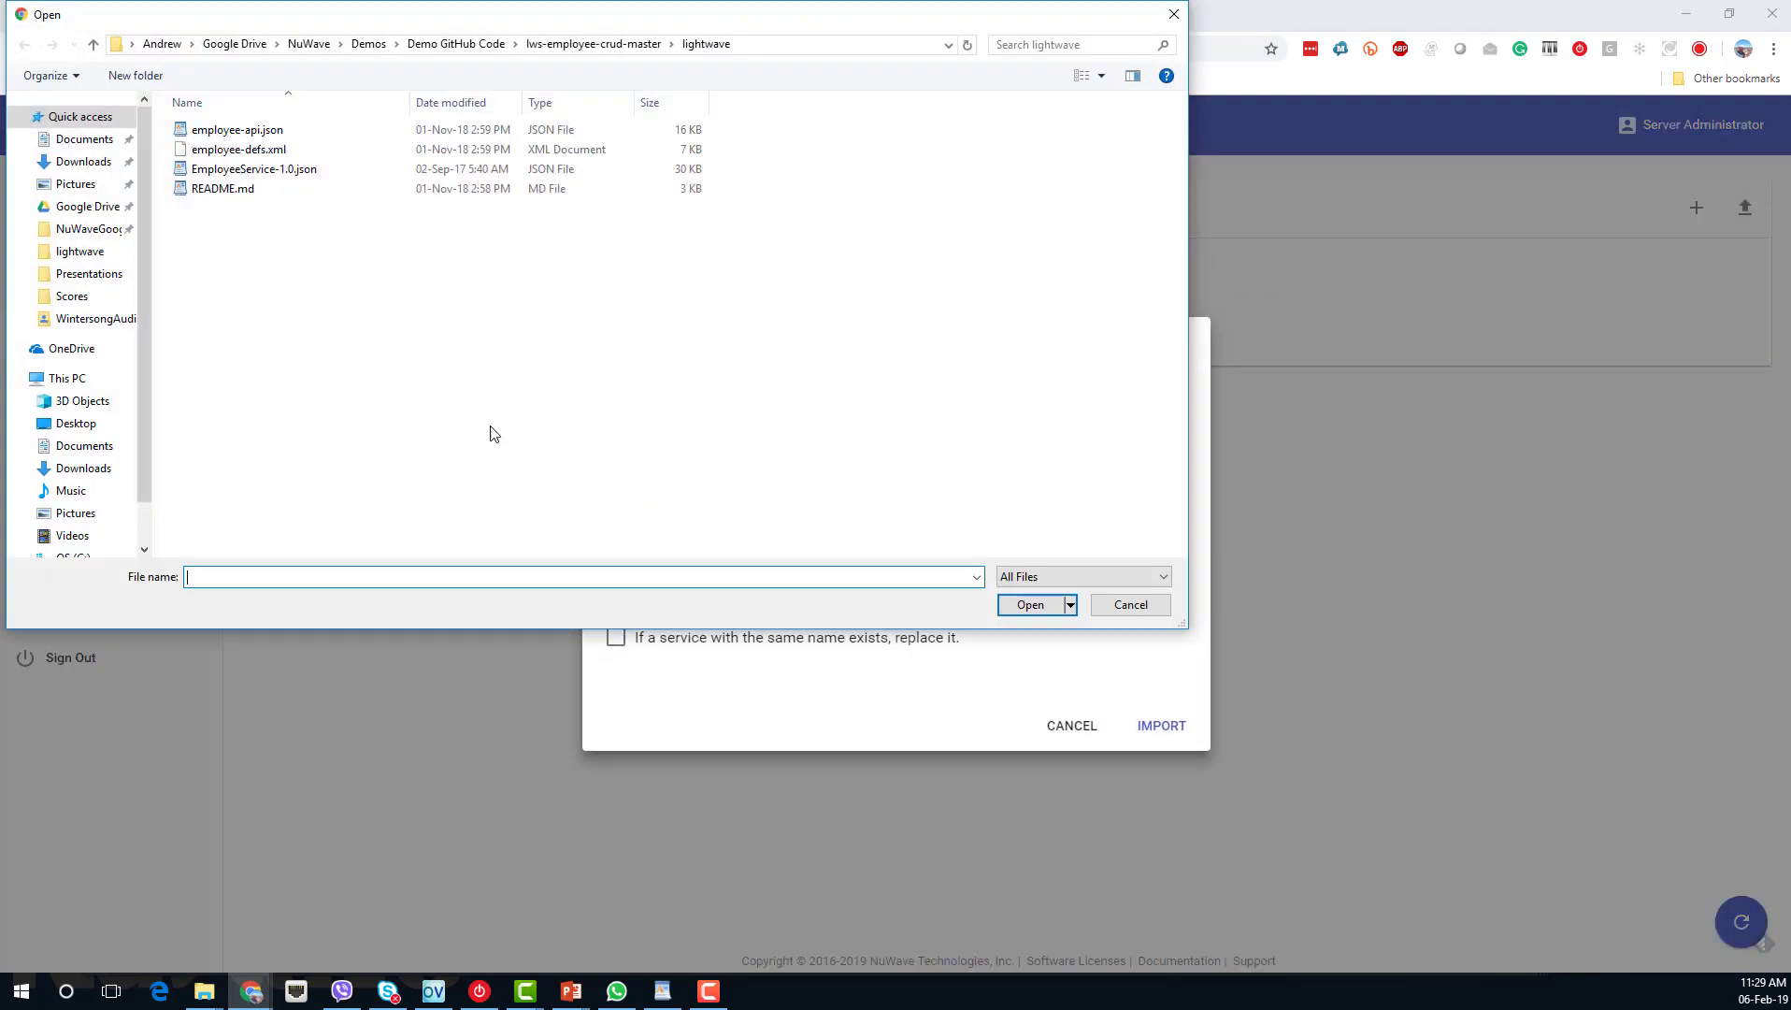
click(277, 170)
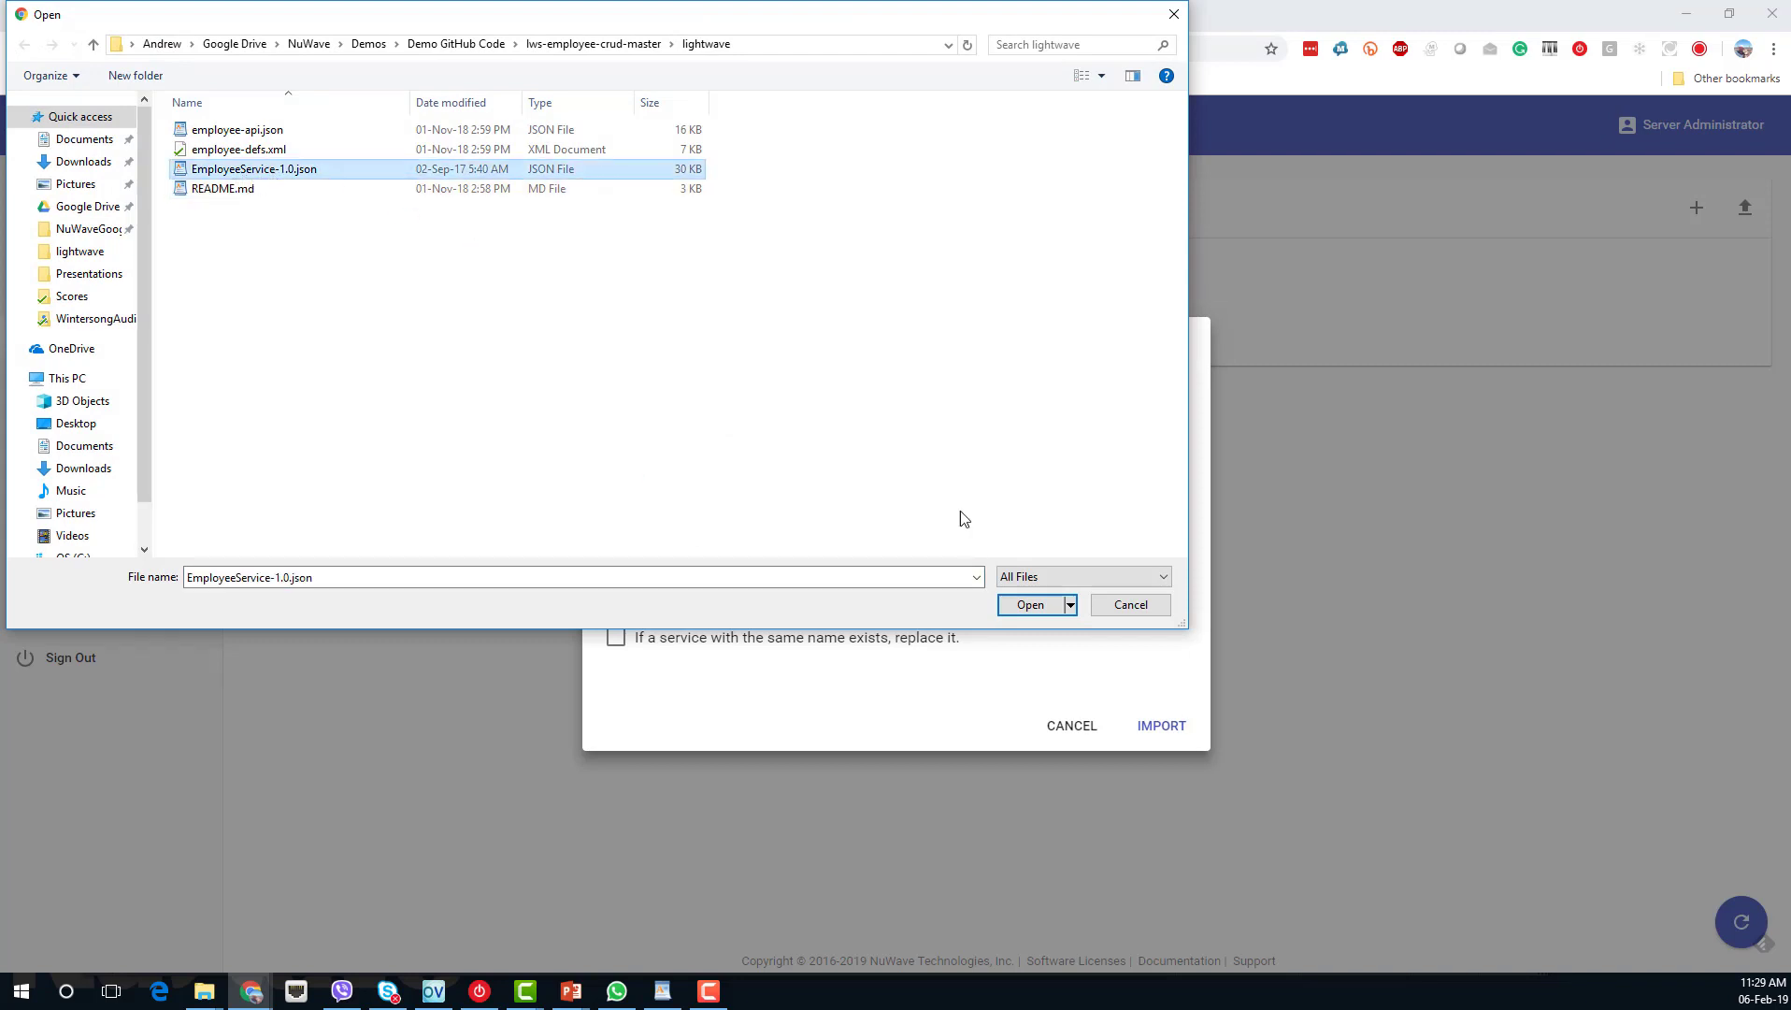
click(1030, 608)
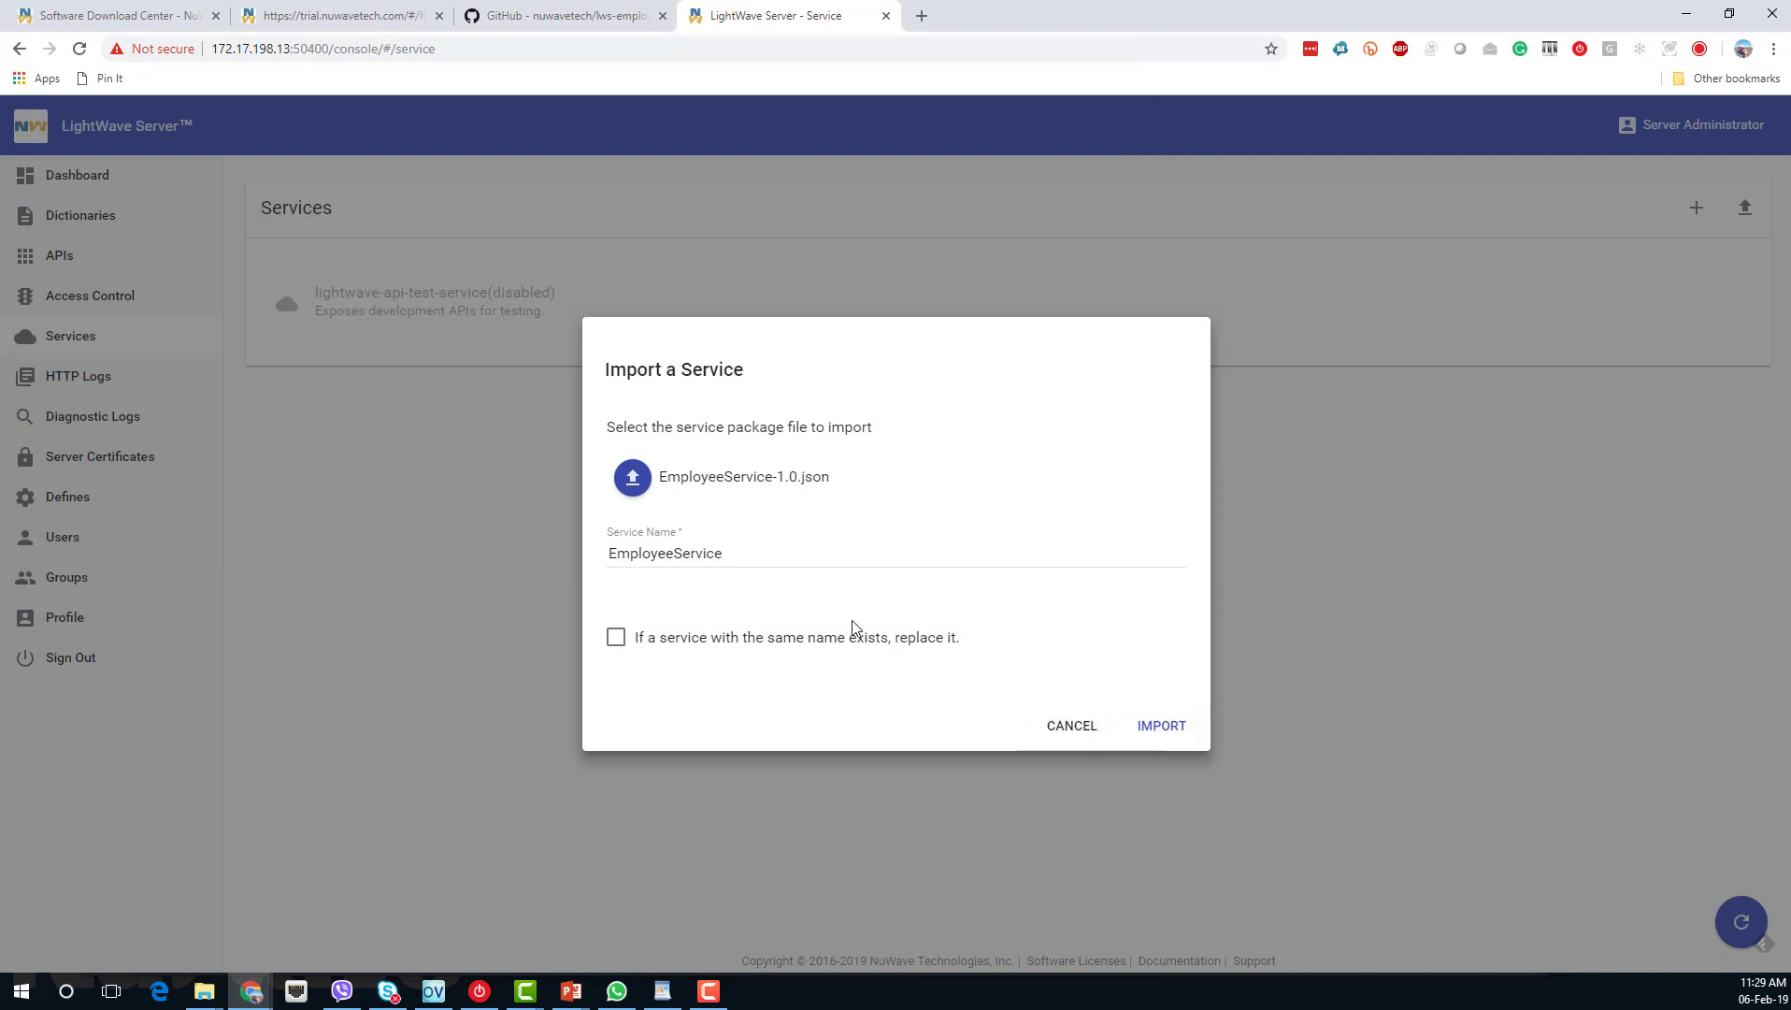
click(1169, 738)
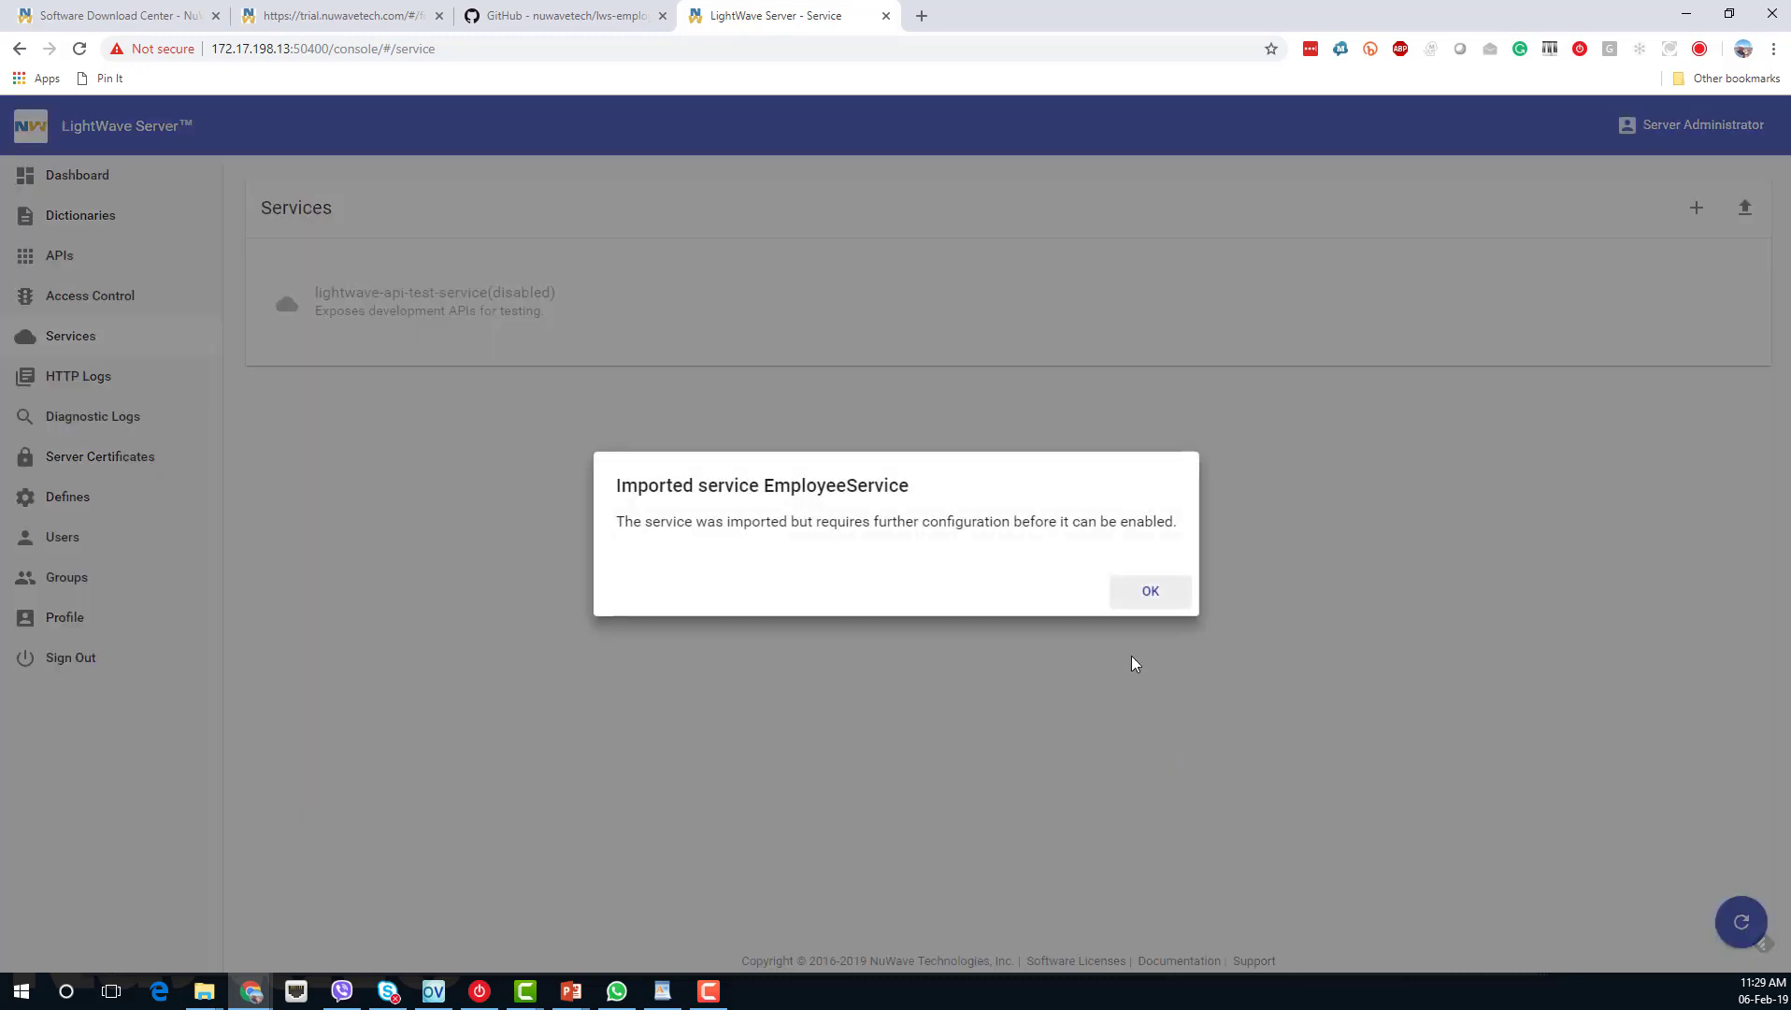
click(1150, 590)
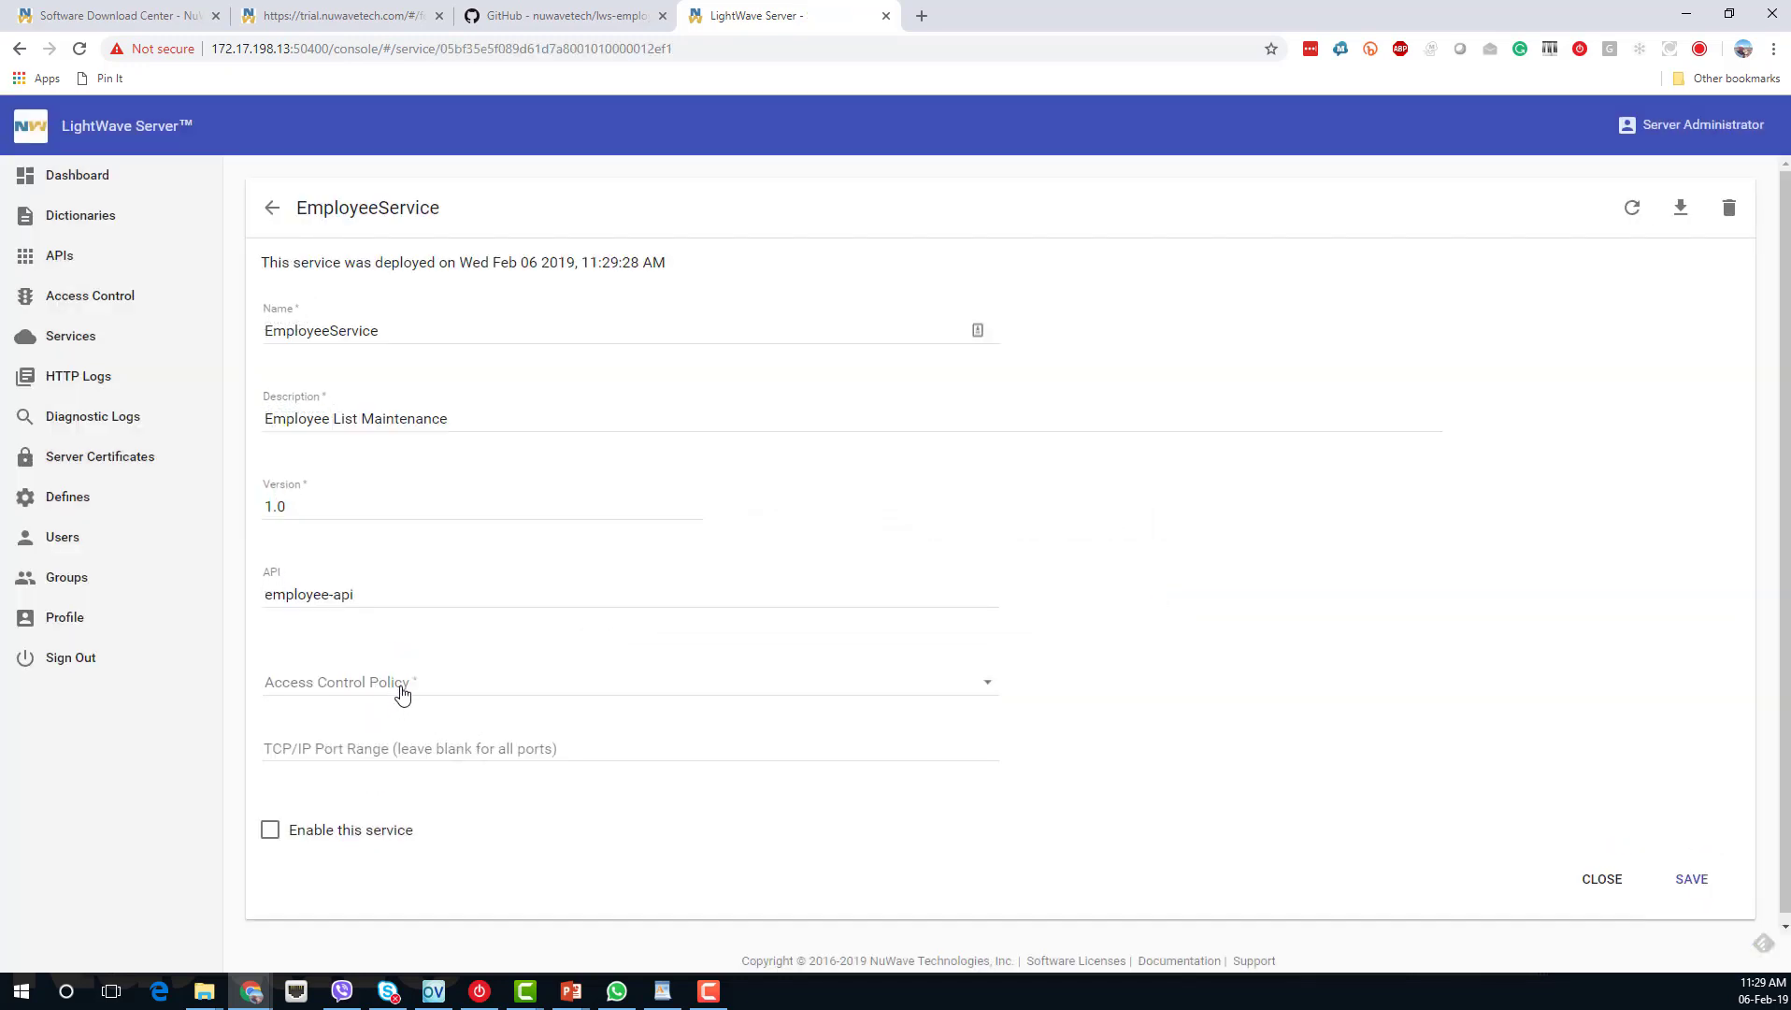
Give EmployeeService allow-anonymous-access, enable and save it, then return to the dashboard.
click(400, 690)
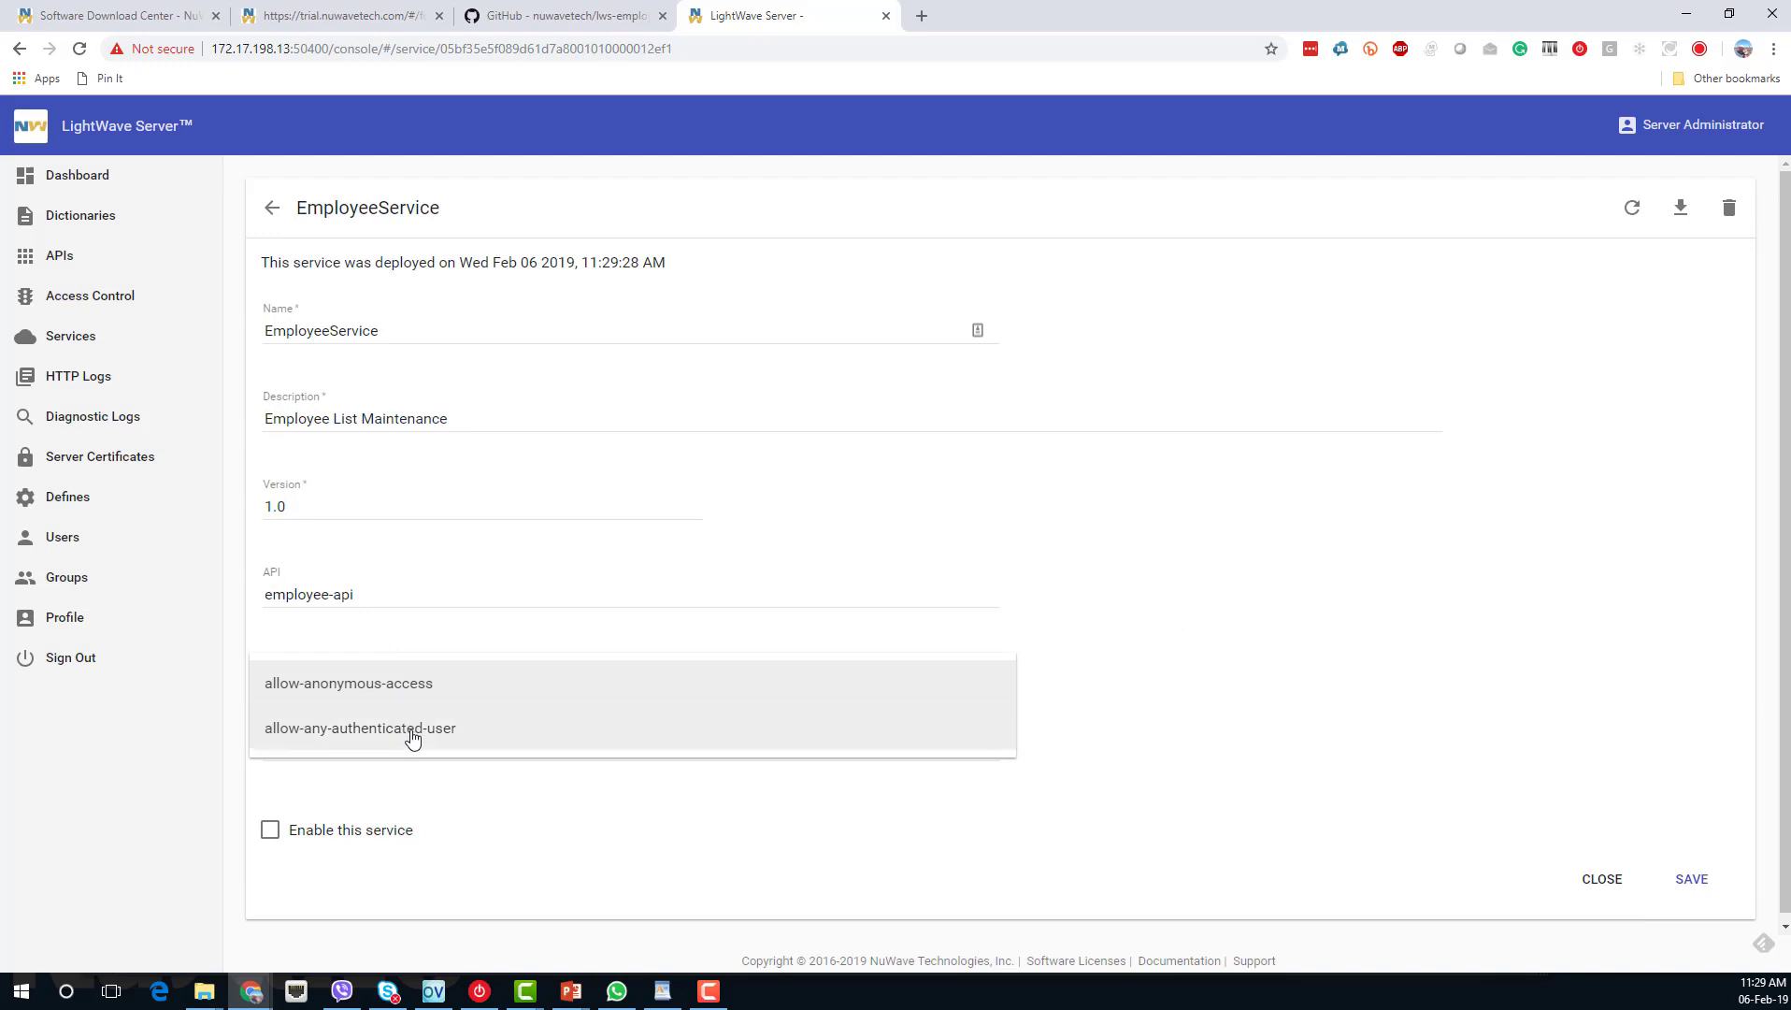
click(413, 694)
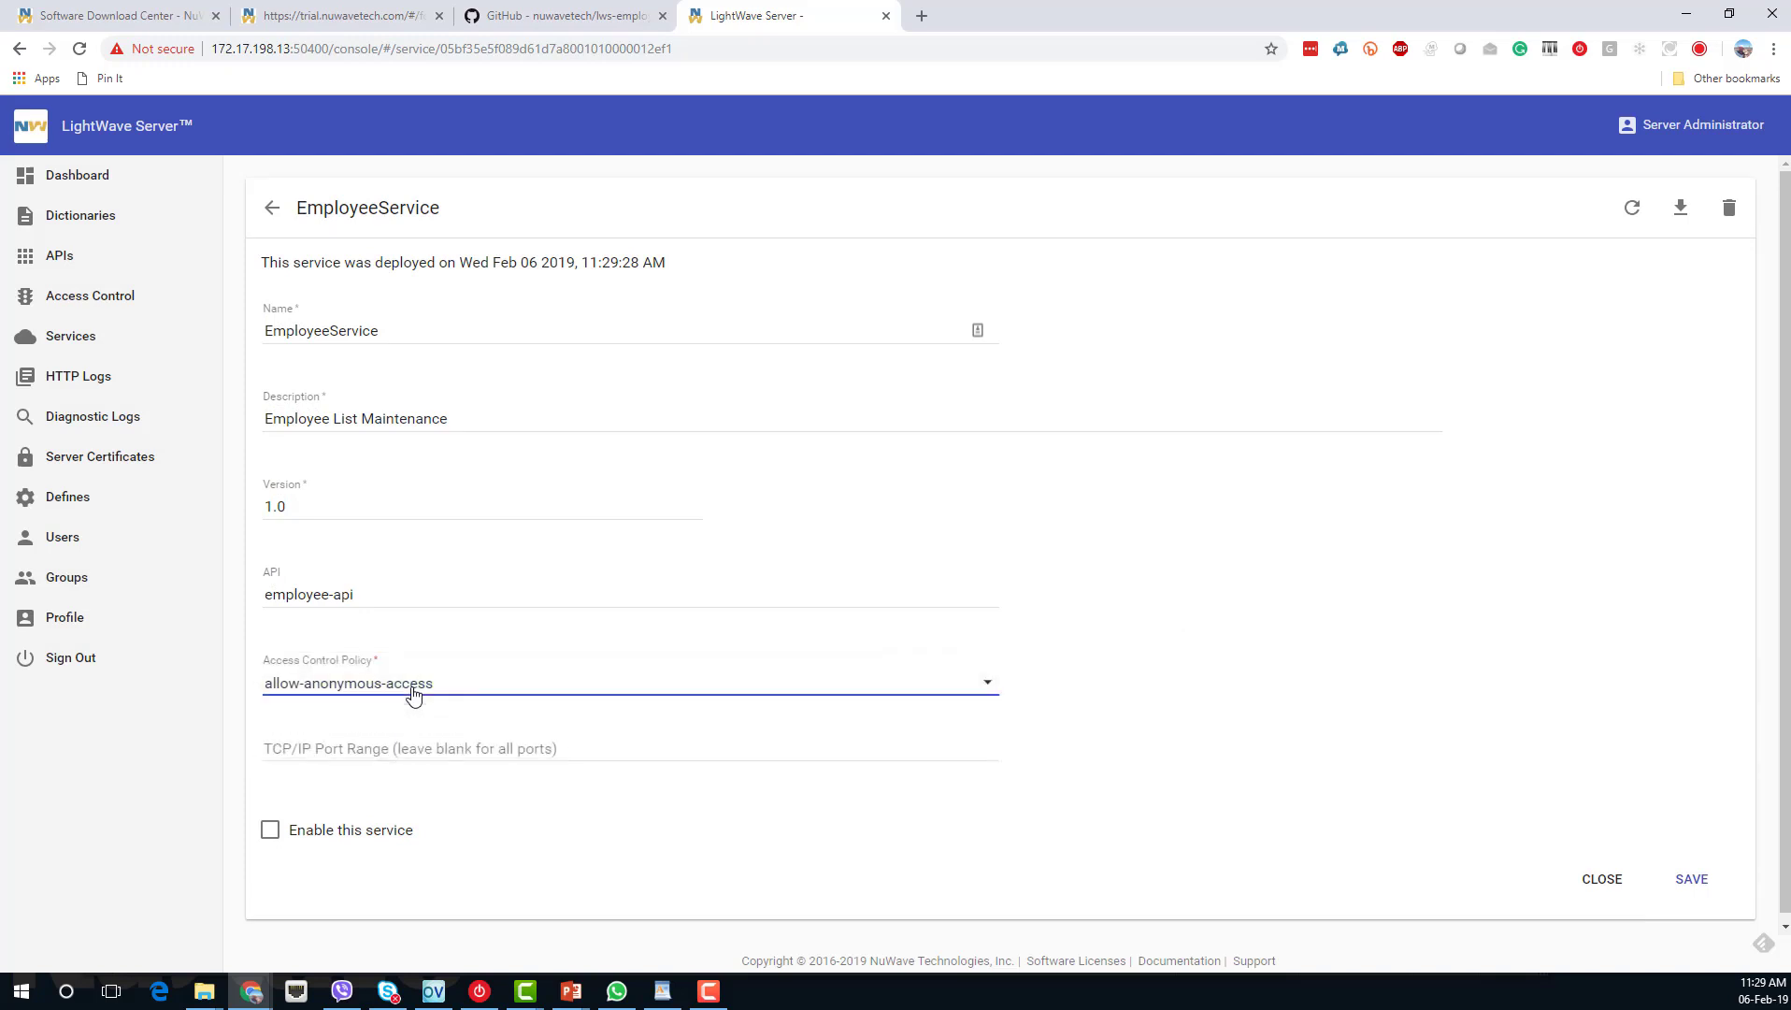
click(311, 830)
click(1692, 880)
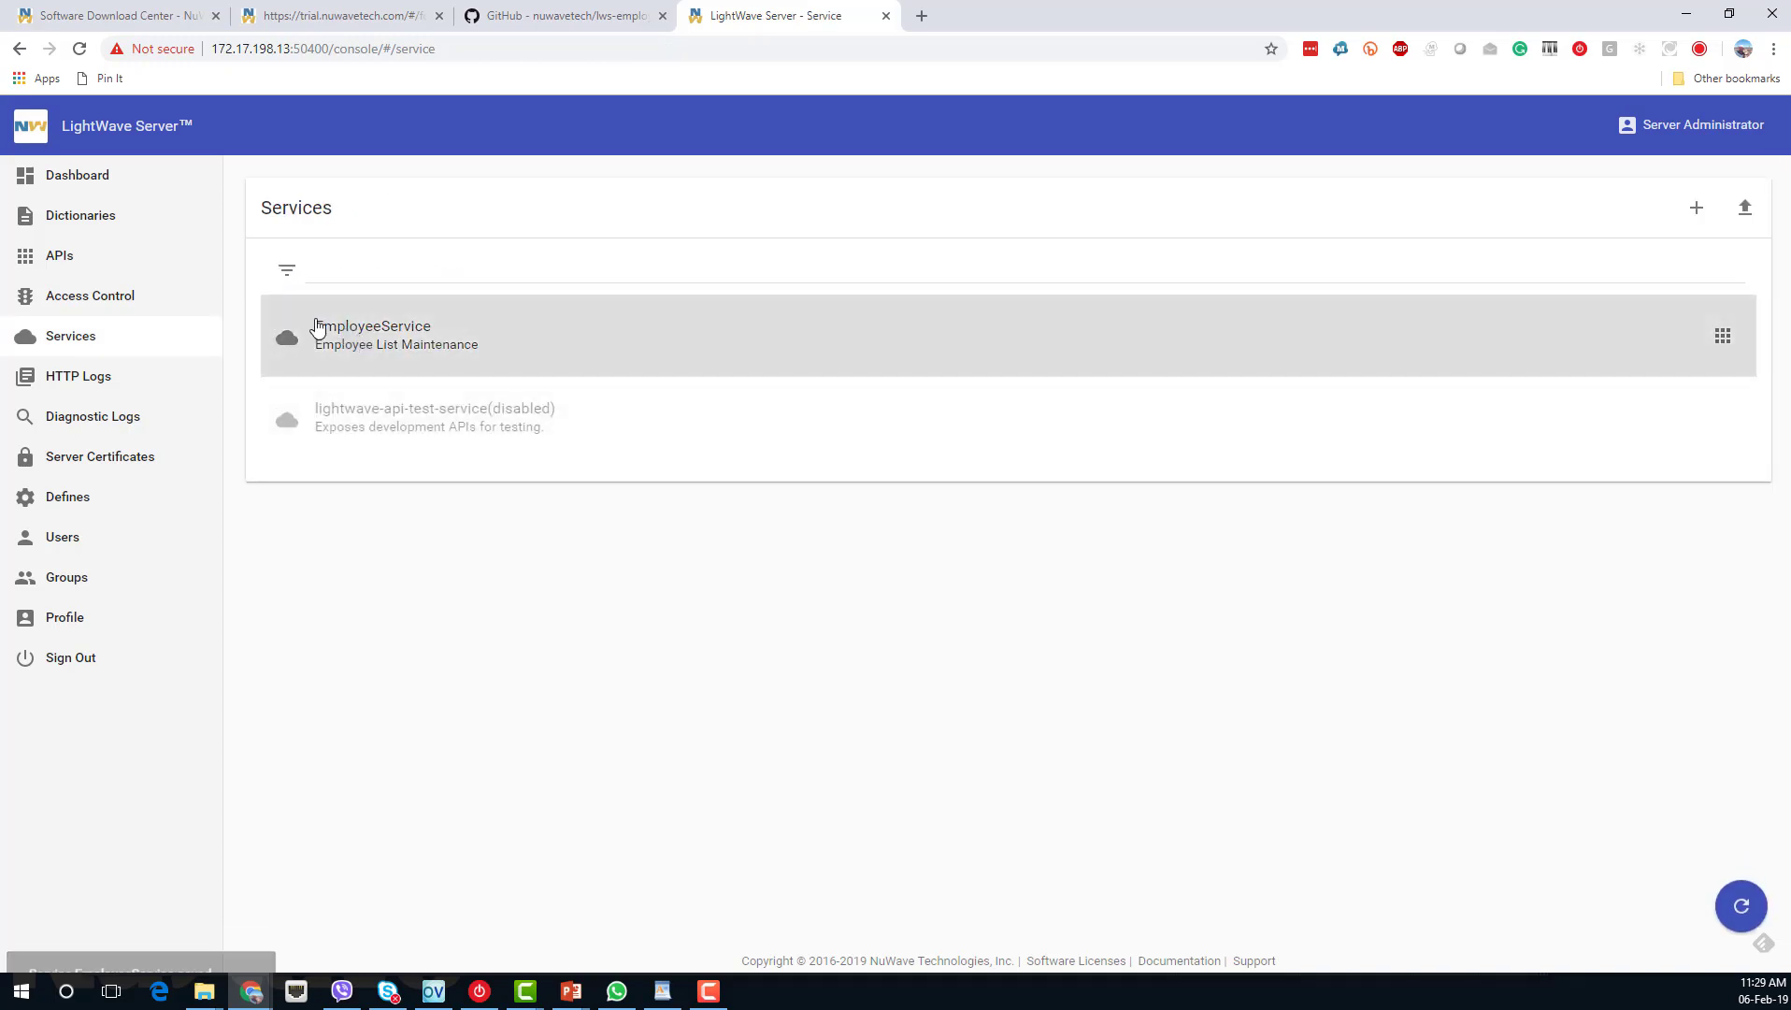
click(92, 186)
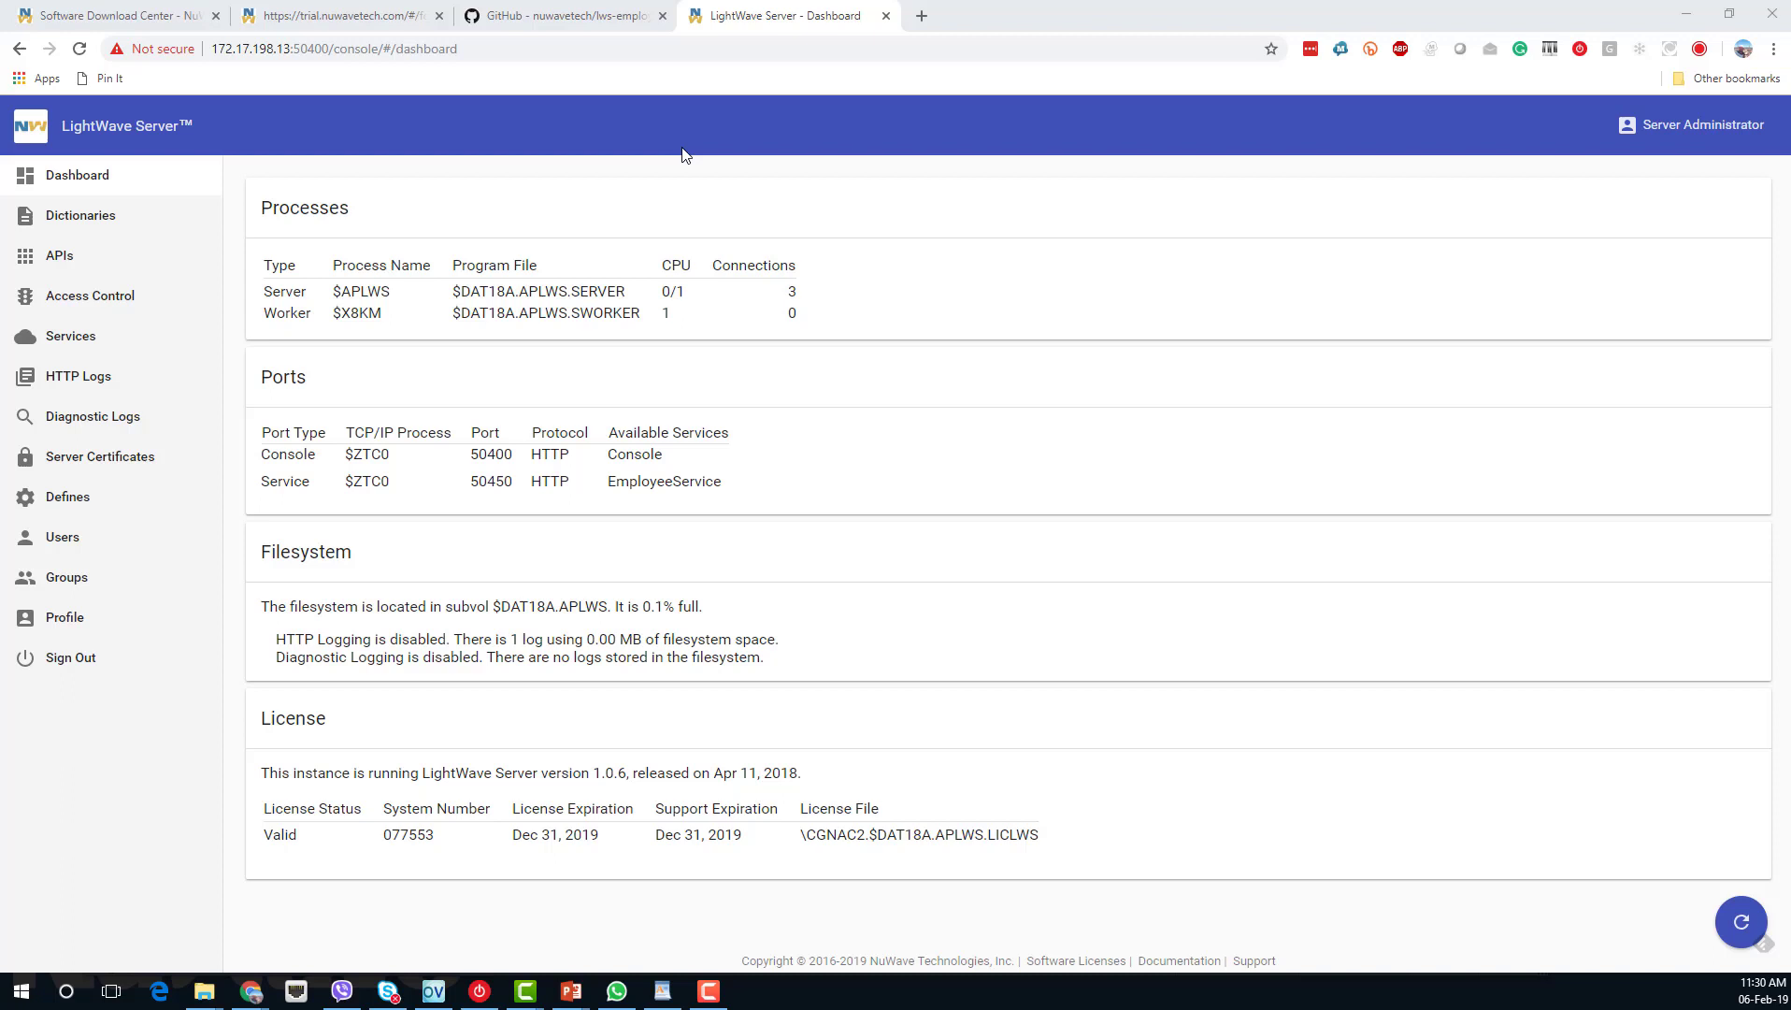
Read the build steps in lws-employee-crud-master's server README.md, then return to the terminal.
click(628, 149)
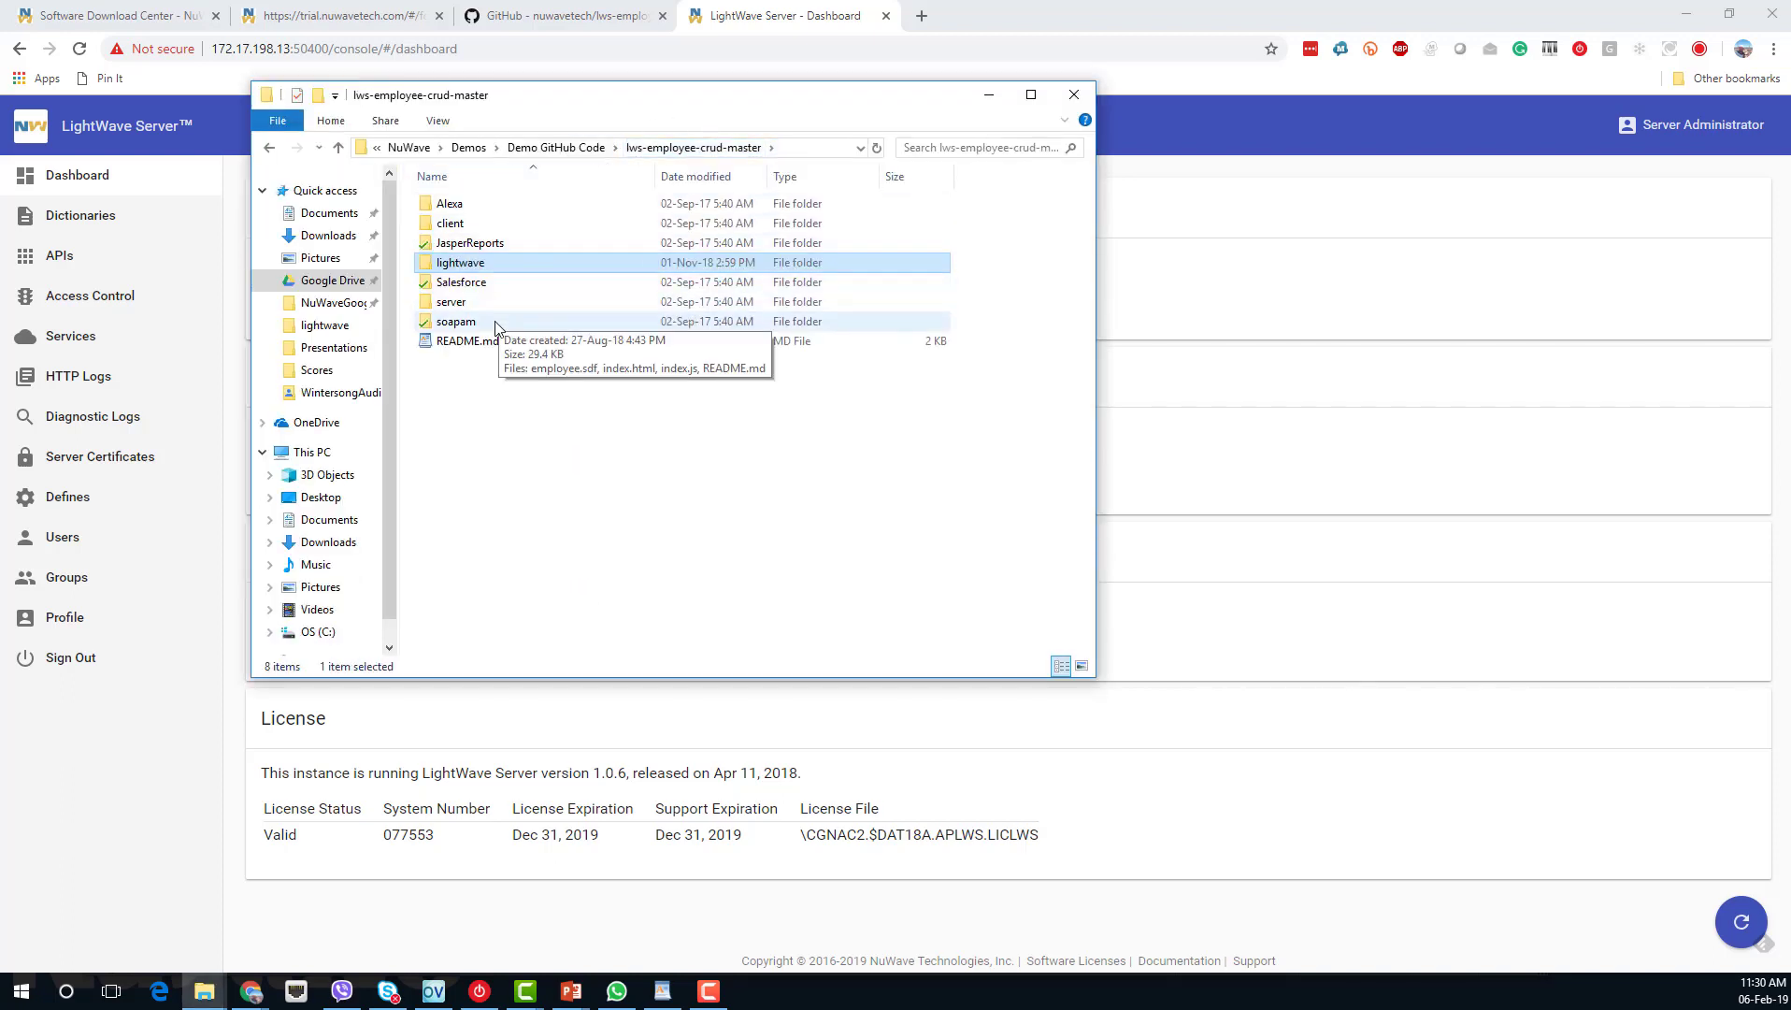
double_click(456, 302)
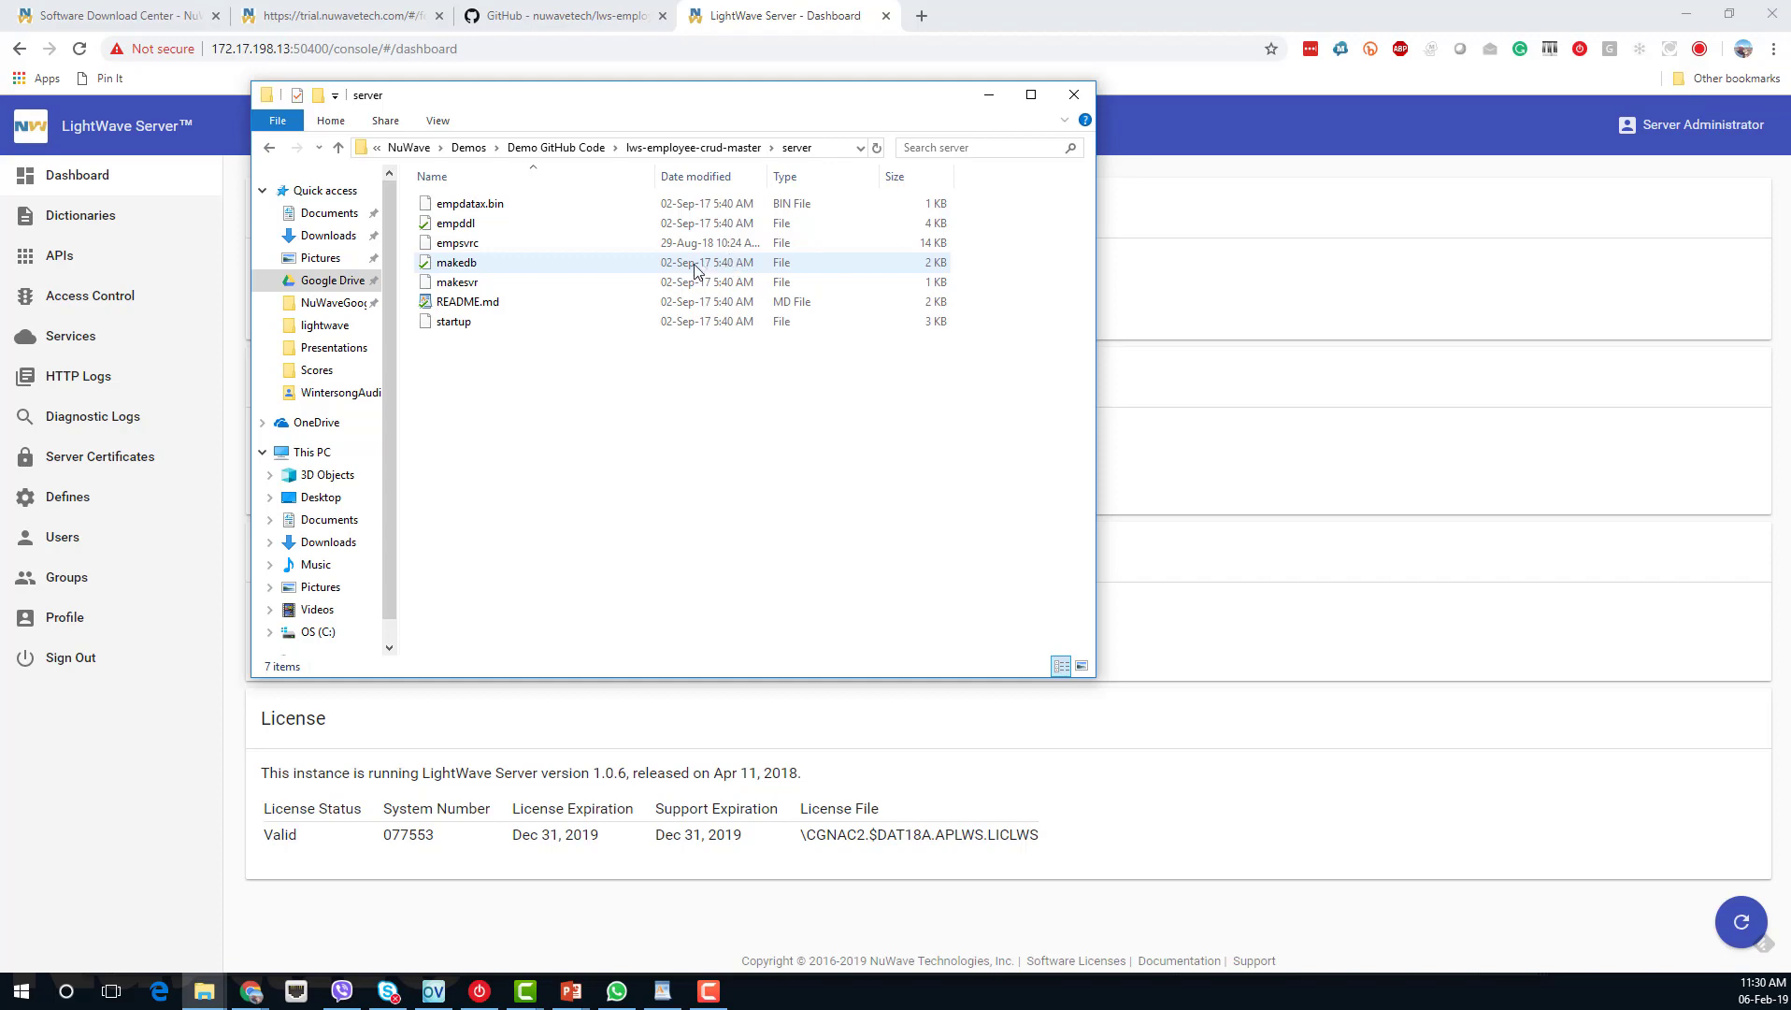
double_click(493, 309)
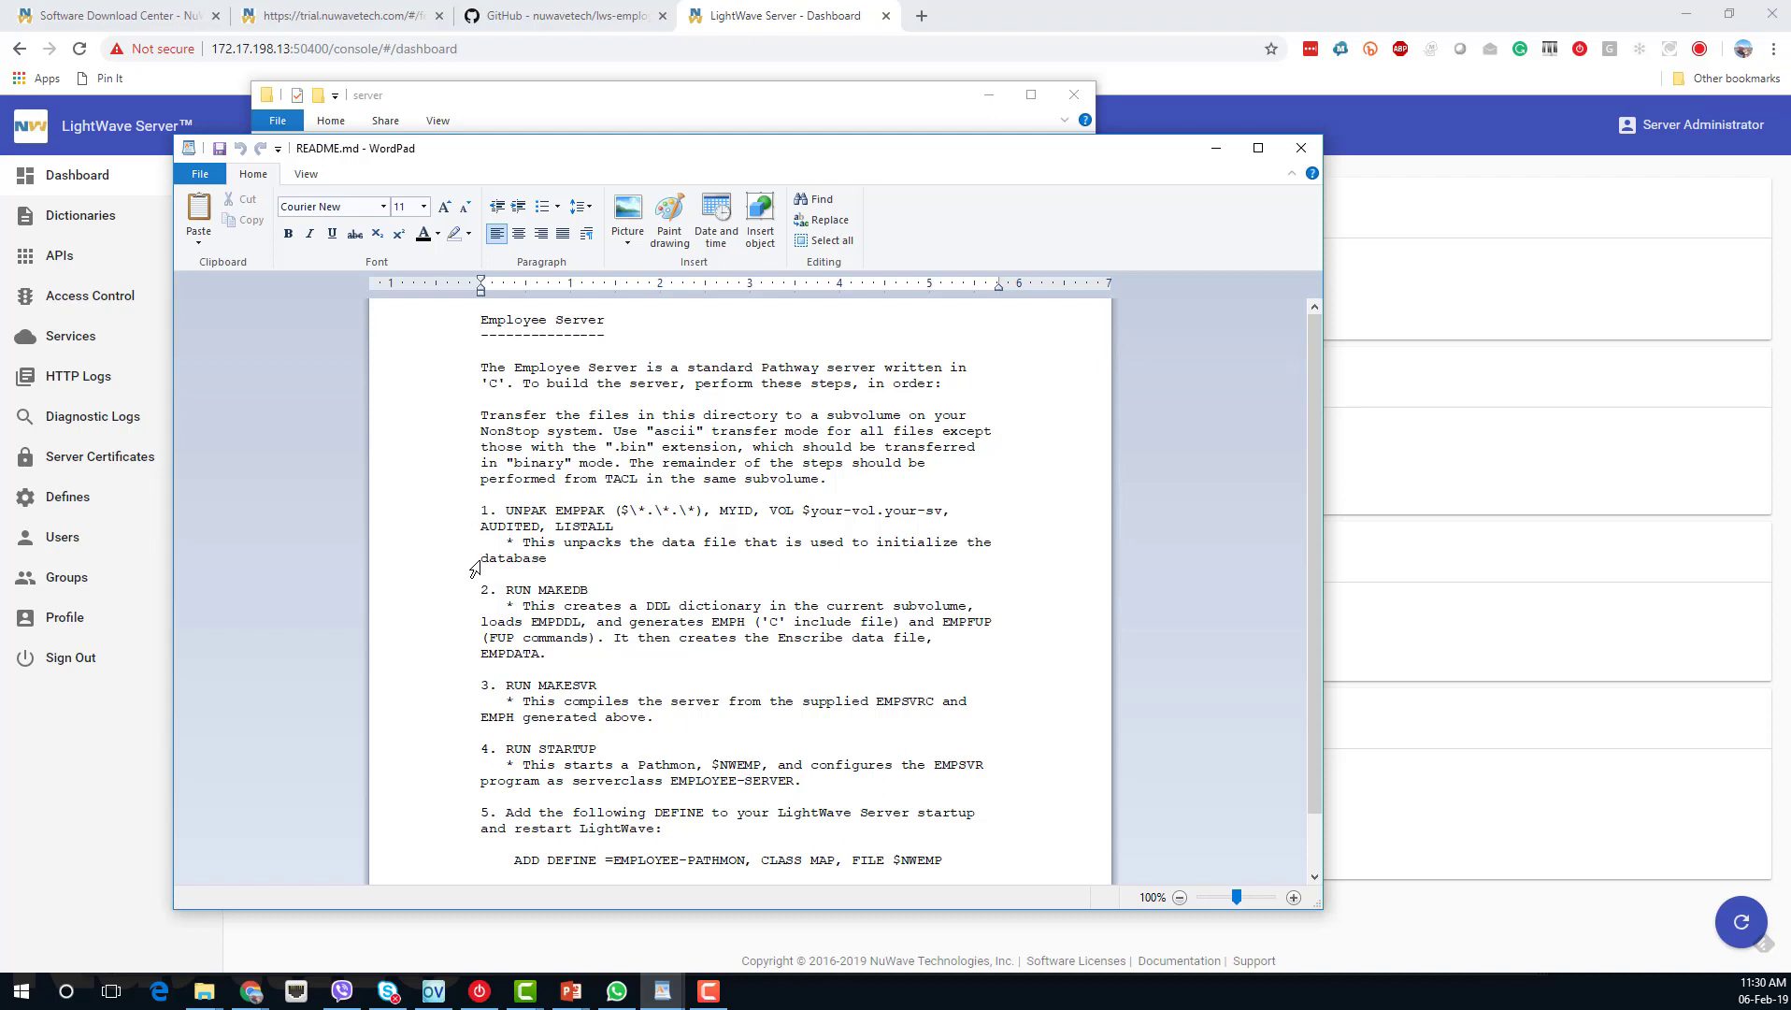
scroll(478, 565, down, 2)
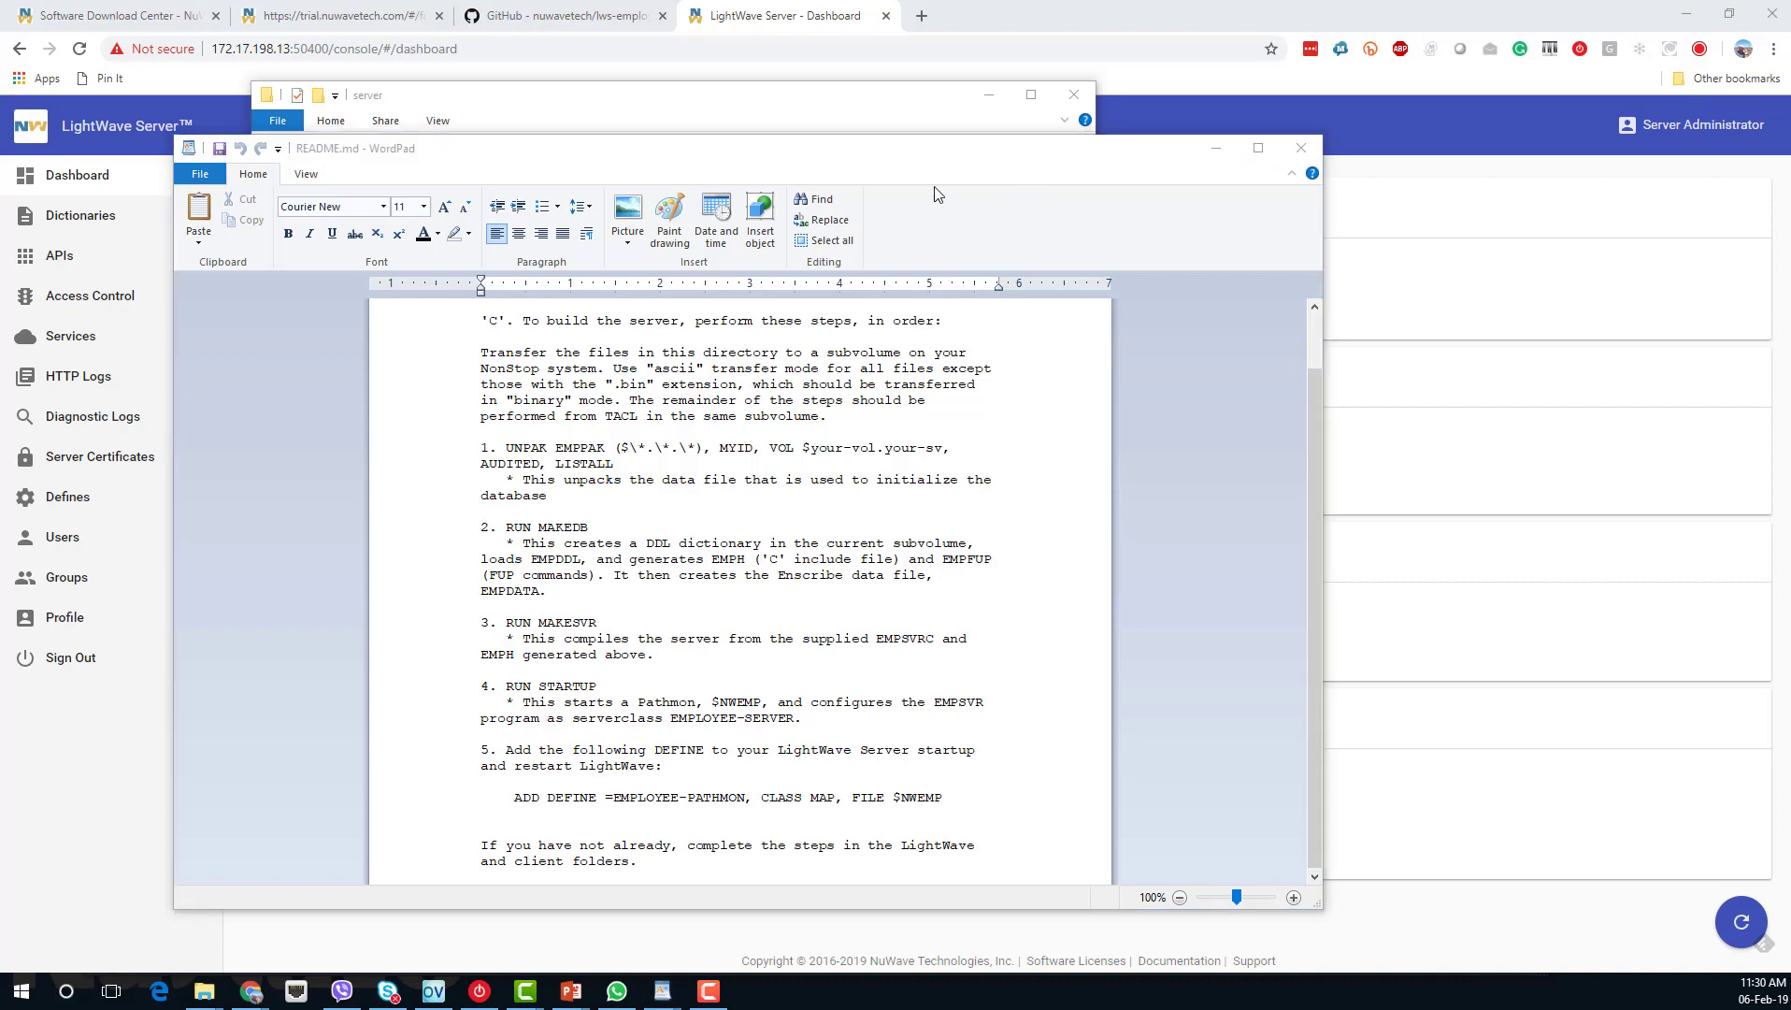
key(alt+Tab)
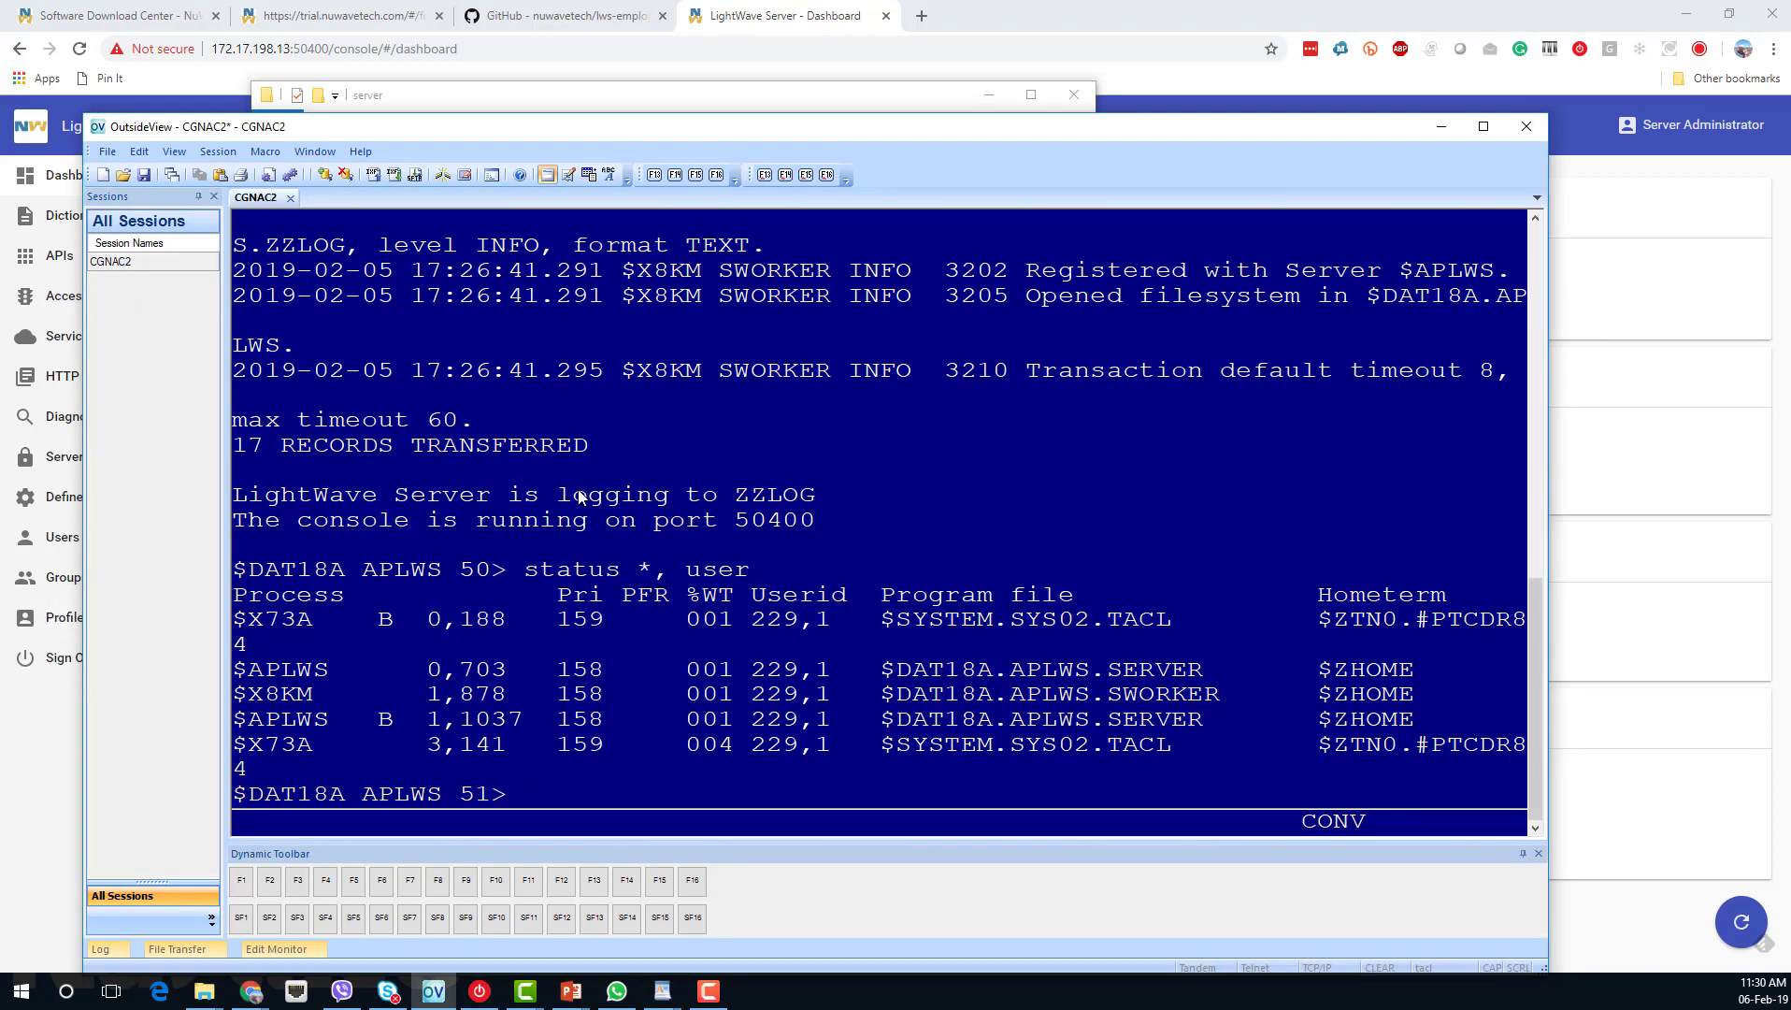
Switch to subvolume APEMP, list its files with fileinfo, and open STARTUP in TEDIT.
text(volume apemp)
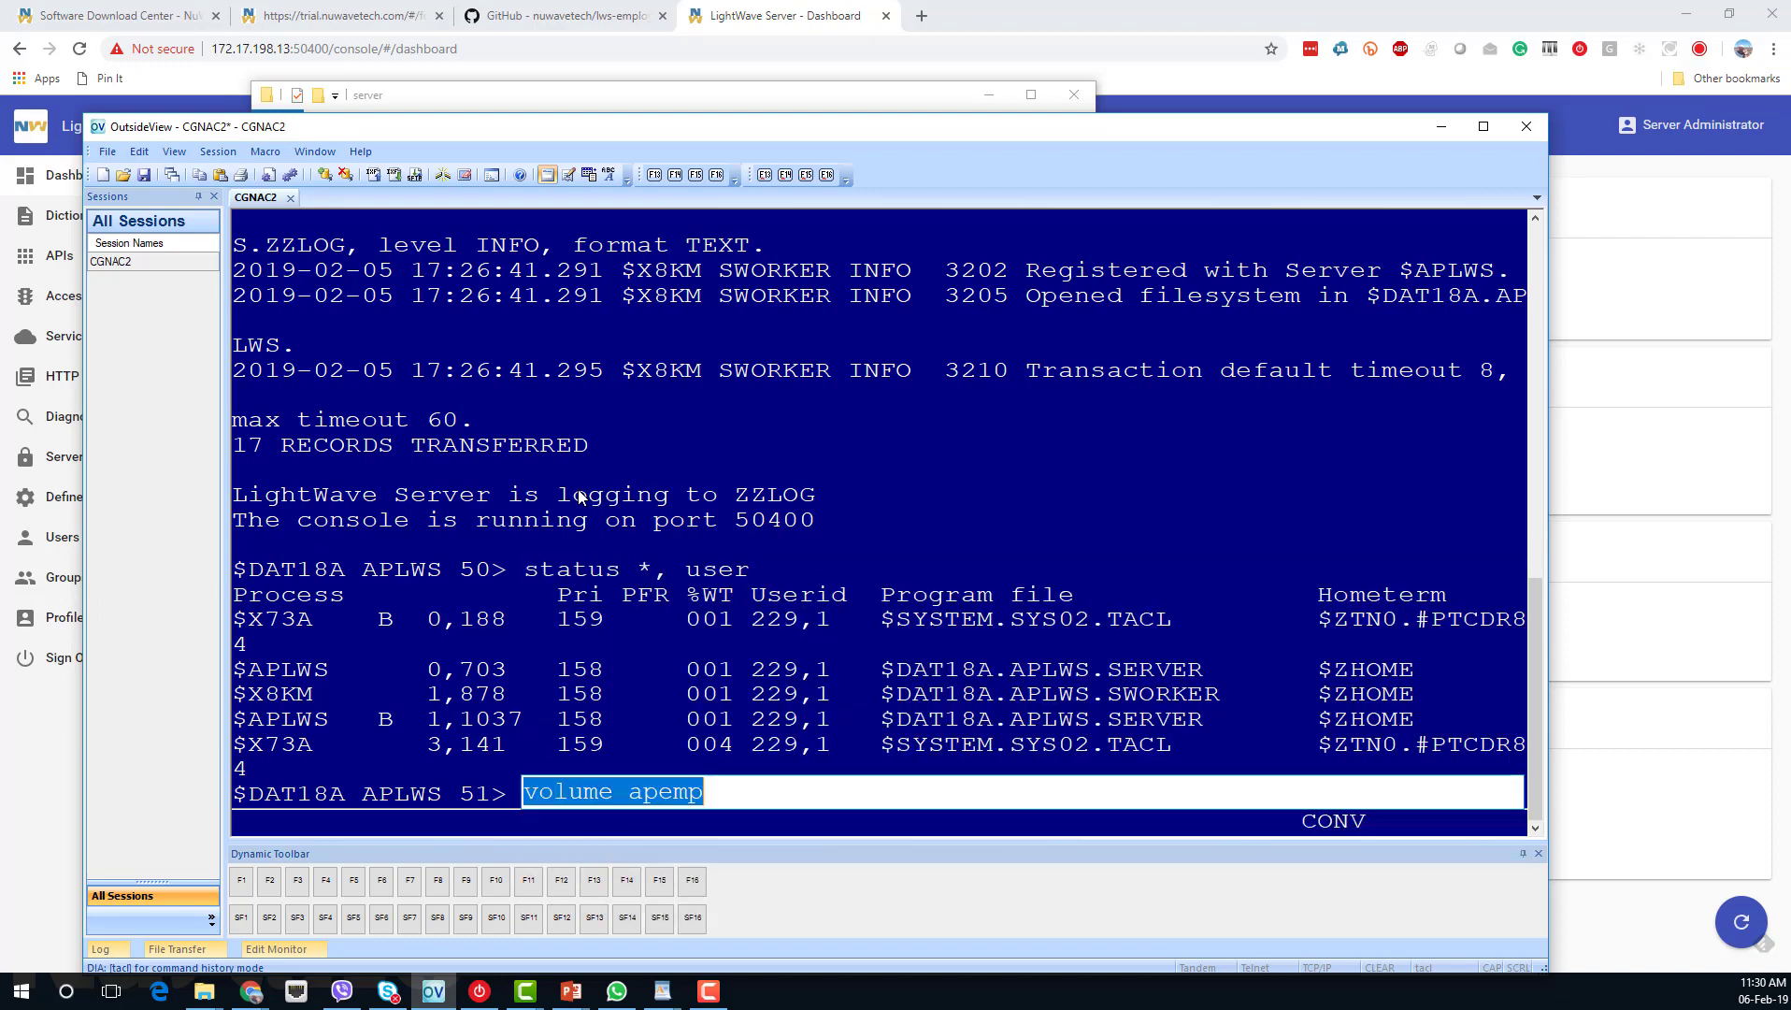
key(Return)
text(fileinfo)
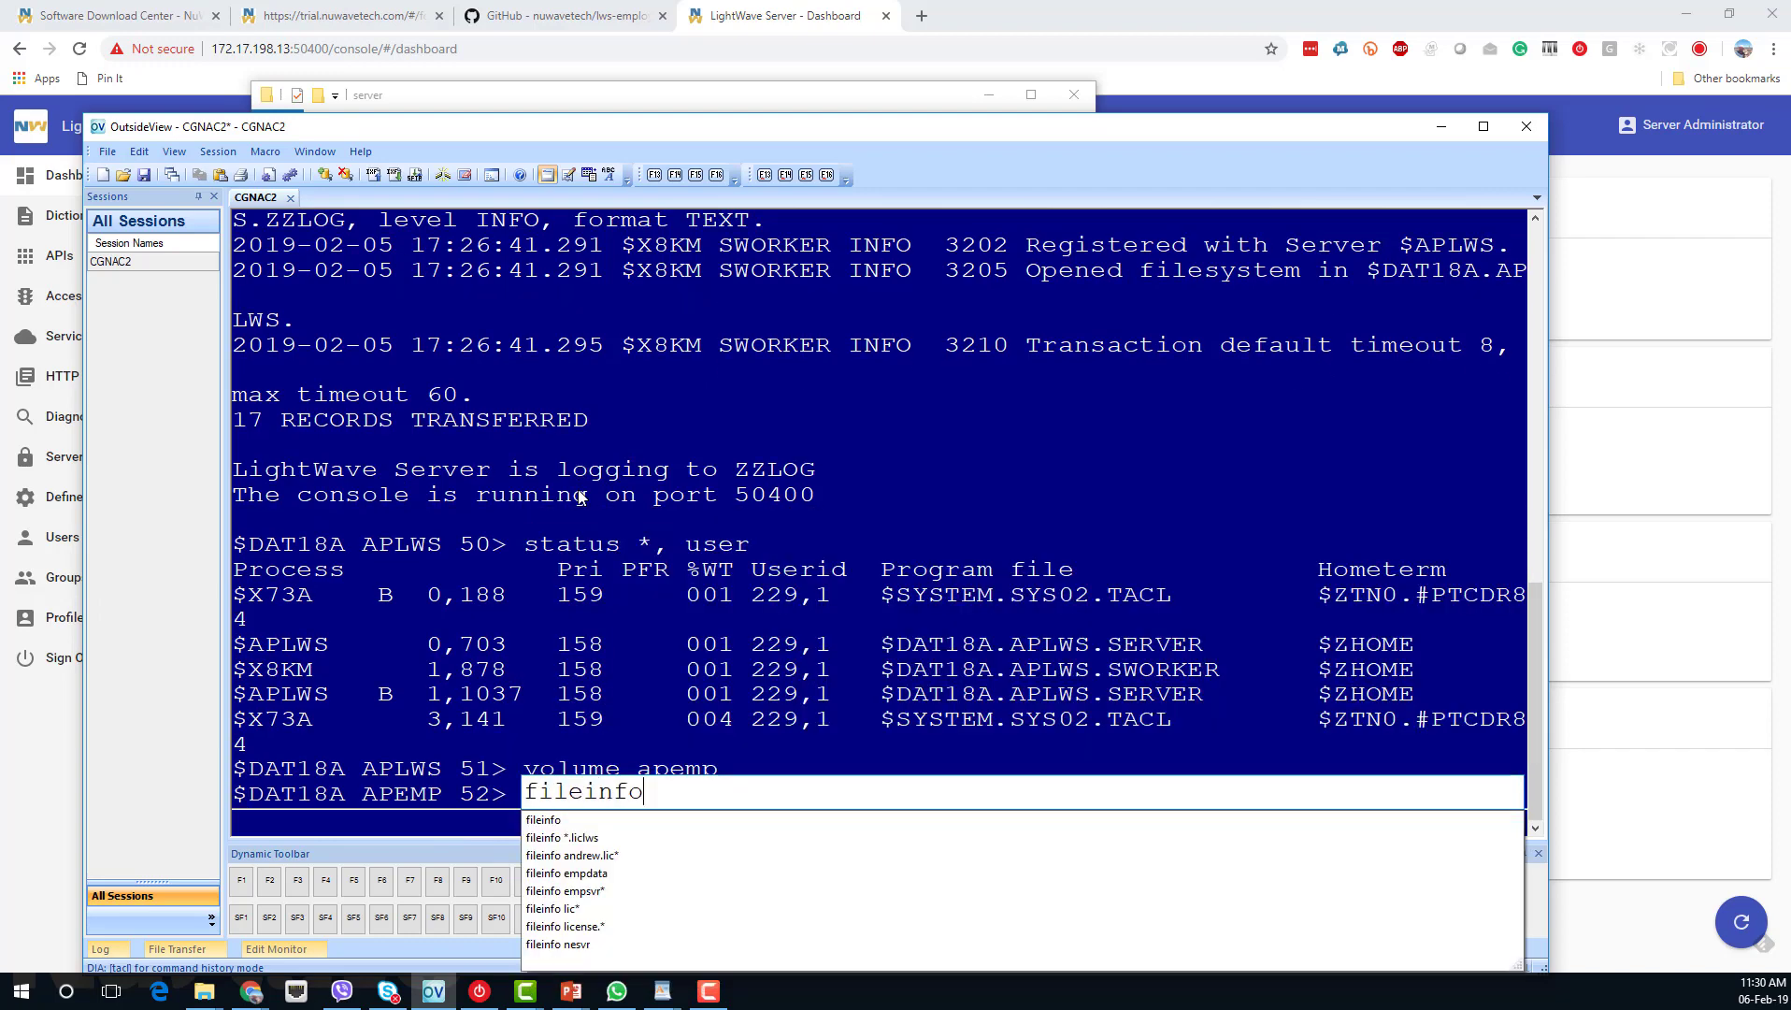
key(Return)
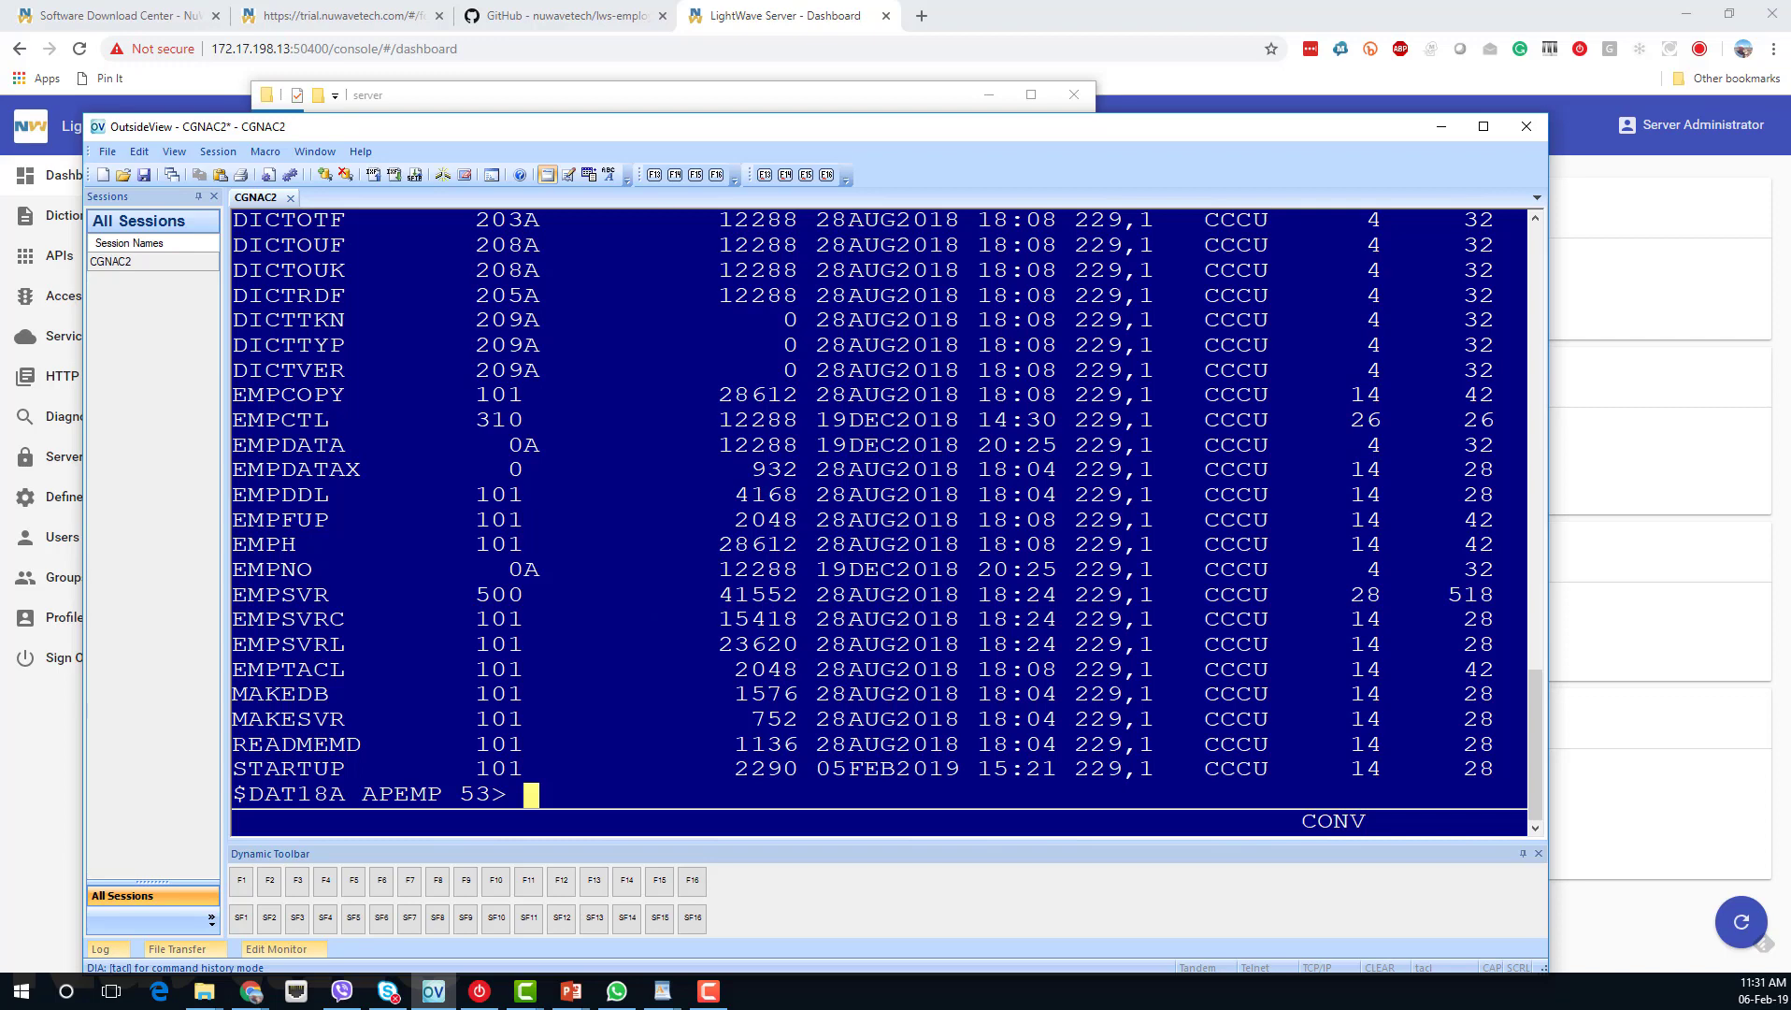
text(tedit startup)
key(Return)
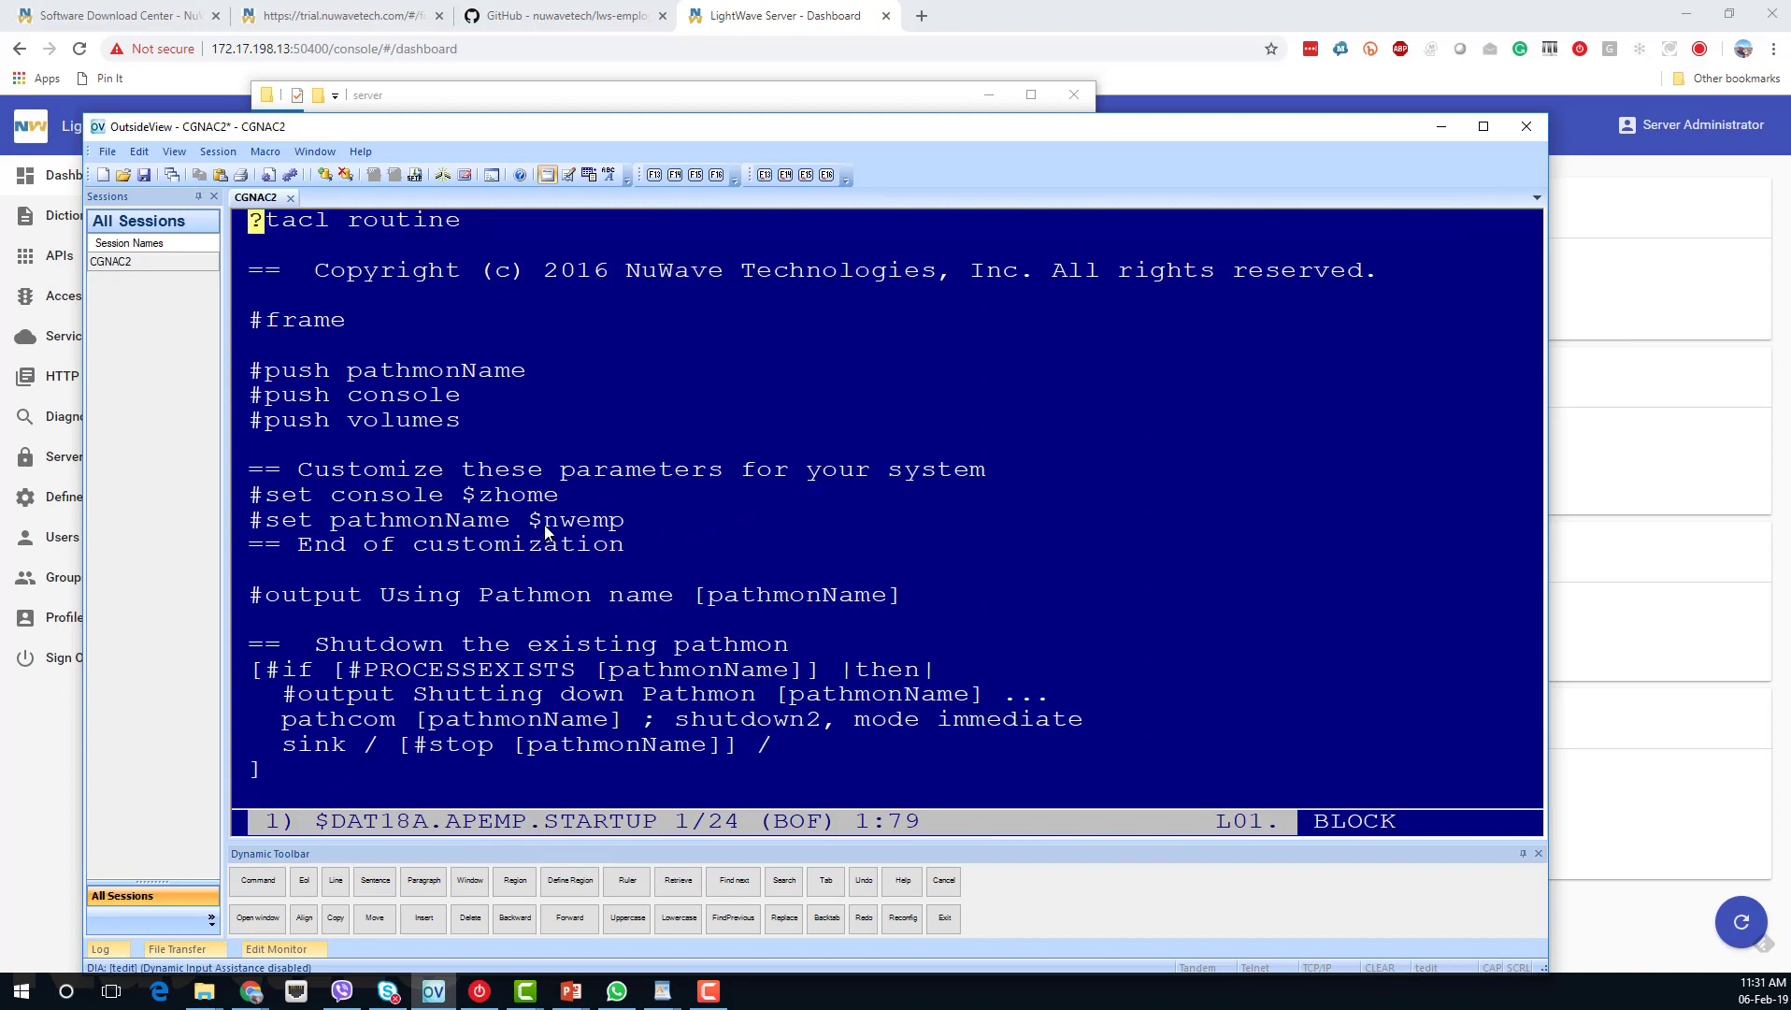
Change the STARTUP macro's pathmon name from $nwemp to $APemp.
key(Down)
key(Down)
key(Down)
key(Down)
key(Down)
key(Down)
key(Down)
key(Down)
key(Down)
key(Down)
key(Down)
key(Right)
key(Right)
key(Right)
key(Right)
key(Right)
key(Right)
key(Right)
key(Right)
key(Right)
key(Right)
key(Right)
key(Right)
key(Right)
key(Right)
key(Right)
key(Right)
key(Down)
key(Right)
key(Right)
text(AP)
key(Return)
key(Page_Down)
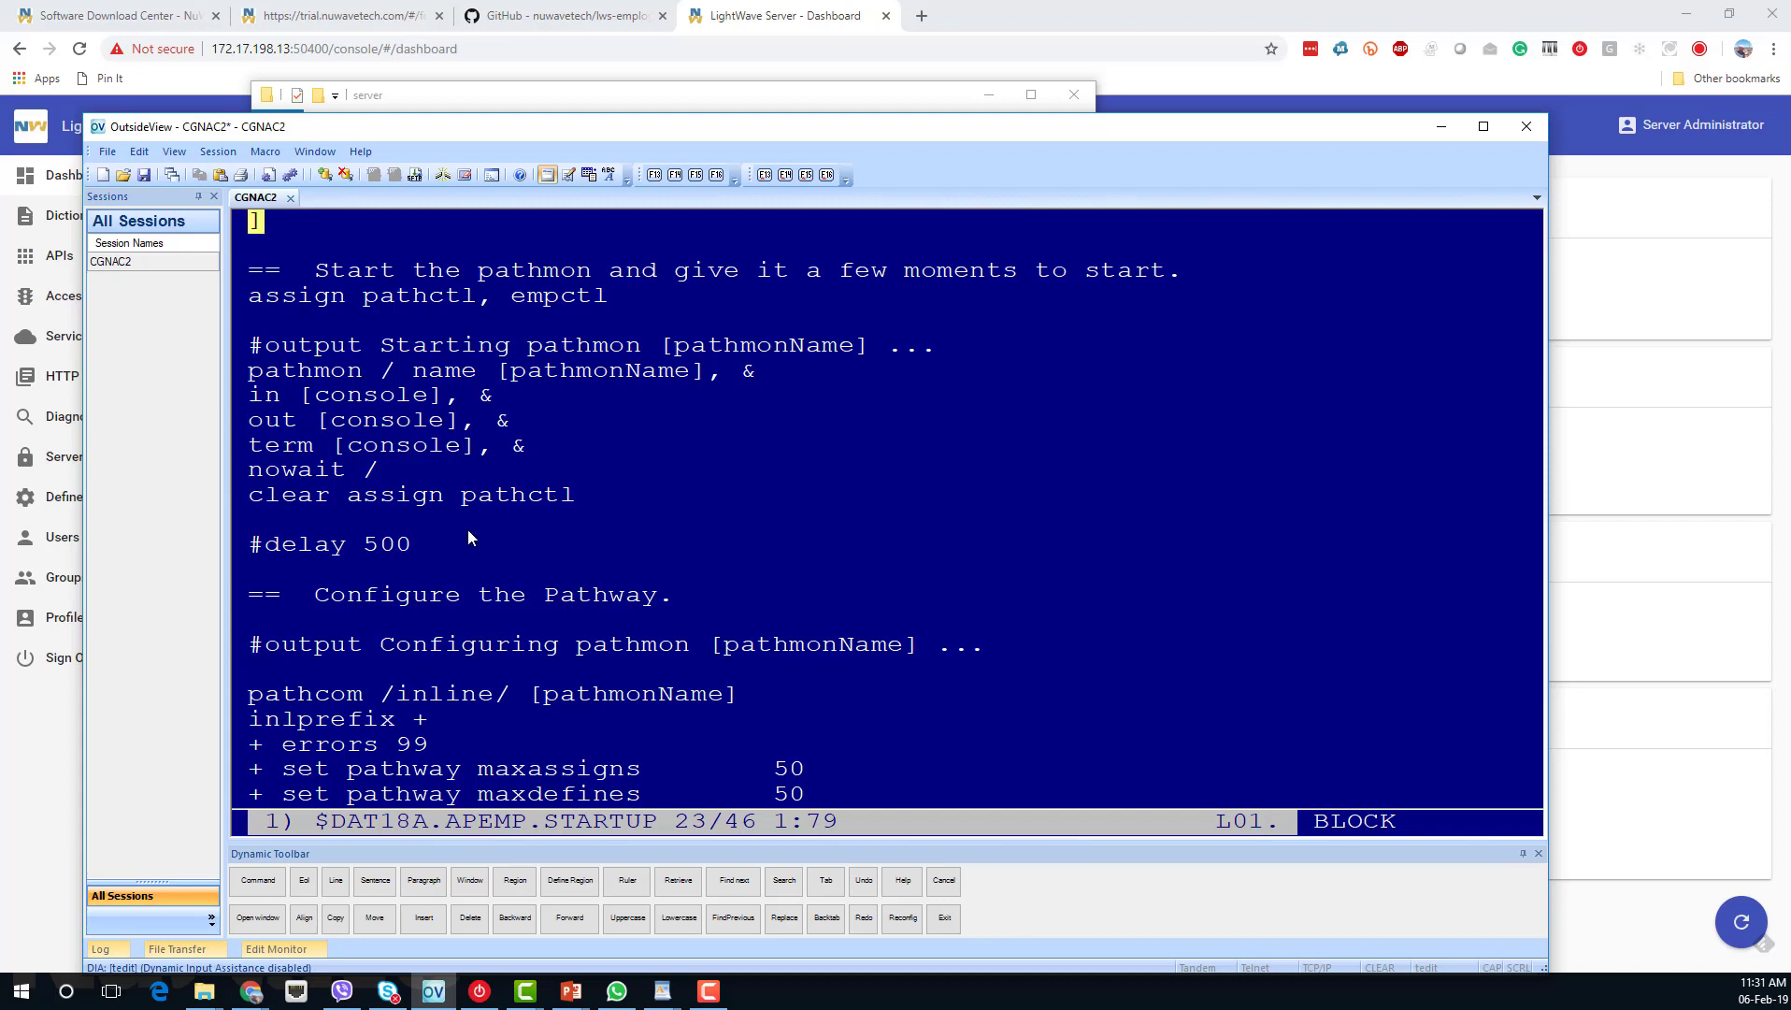
Exit TEDIT with the exit command, confirming with Y.
key(F1)
text(exit)
key(Return)
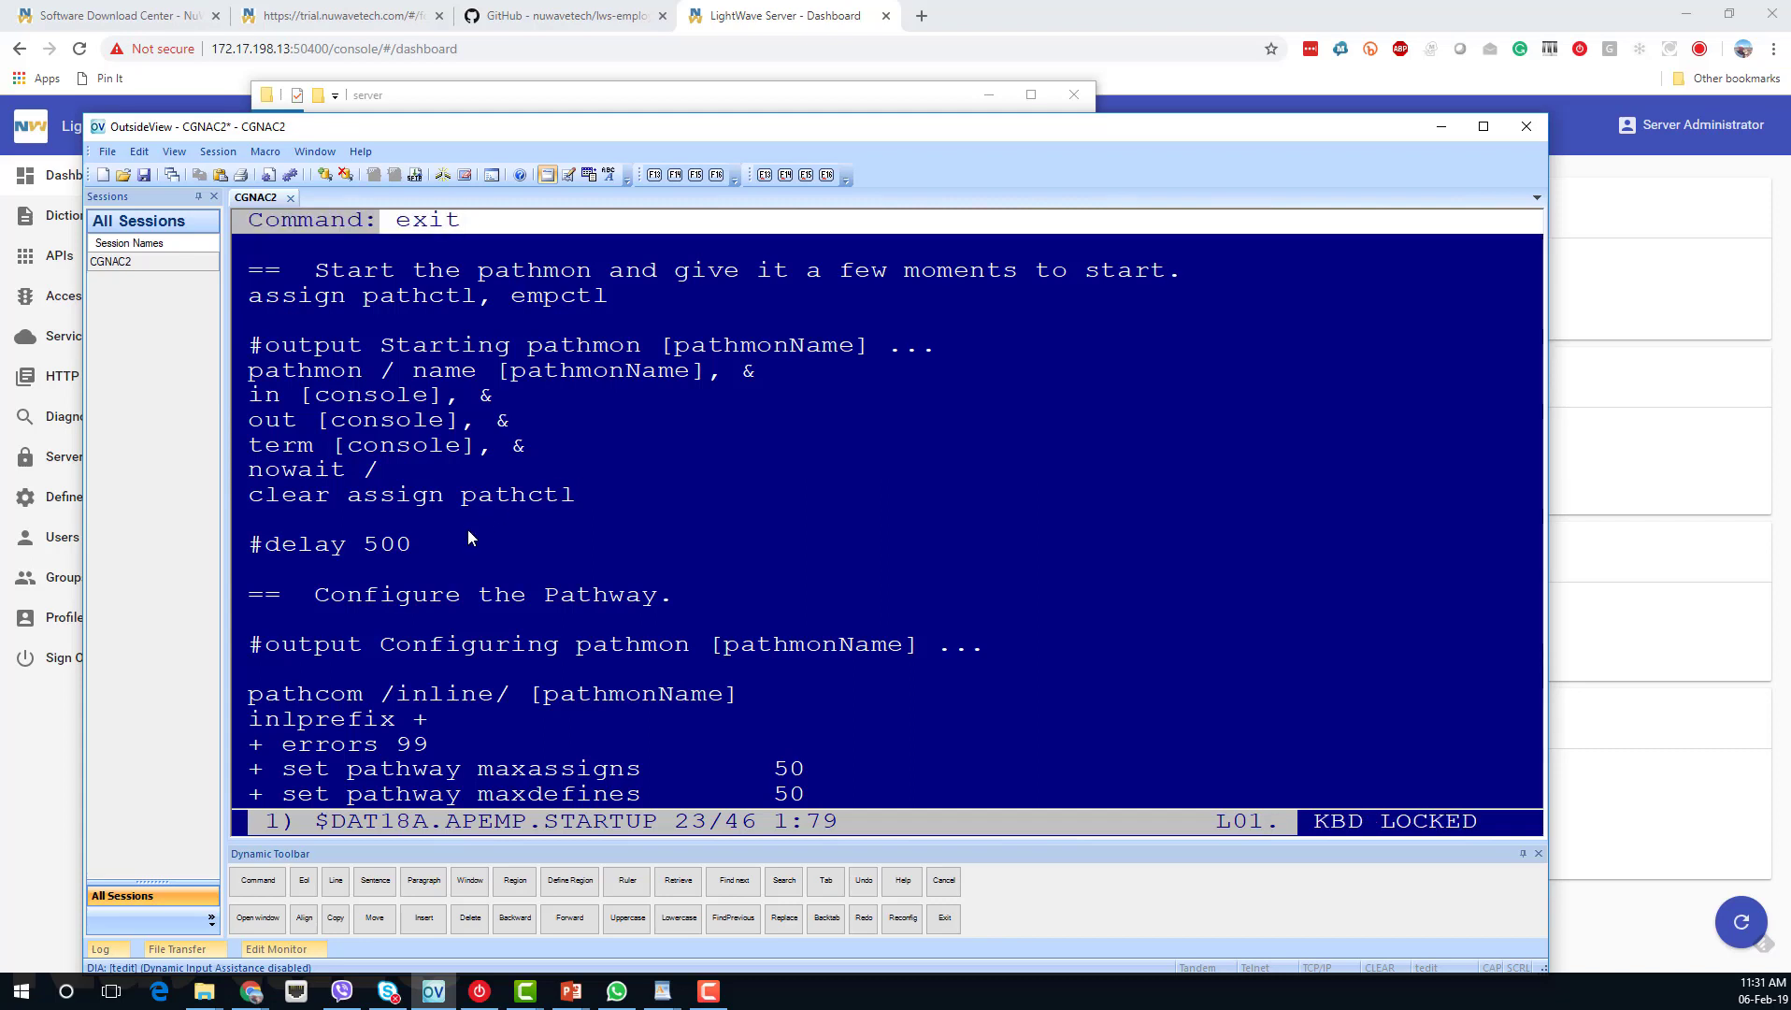
text(y)
key(Return)
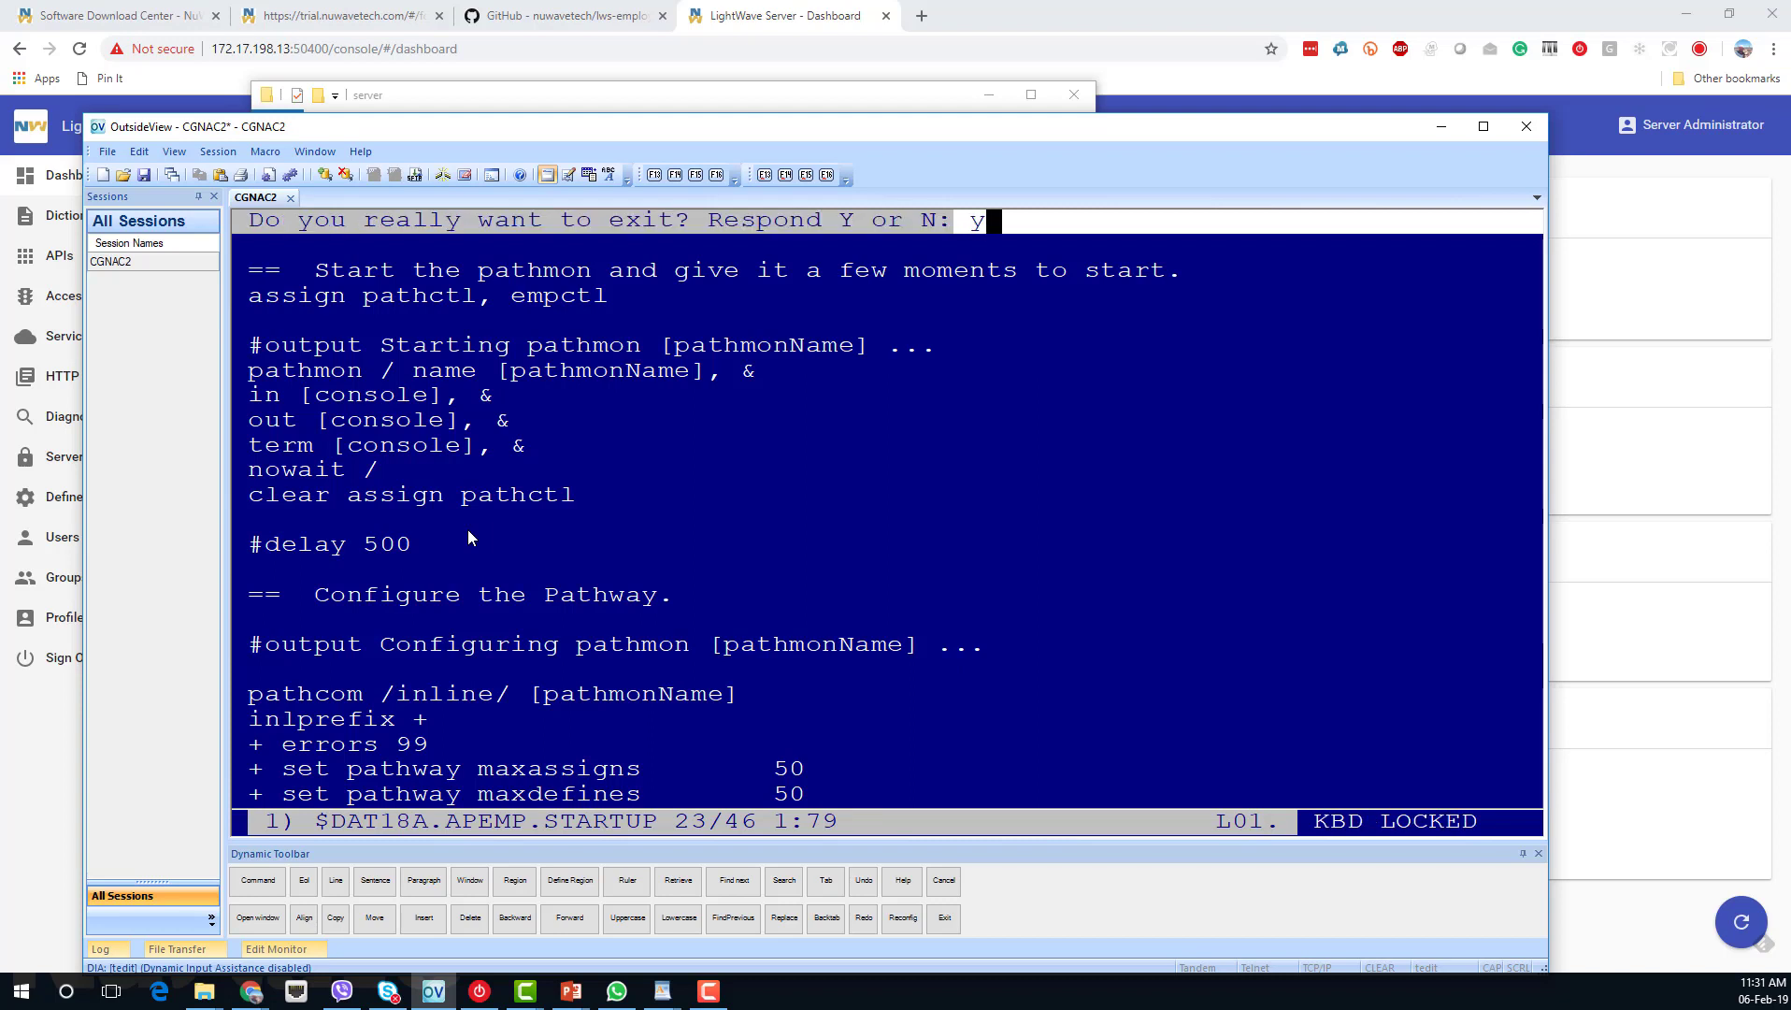
Run the STARTUP macro to start pathmon $APemp and the EMPLOYEE-SERVER serverclass.
text(run startup)
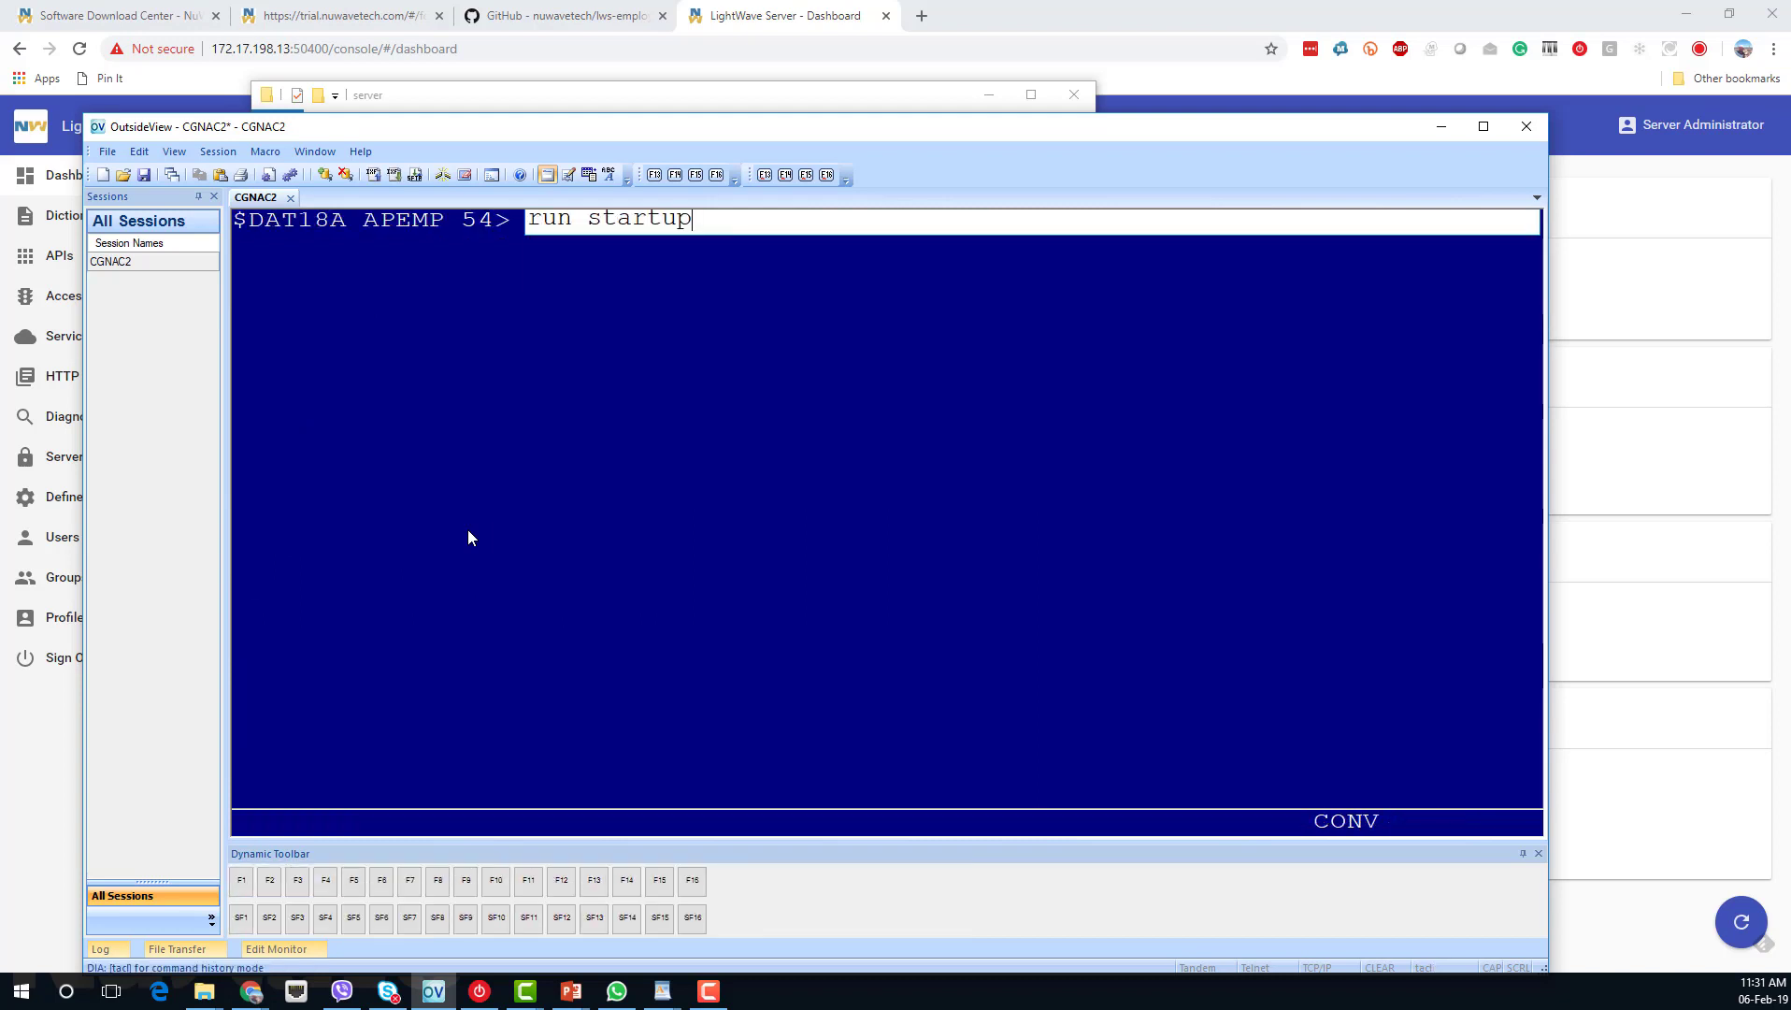
key(Return)
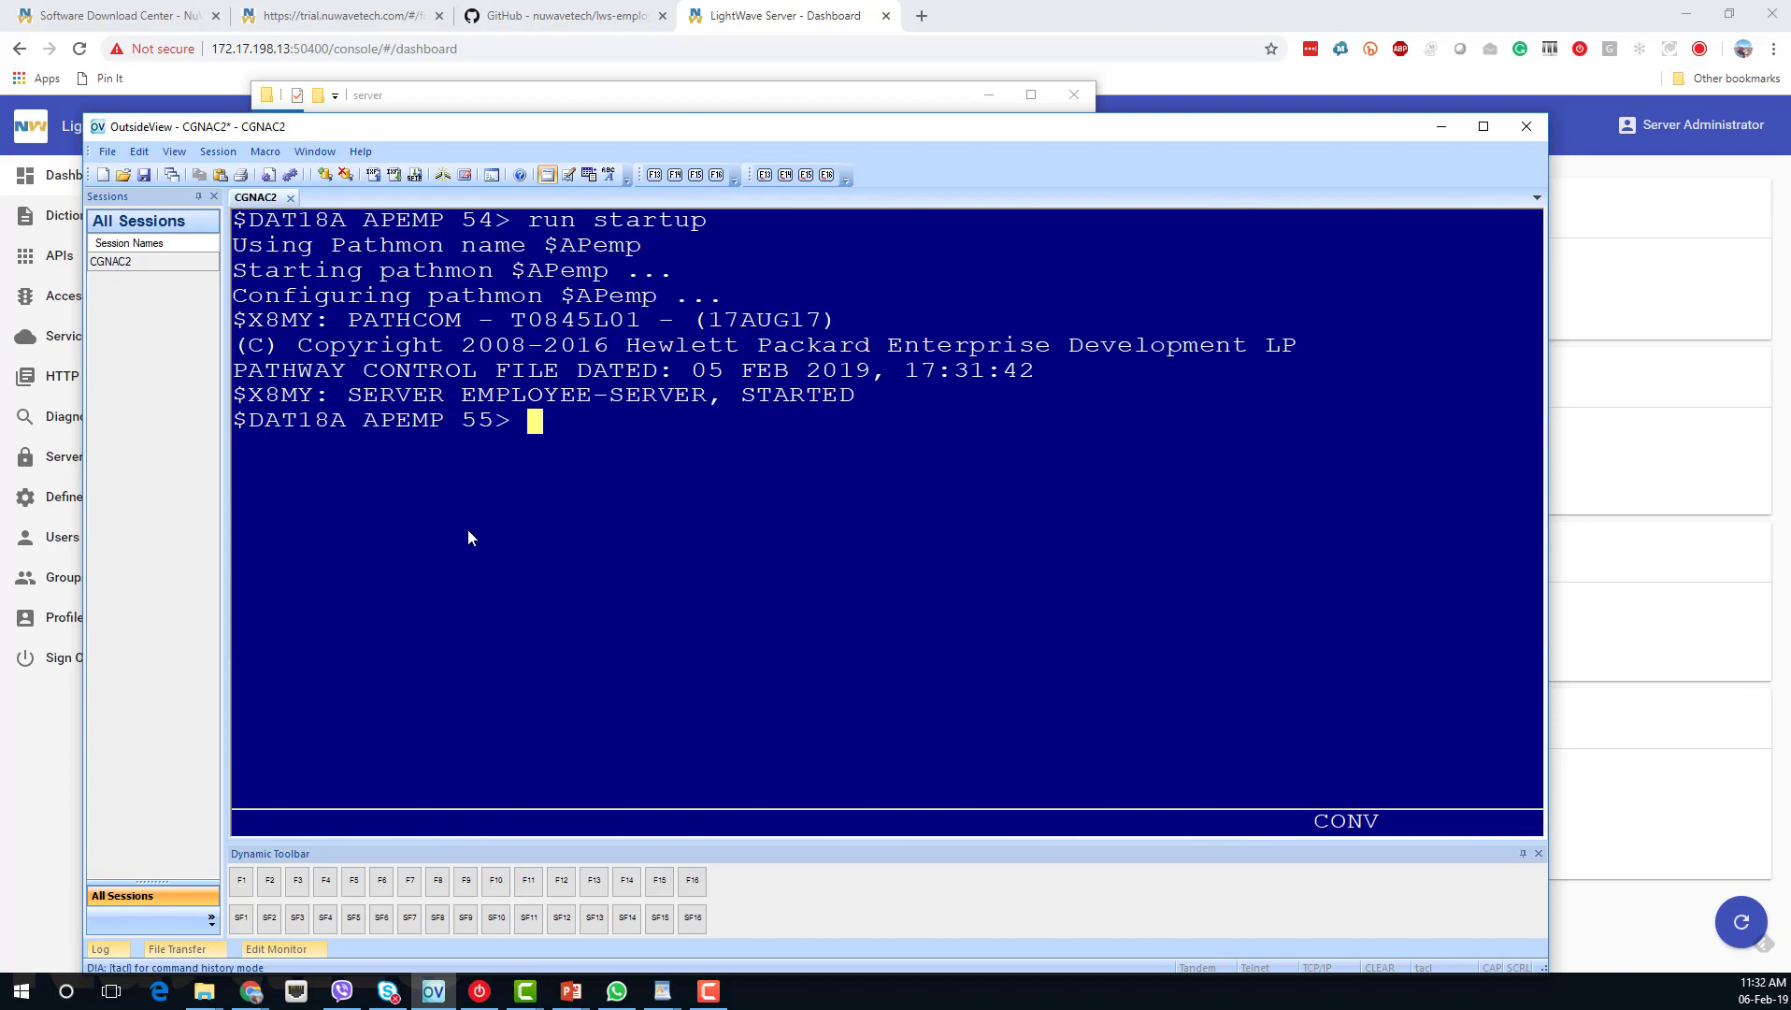
text(volume ap)
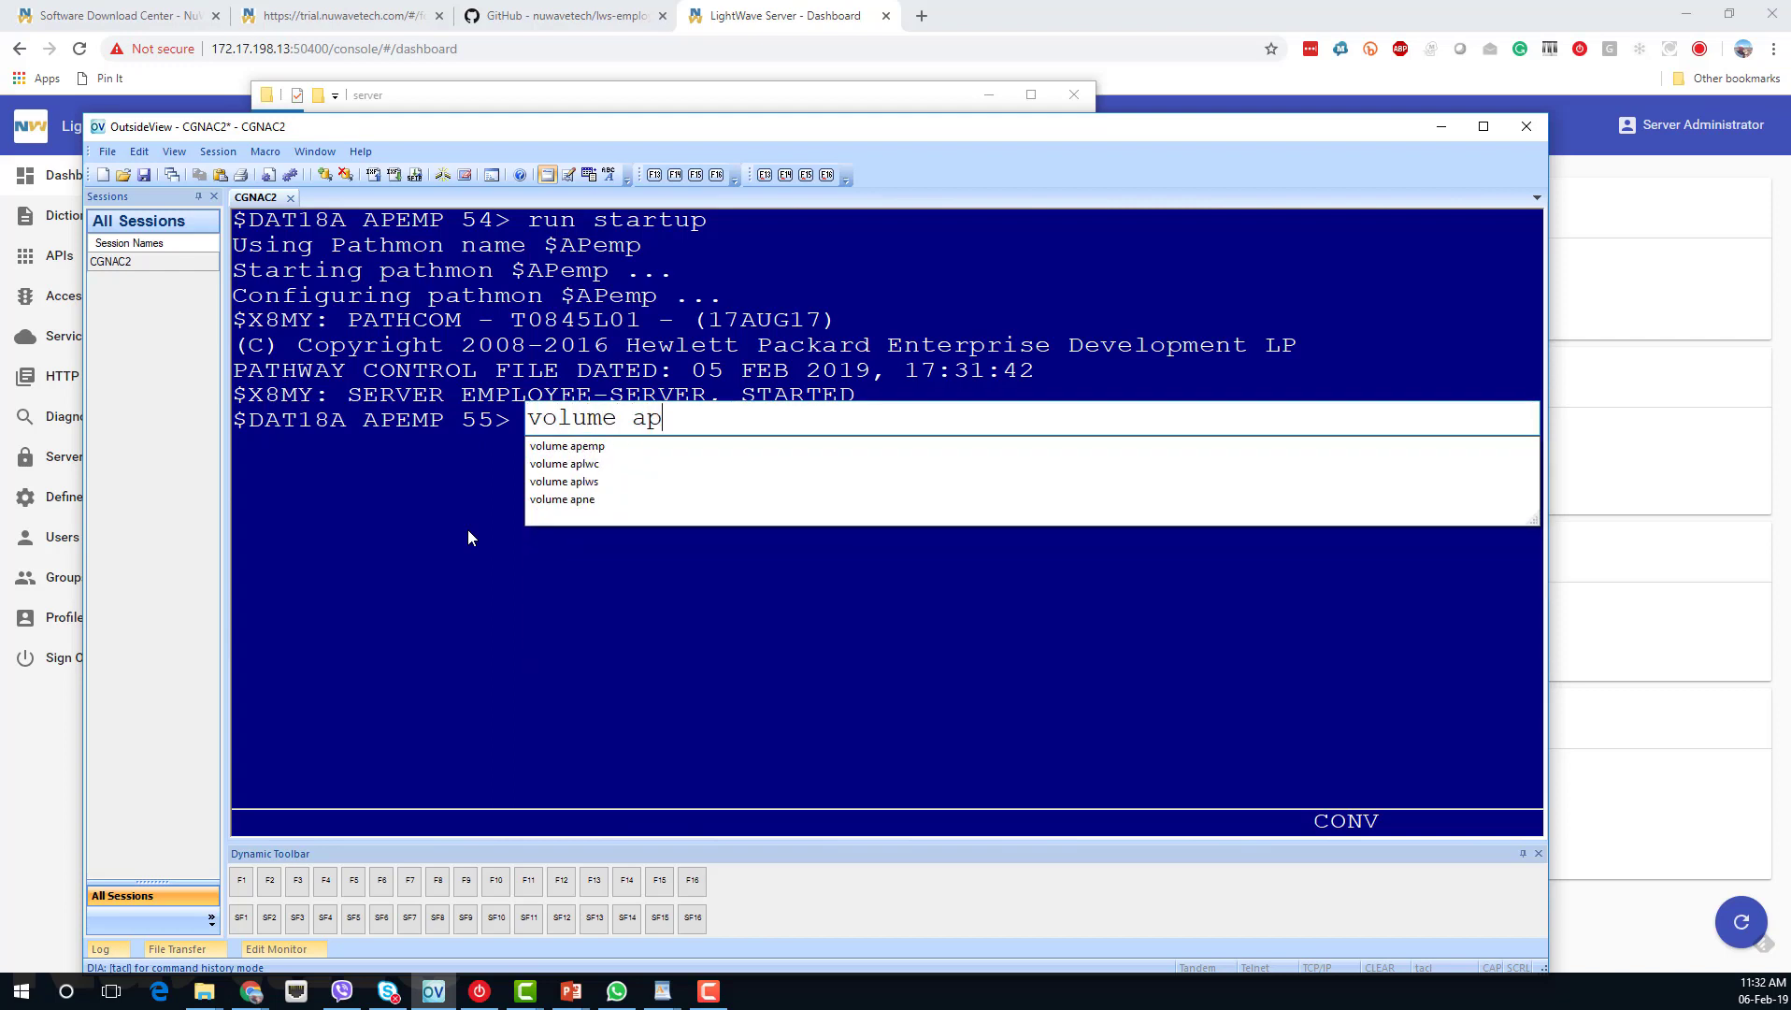
text(lws)
Switch to subvolume APLWS, stop the $aplws server, and open its STARTUP macro in TEDIT.
key(Return)
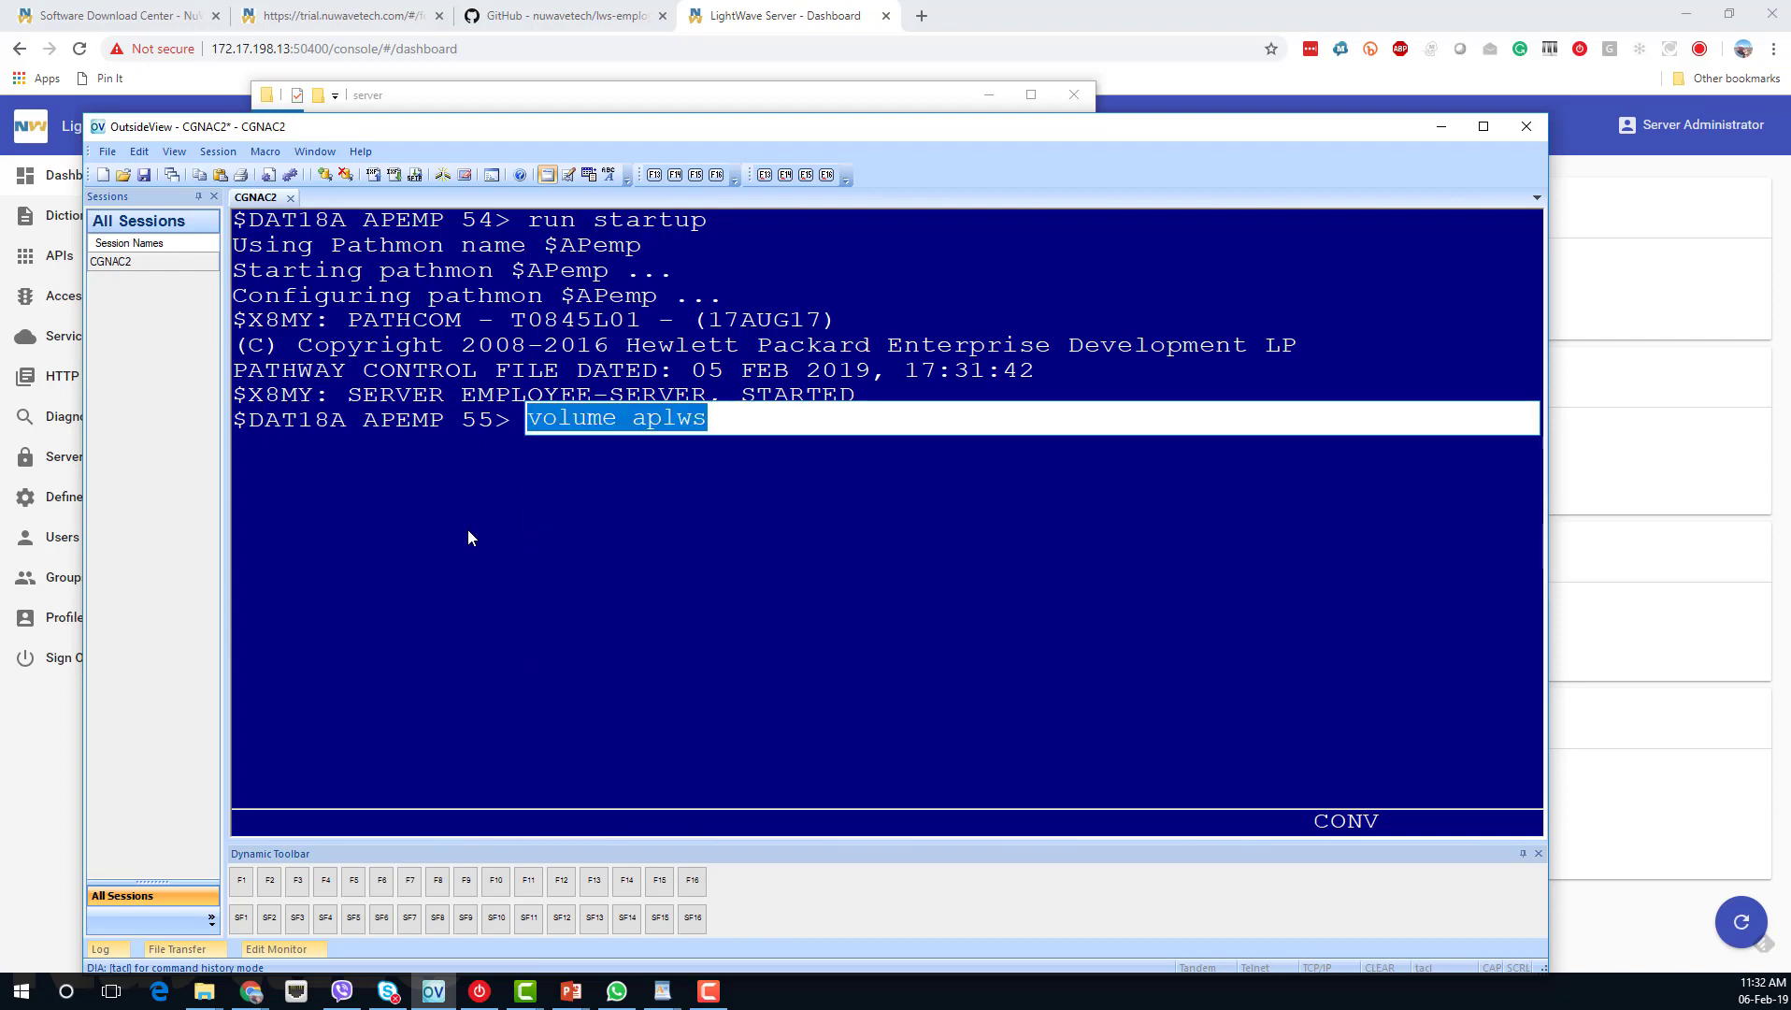
text(stop )
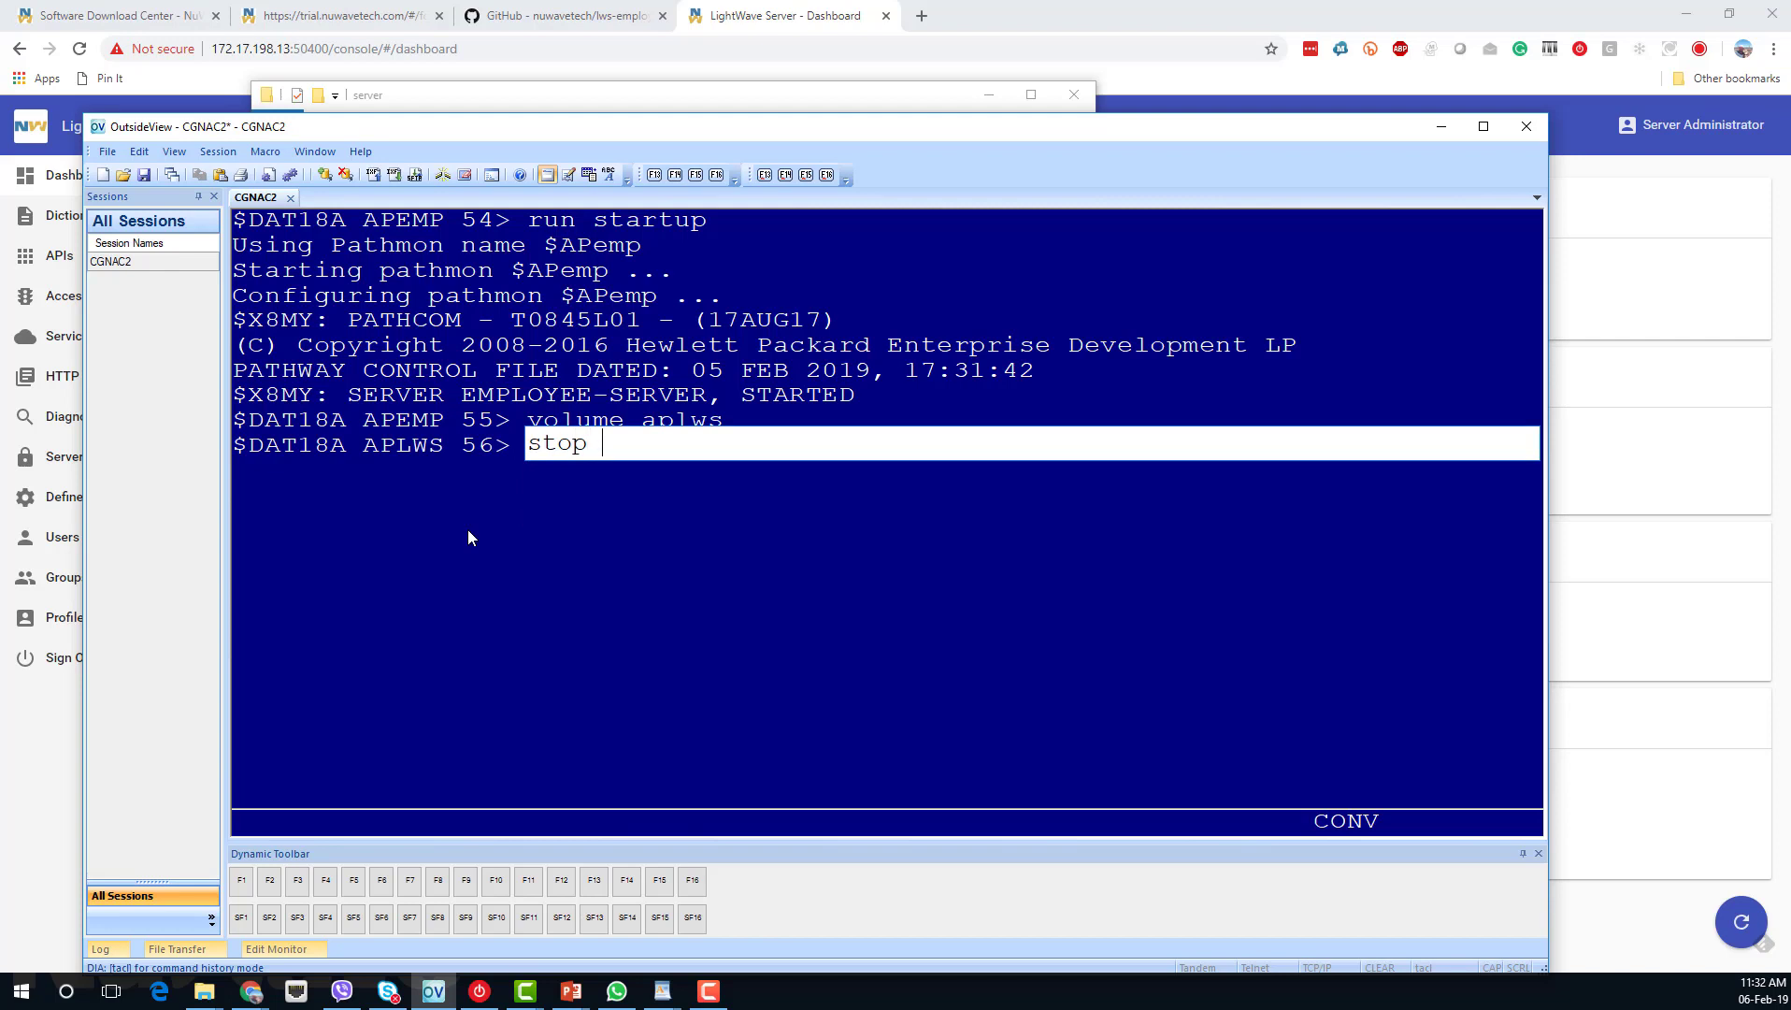
text($aplws)
key(Return)
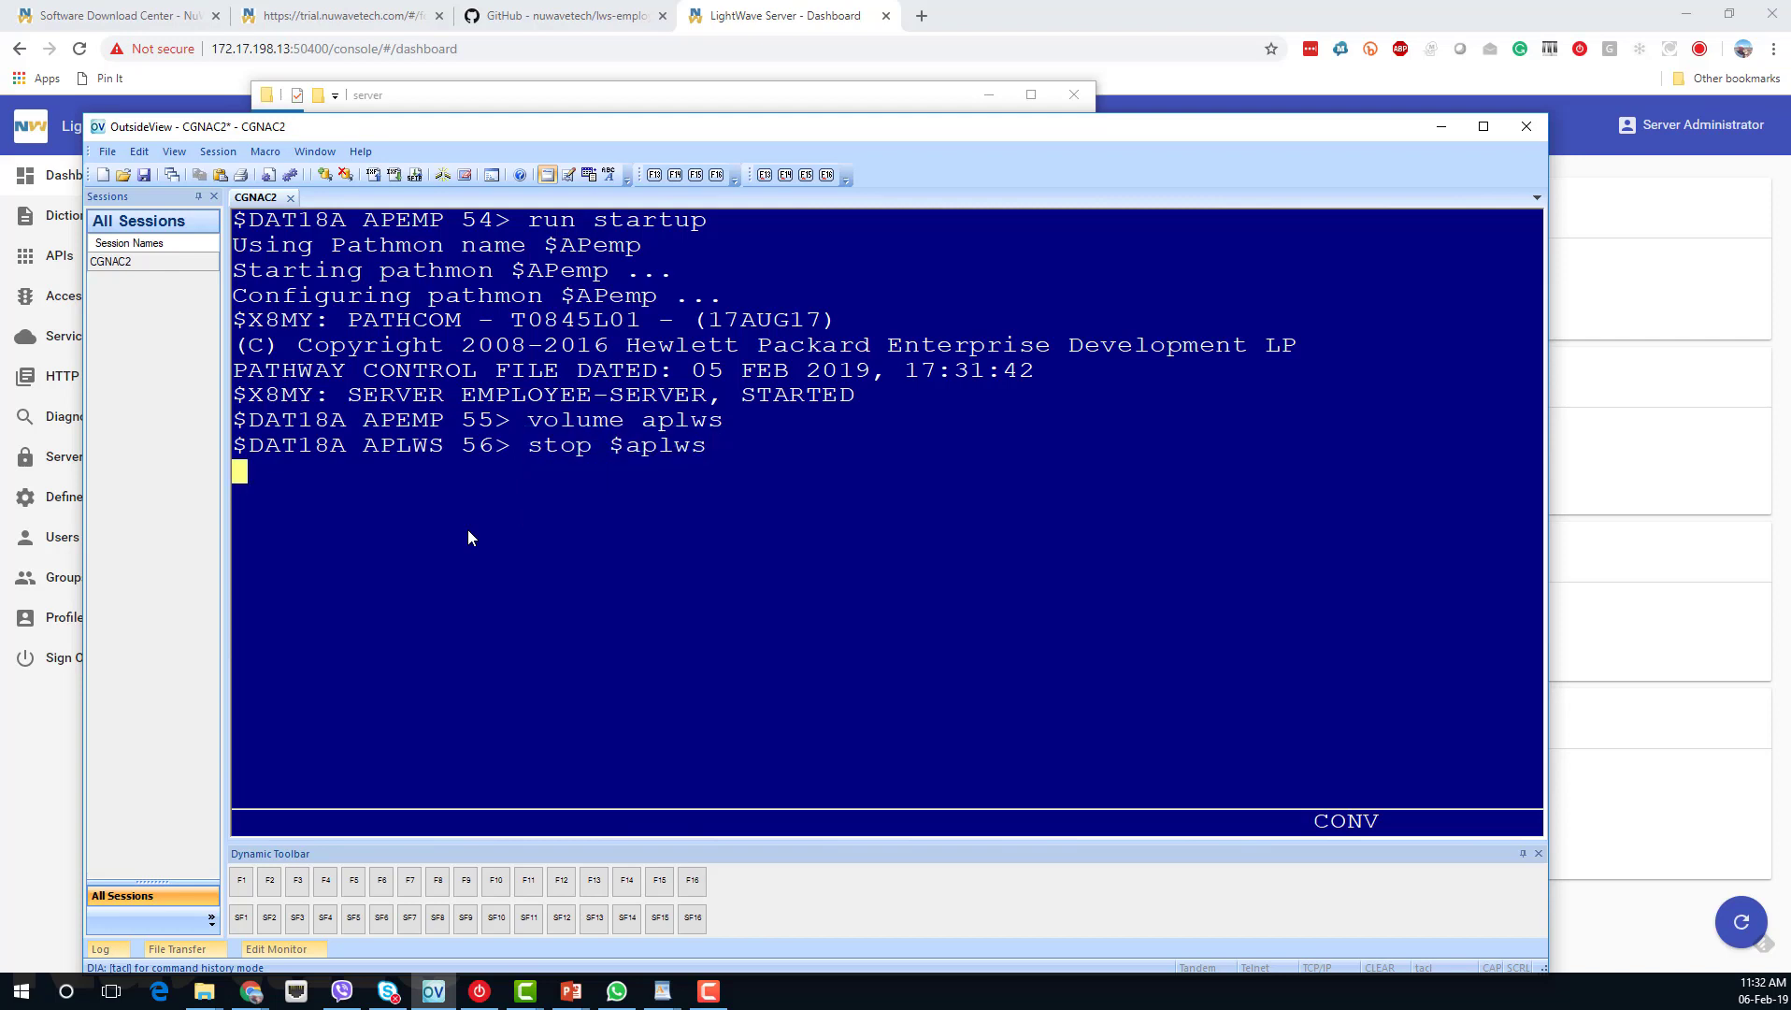
text(tedit startup)
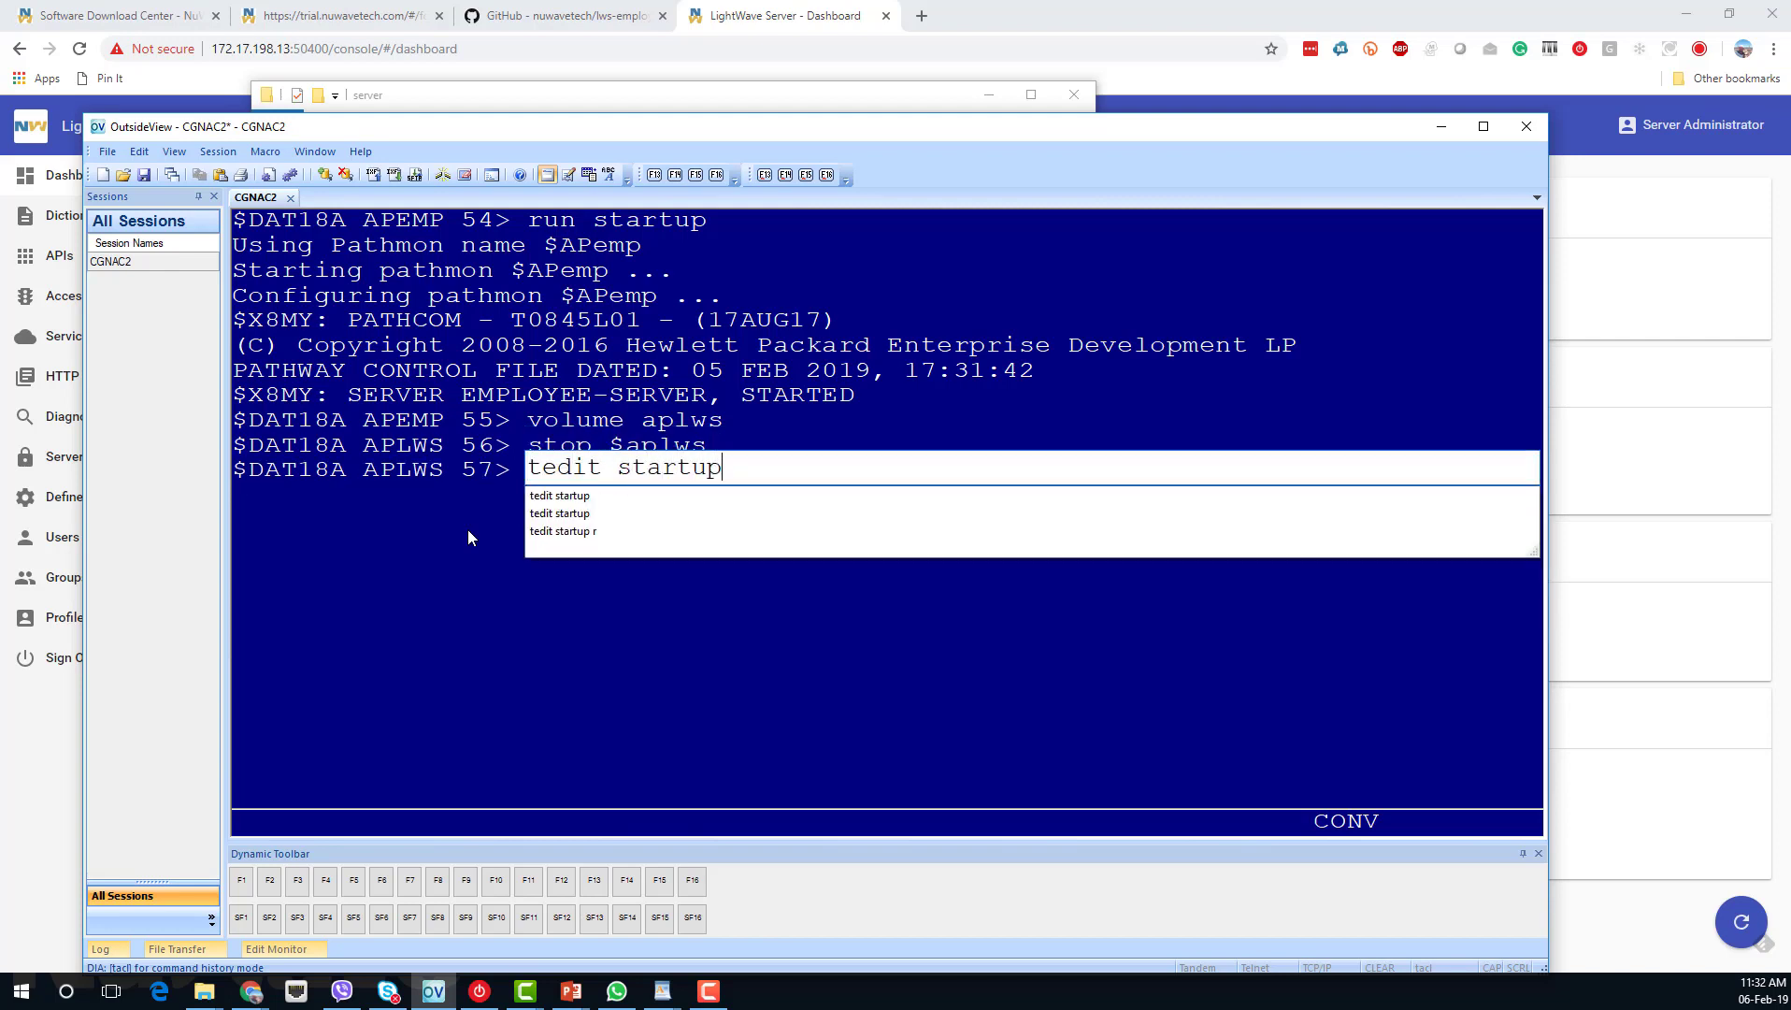
key(Return)
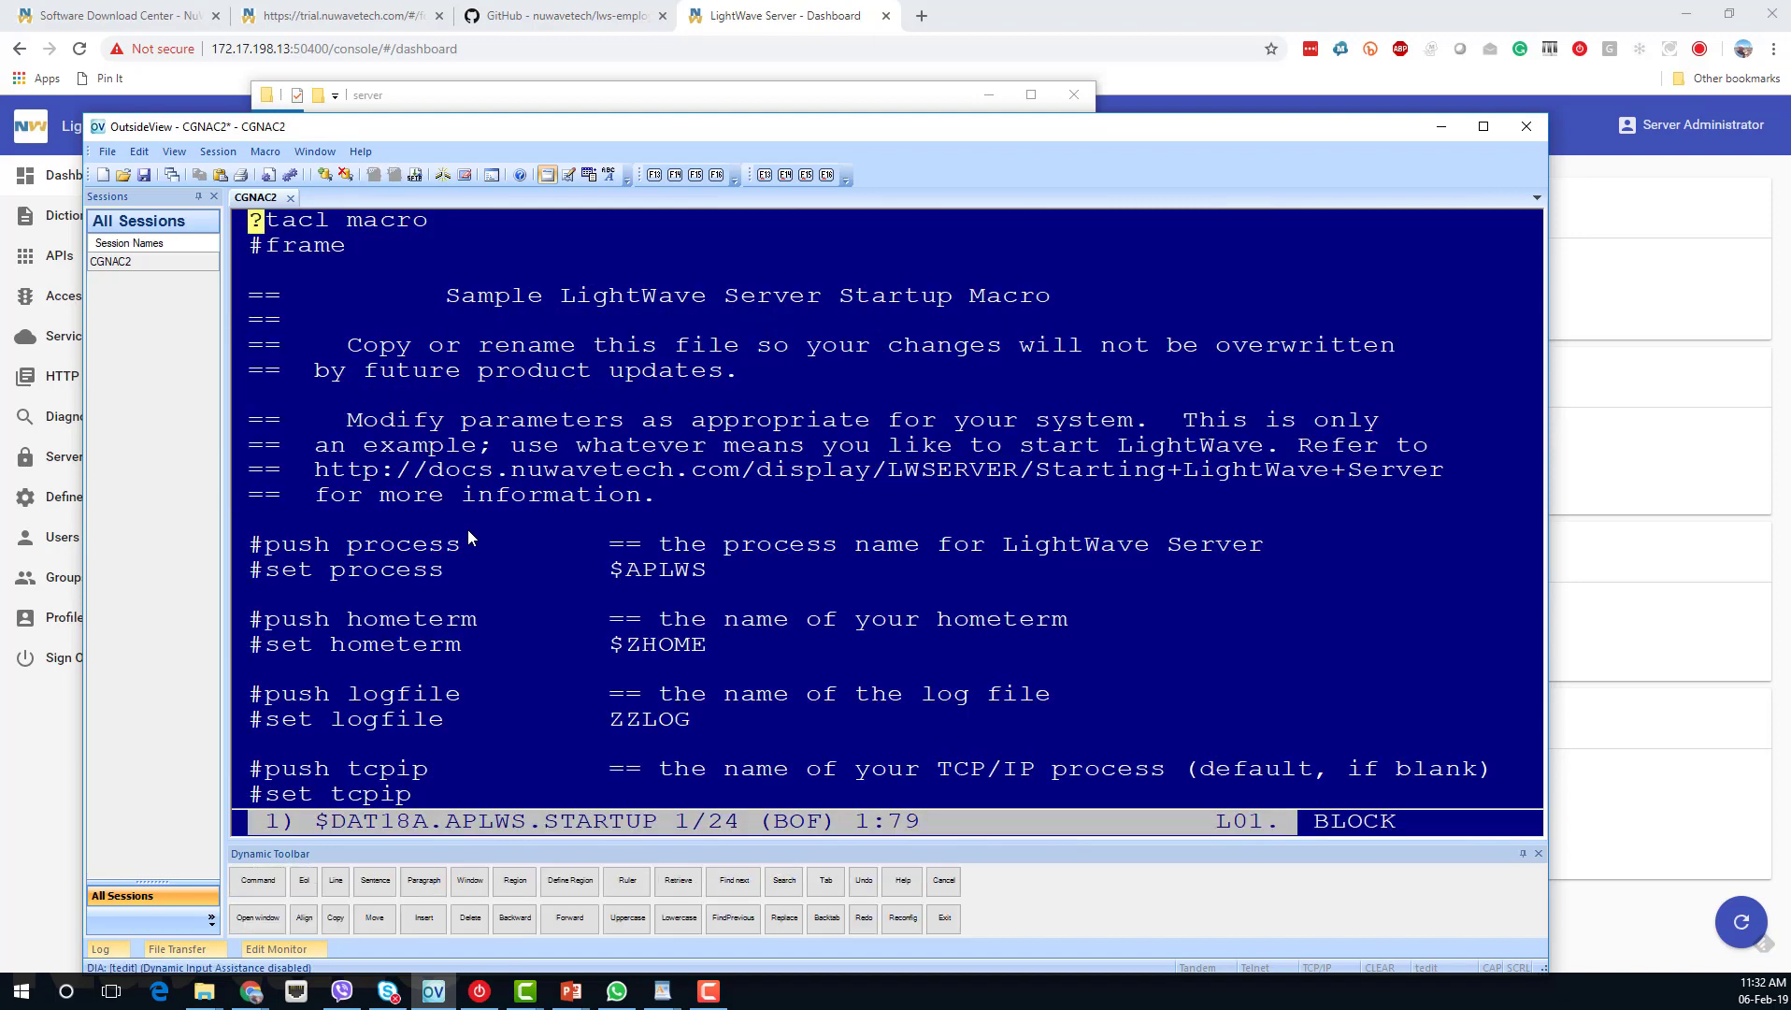
Uncomment both DEFINE lines and change $NWEMP to $APEMP for =EMPLOYEE-PATHMON.
key(Page_Down)
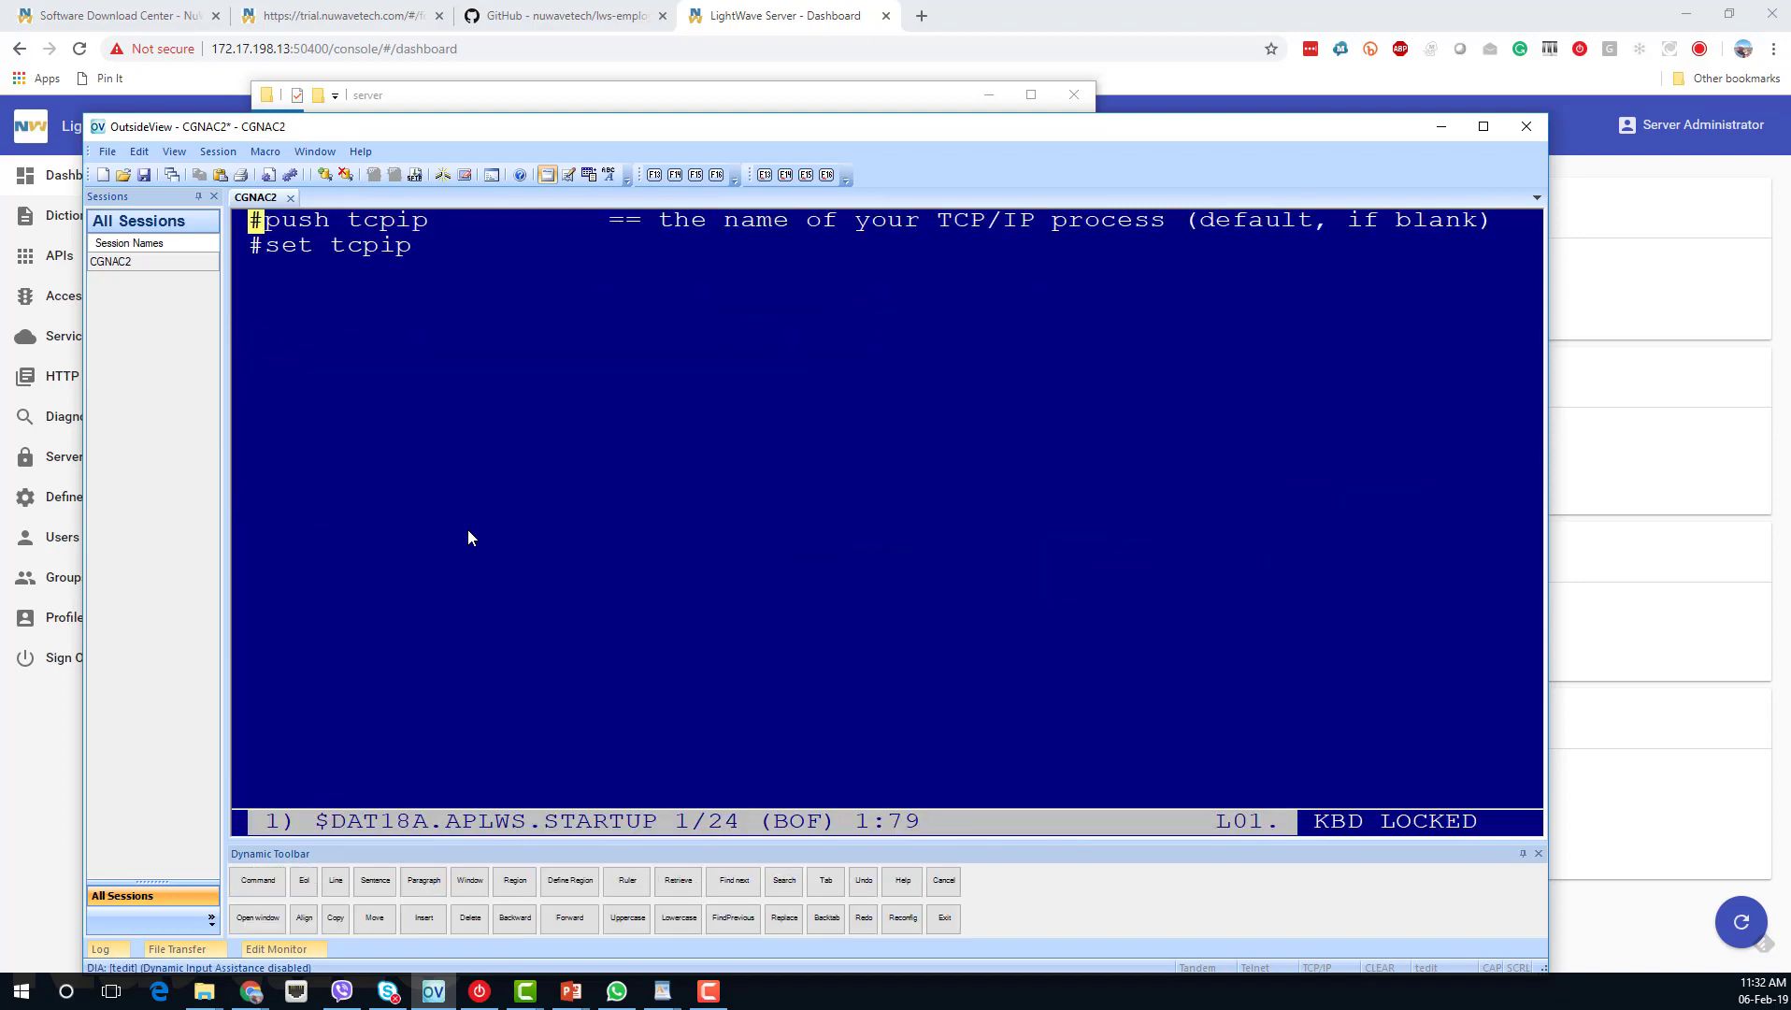
key(Down)
key(Down)
key(Down)
key(Down)
key(Down)
key(Down)
key(Down)
key(Down)
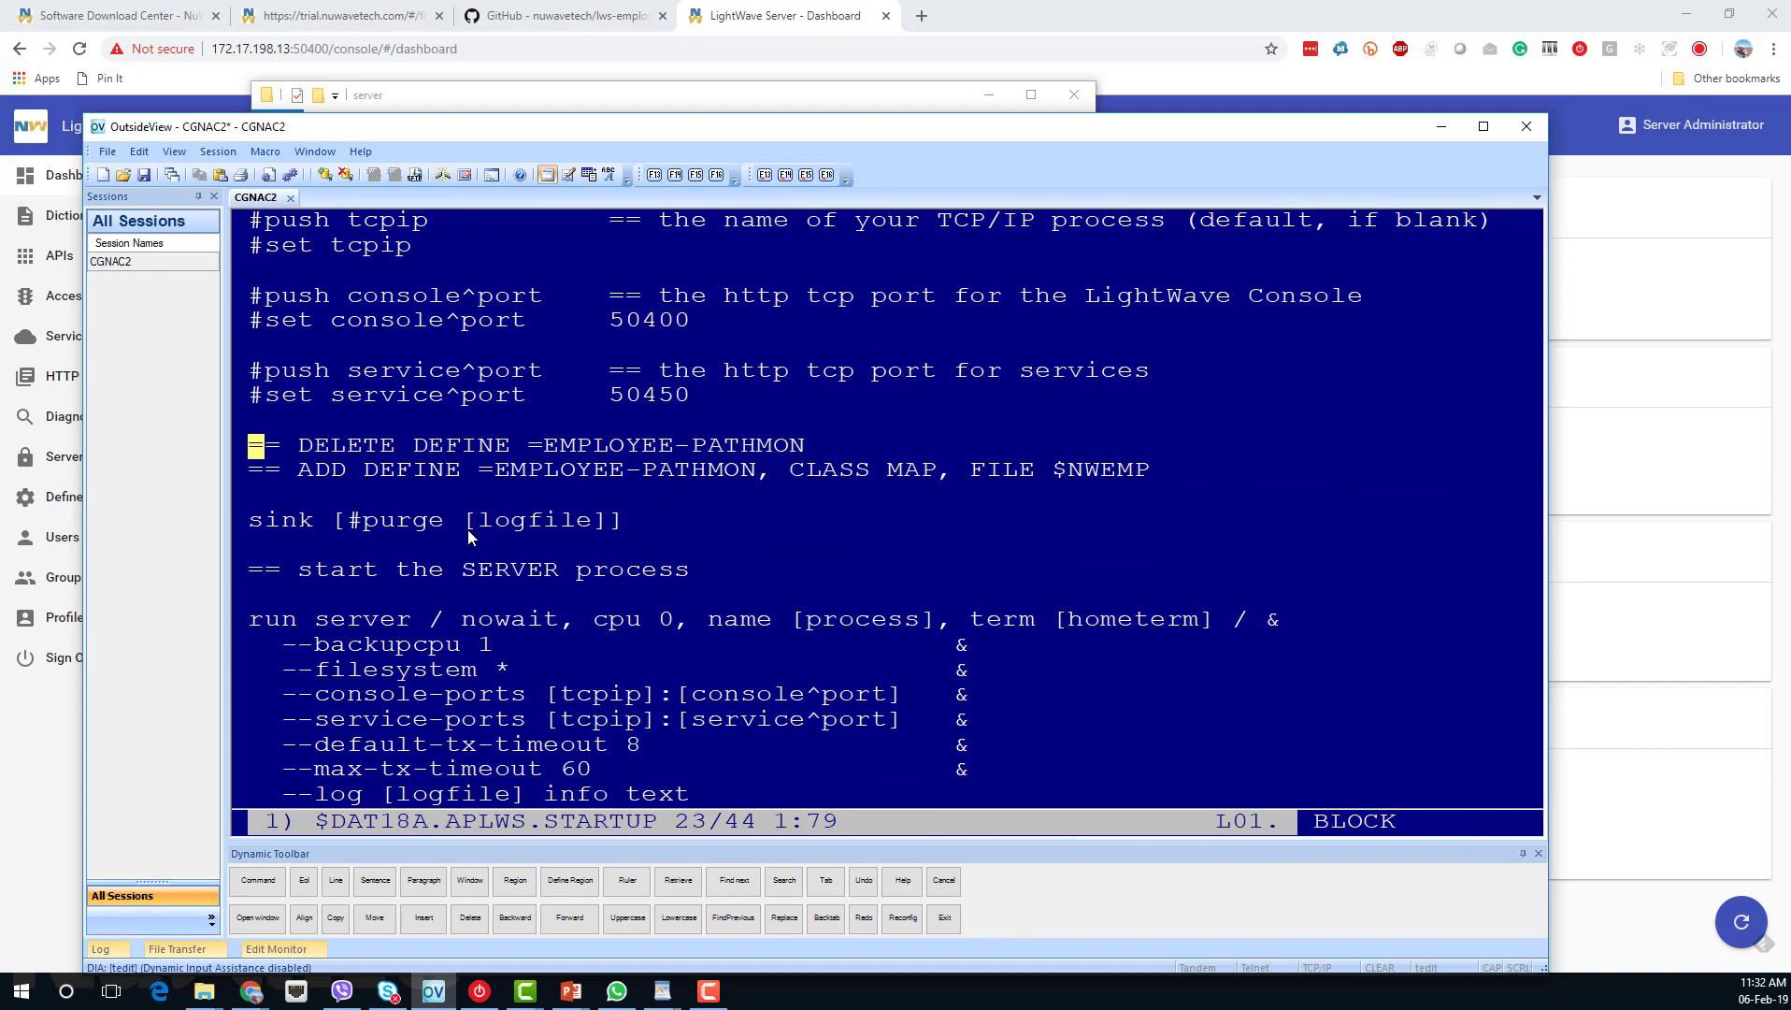
key(Delete)
key(Delete)
key(Delete)
key(Down)
key(Delete)
key(Delete)
key(Delete)
key(Right)
key(Right)
key(Right)
key(Right)
key(Right)
key(Right)
key(Right)
key(Right)
key(Right)
key(Right)
key(Right)
key(Right)
key(Right)
key(Right)
key(Right)
key(Right)
key(Right)
key(Right)
key(Right)
key(Right)
key(Right)
key(Right)
key(Right)
key(Right)
key(Right)
key(Right)
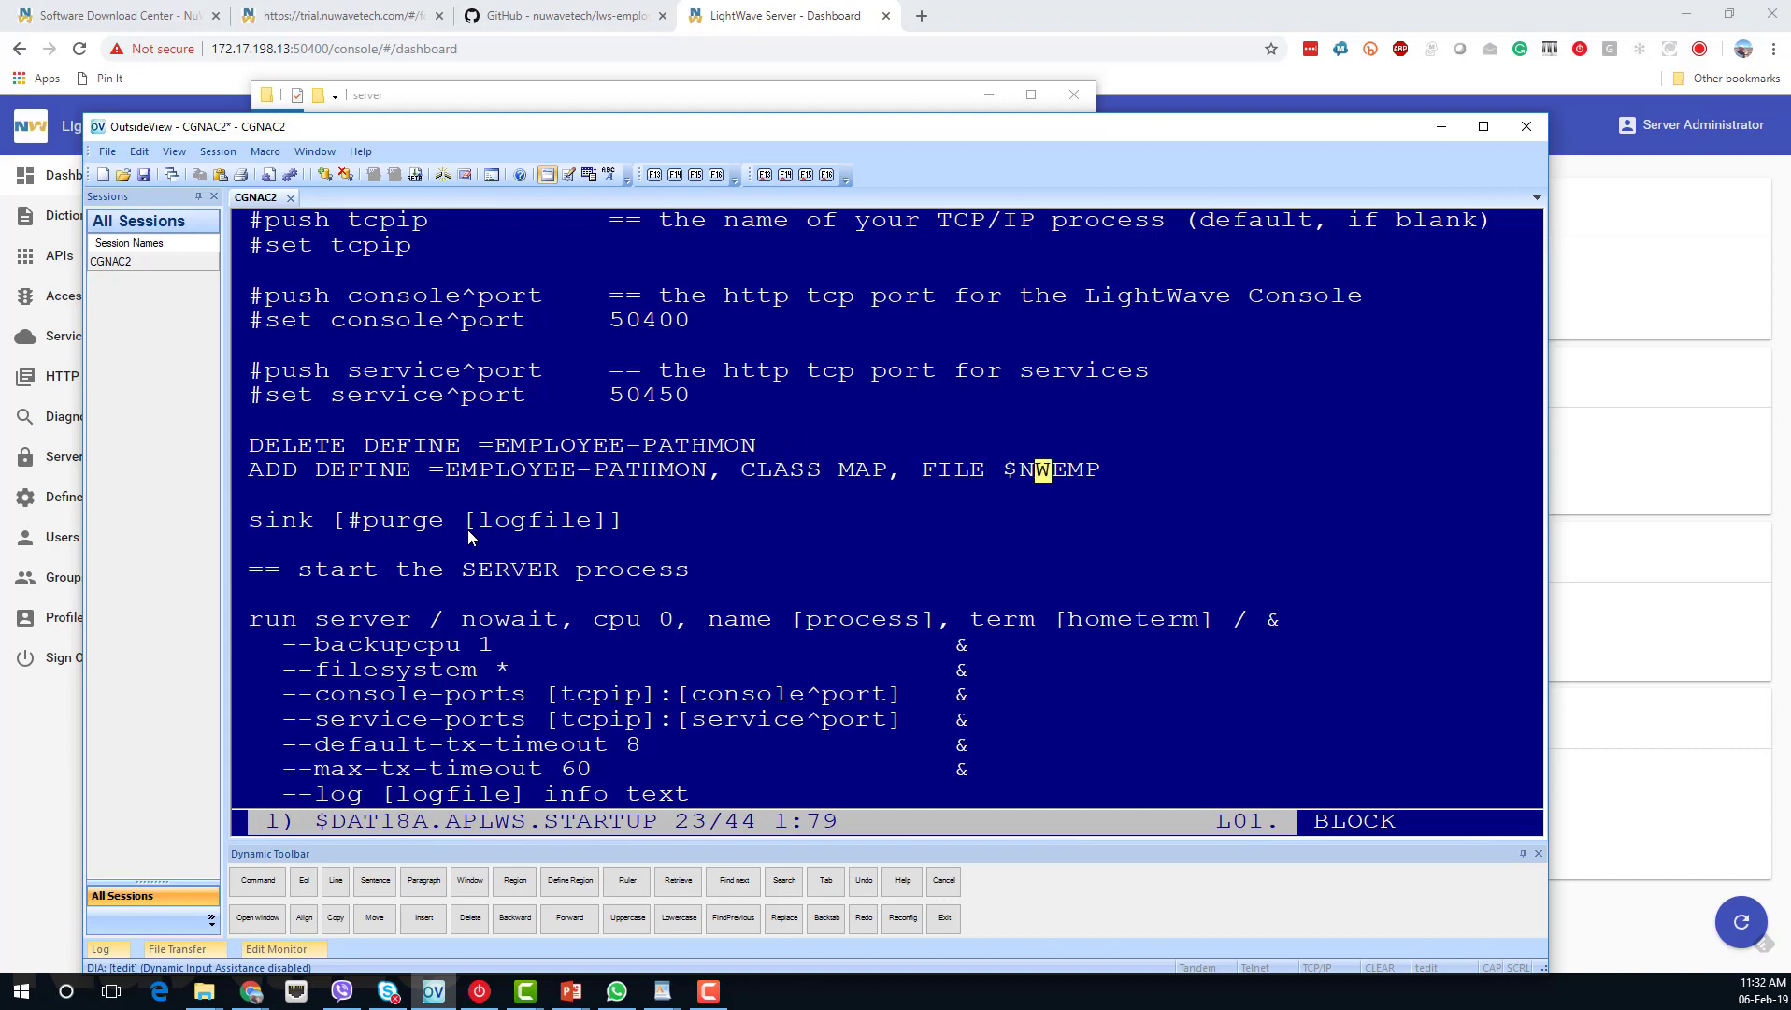
text(AP)
key(Return)
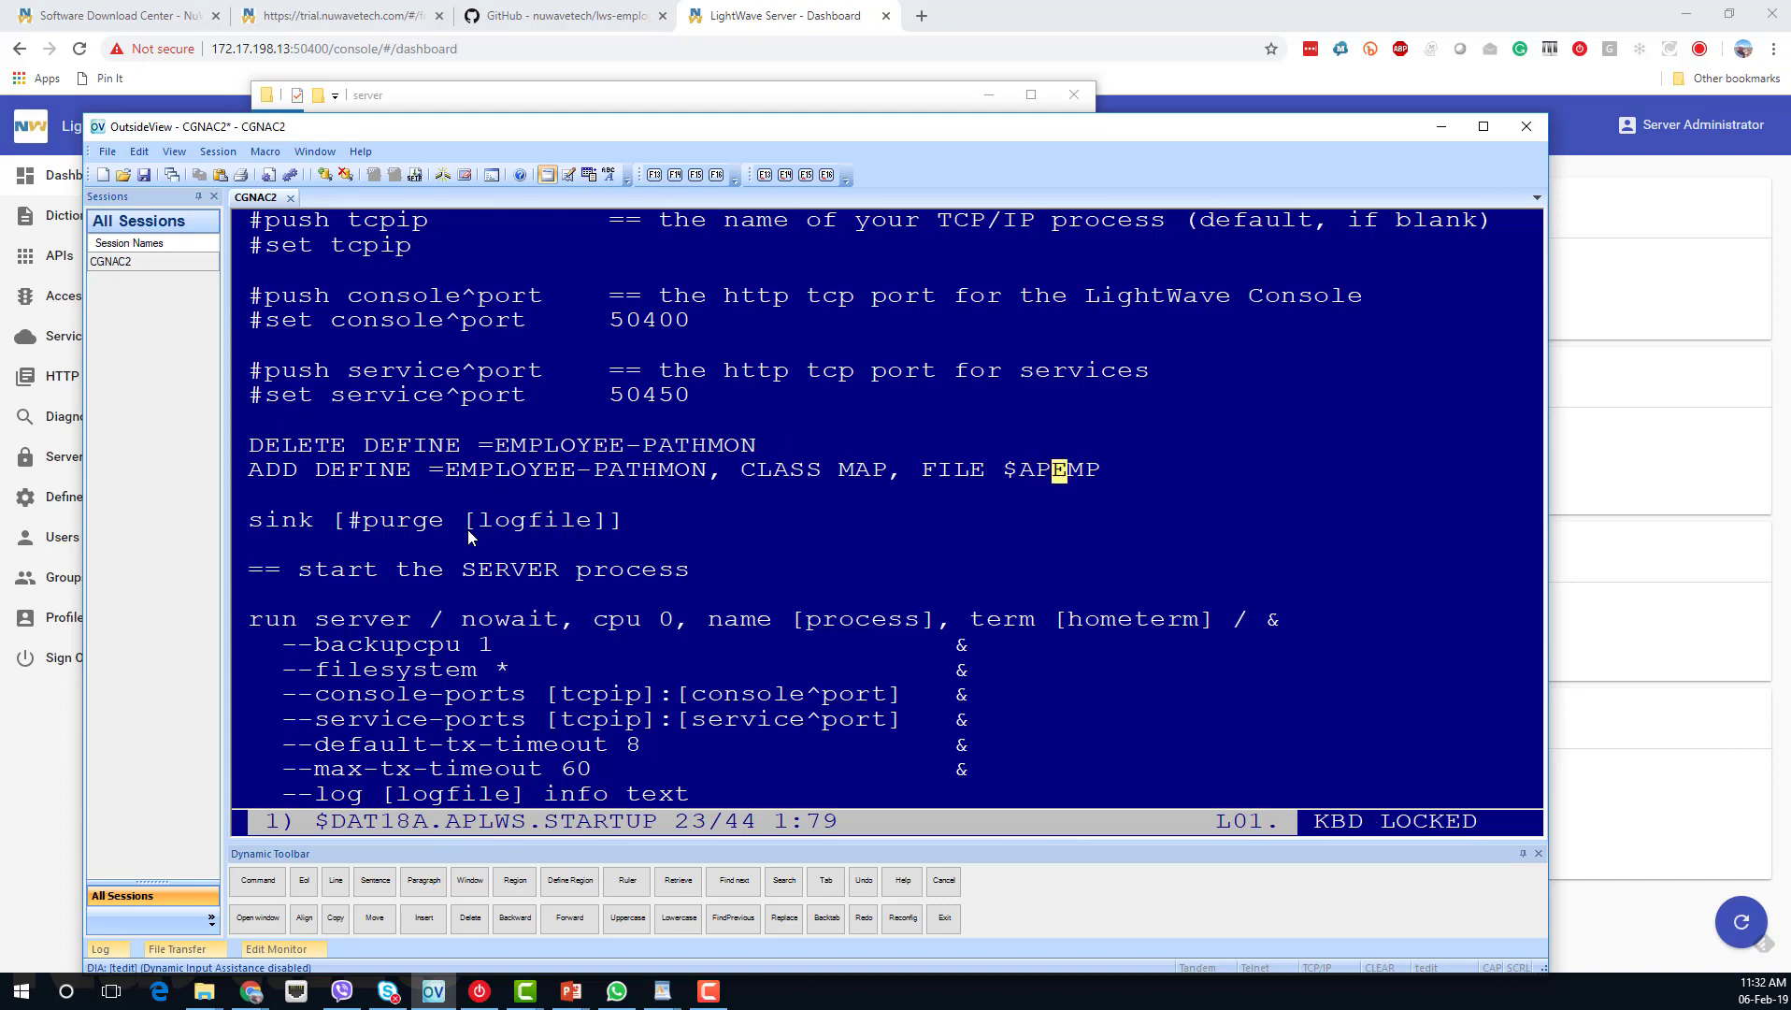
Exit TEDIT with the exit command, confirming with Y.
key(F1)
text(exit)
key(Return)
text(y)
key(Return)
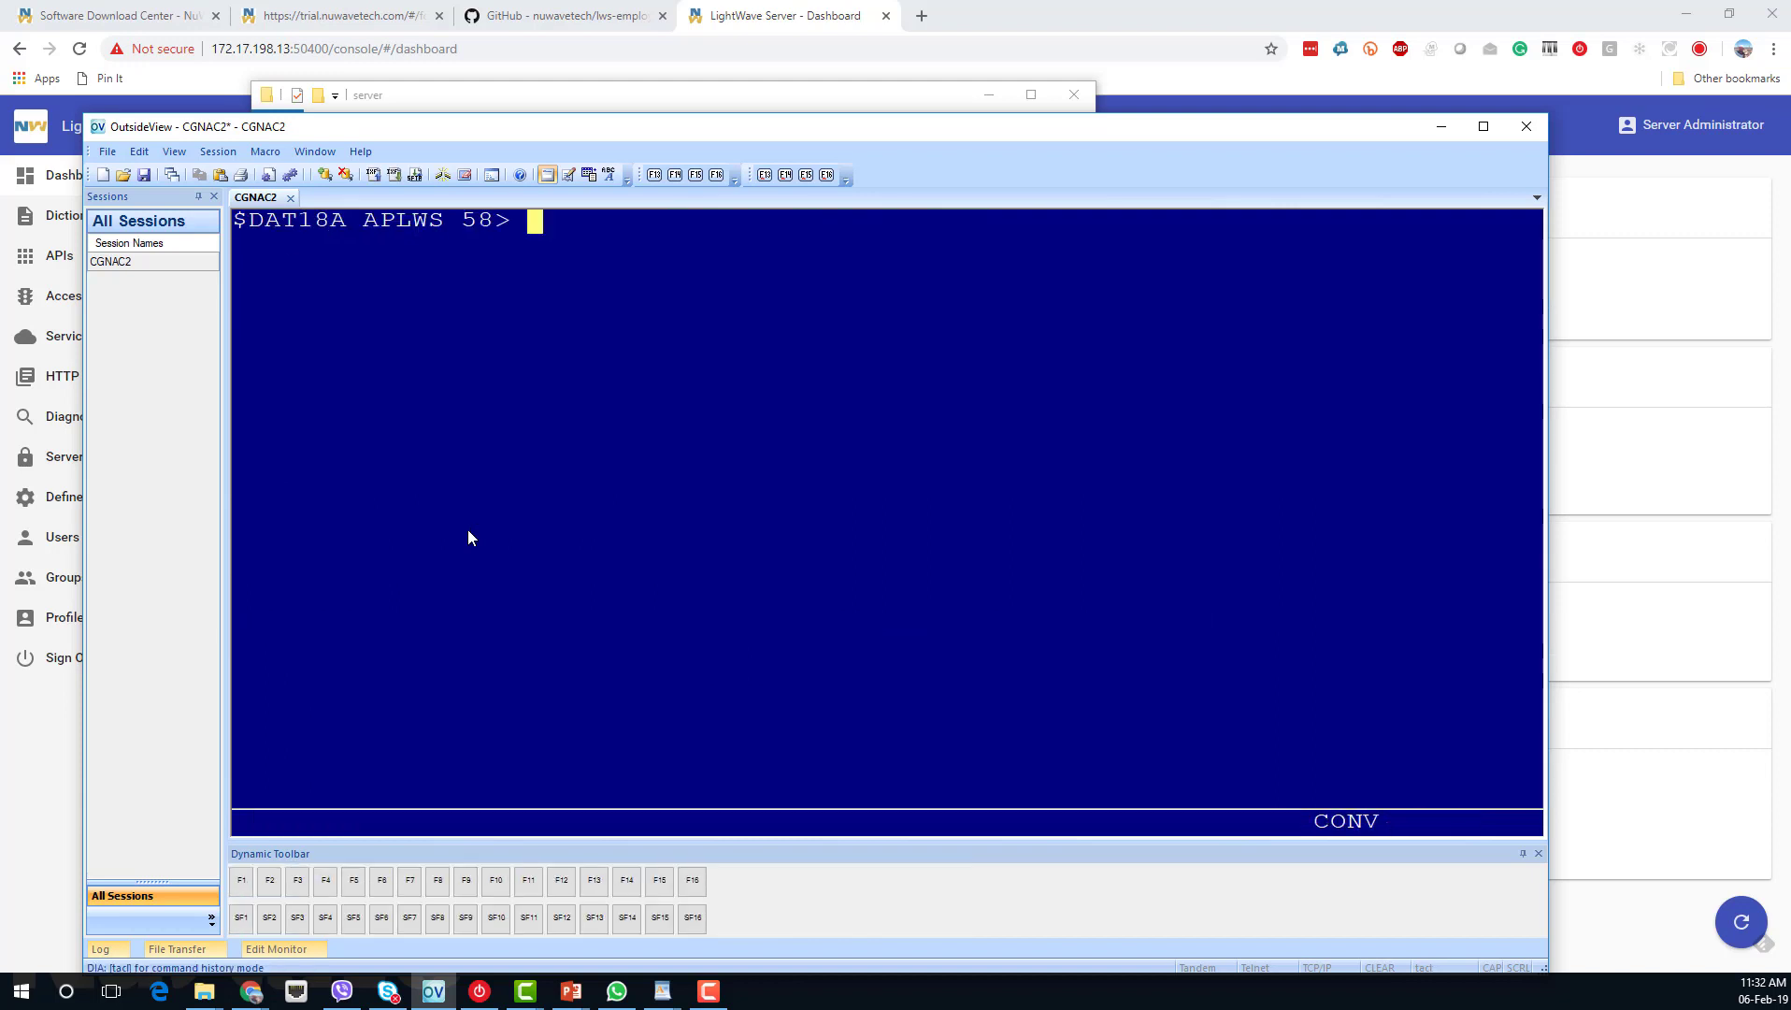
Restart LightWave Server with 'run startup' and bring its Chrome dashboard forward.
text(r)
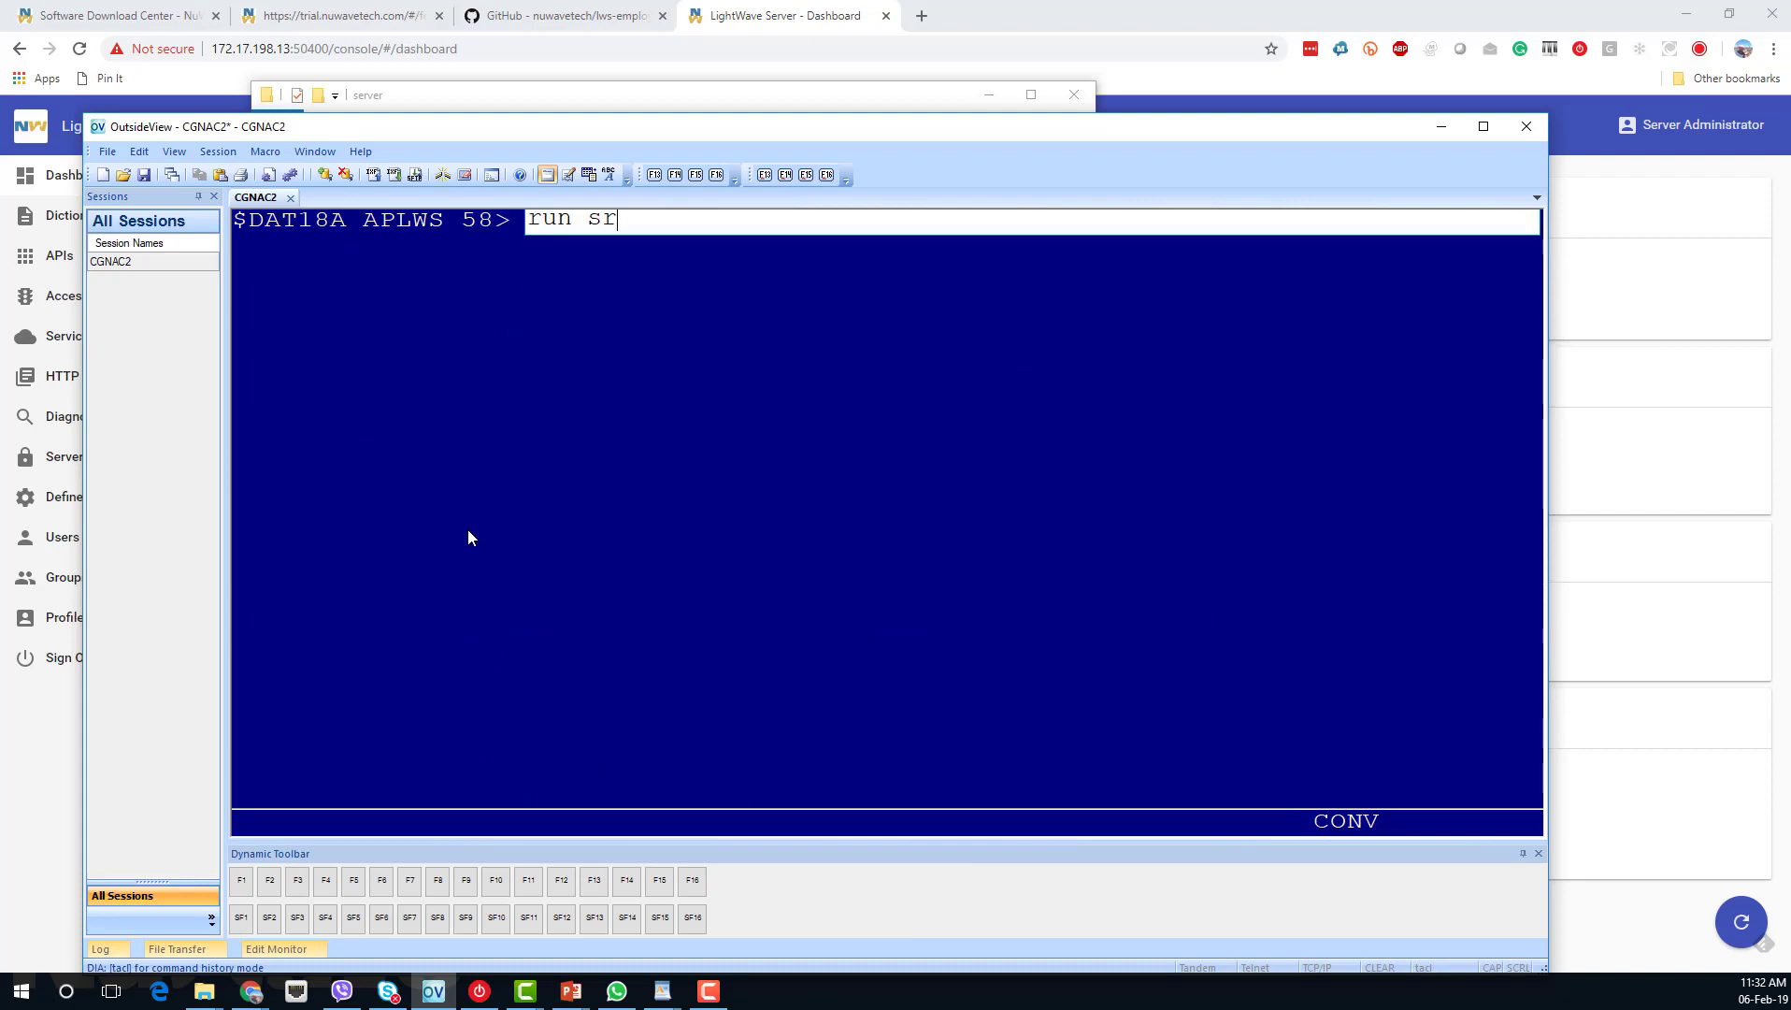
text(un startup)
key(Return)
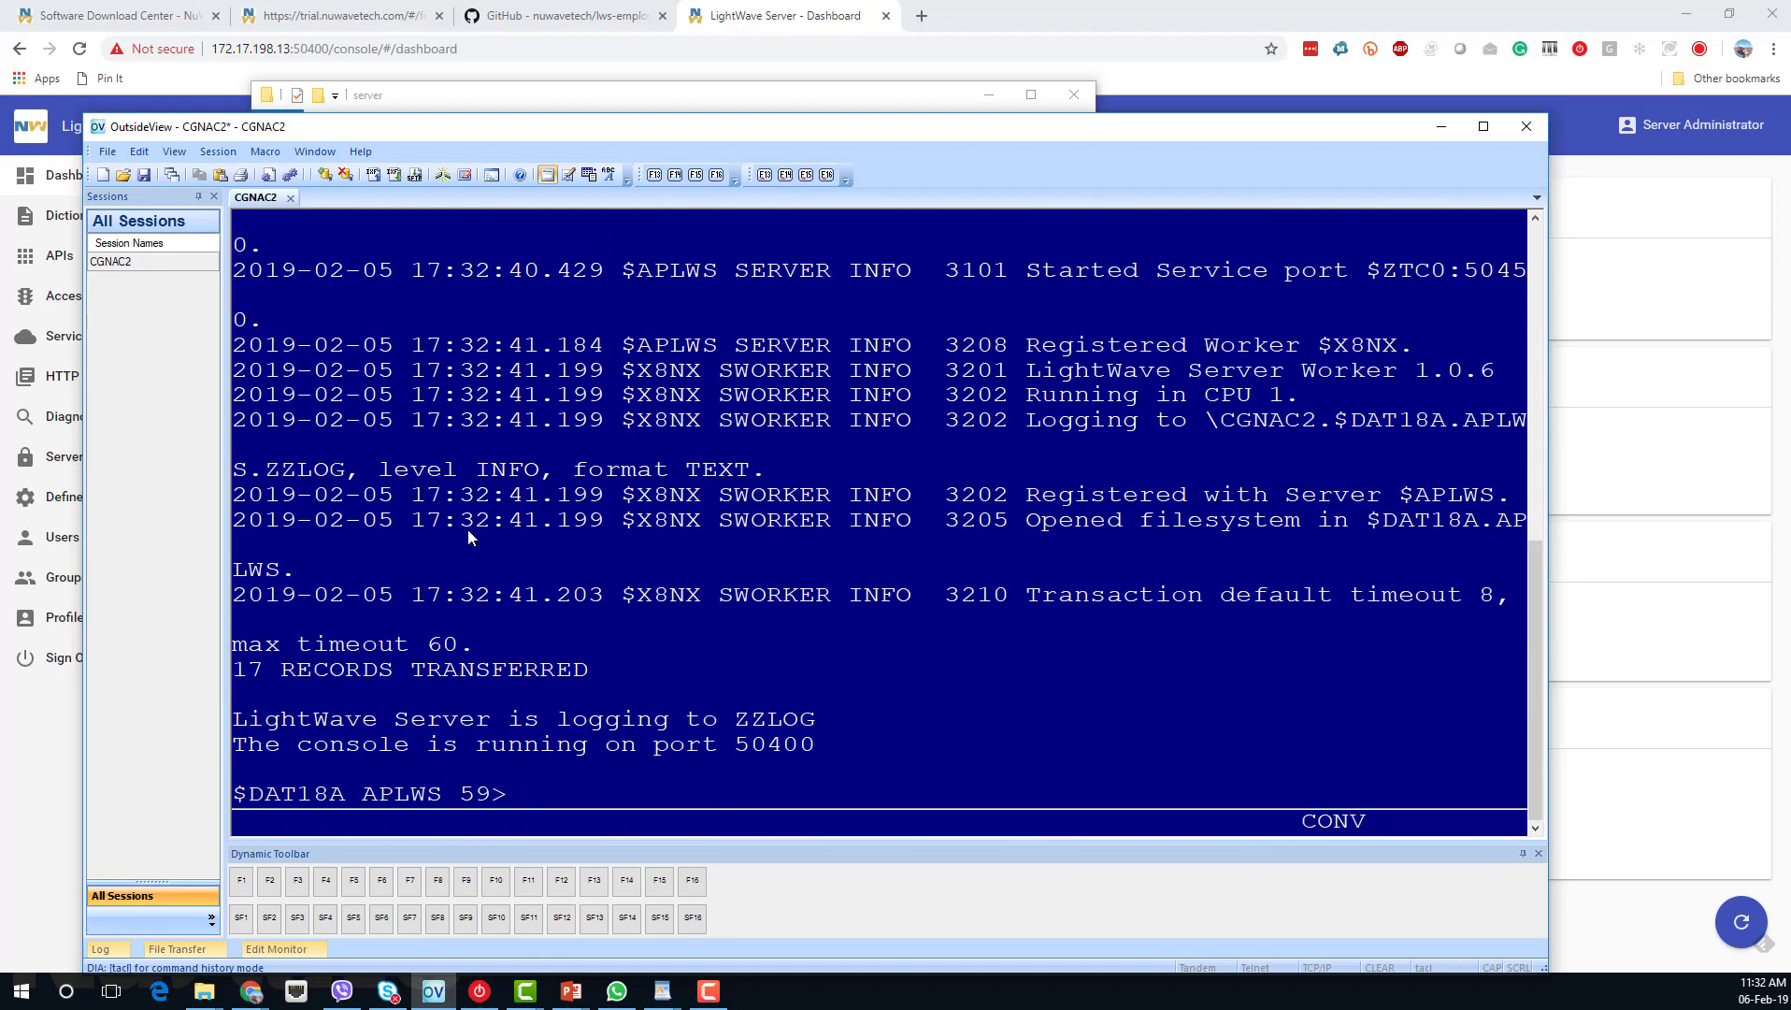
click(762, 16)
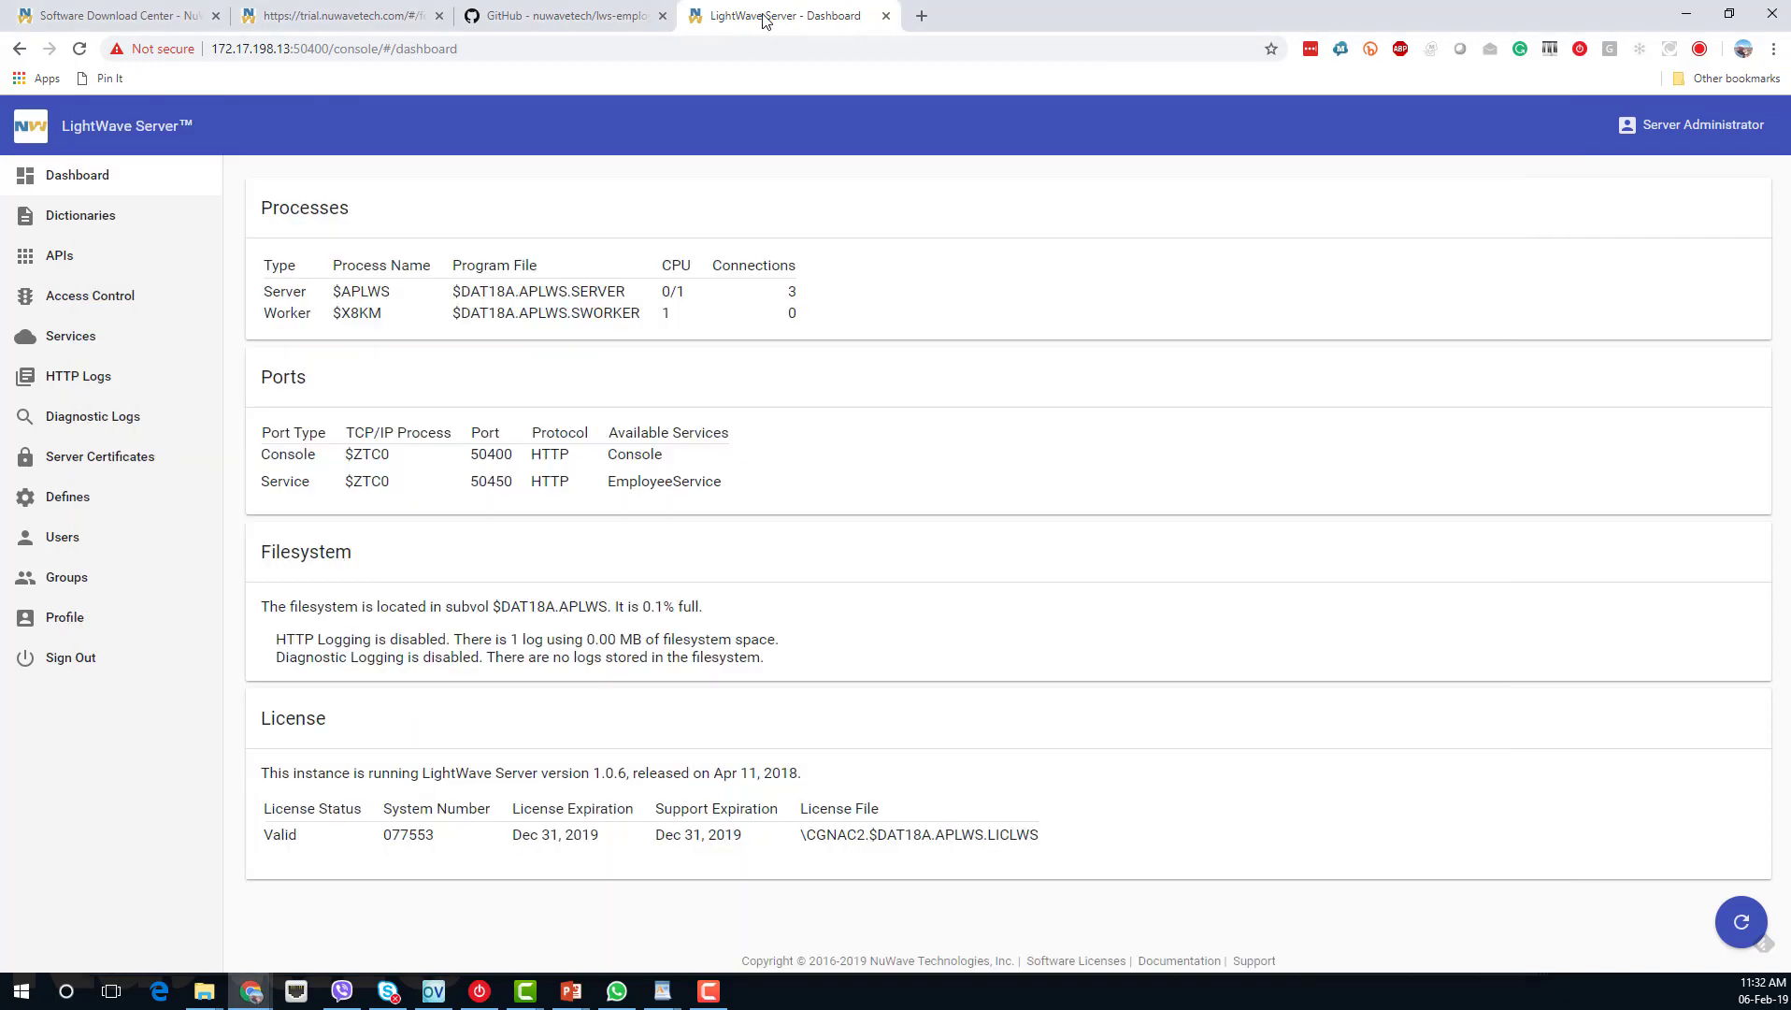
Reload the LightWave console, sign in with the admin user name and password, then switch to File Explorer.
click(80, 48)
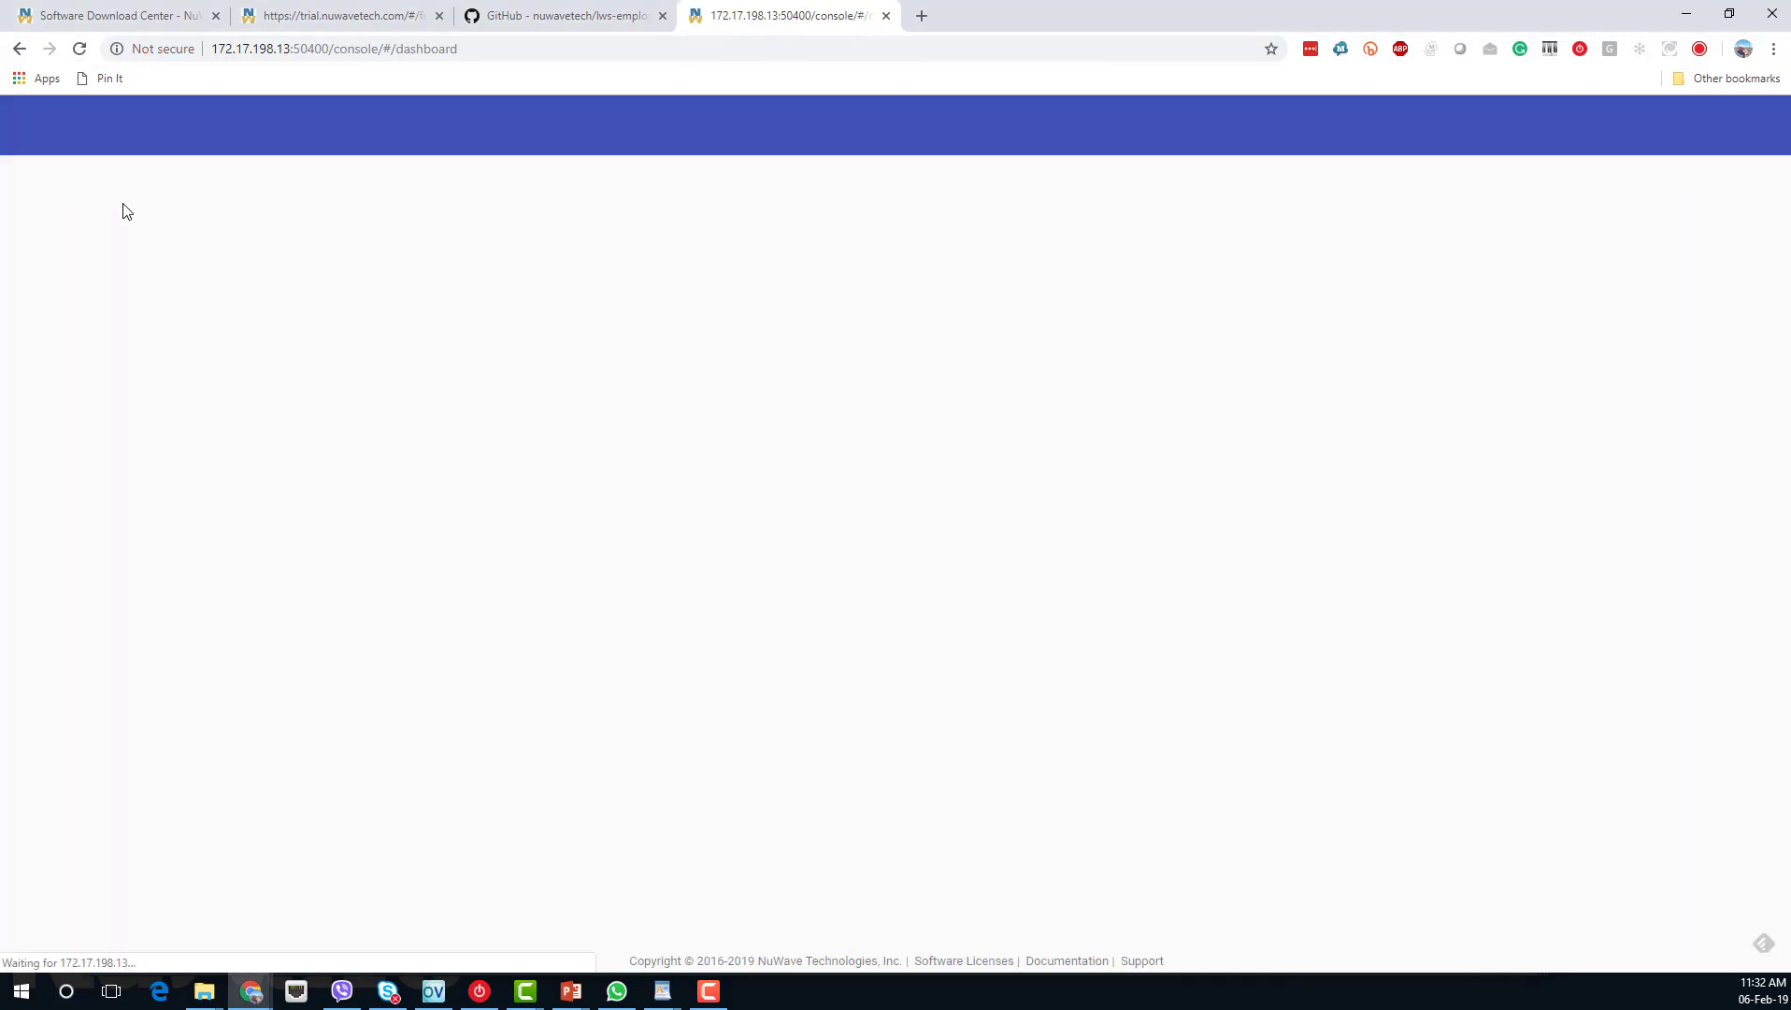
click(835, 284)
text(admin)
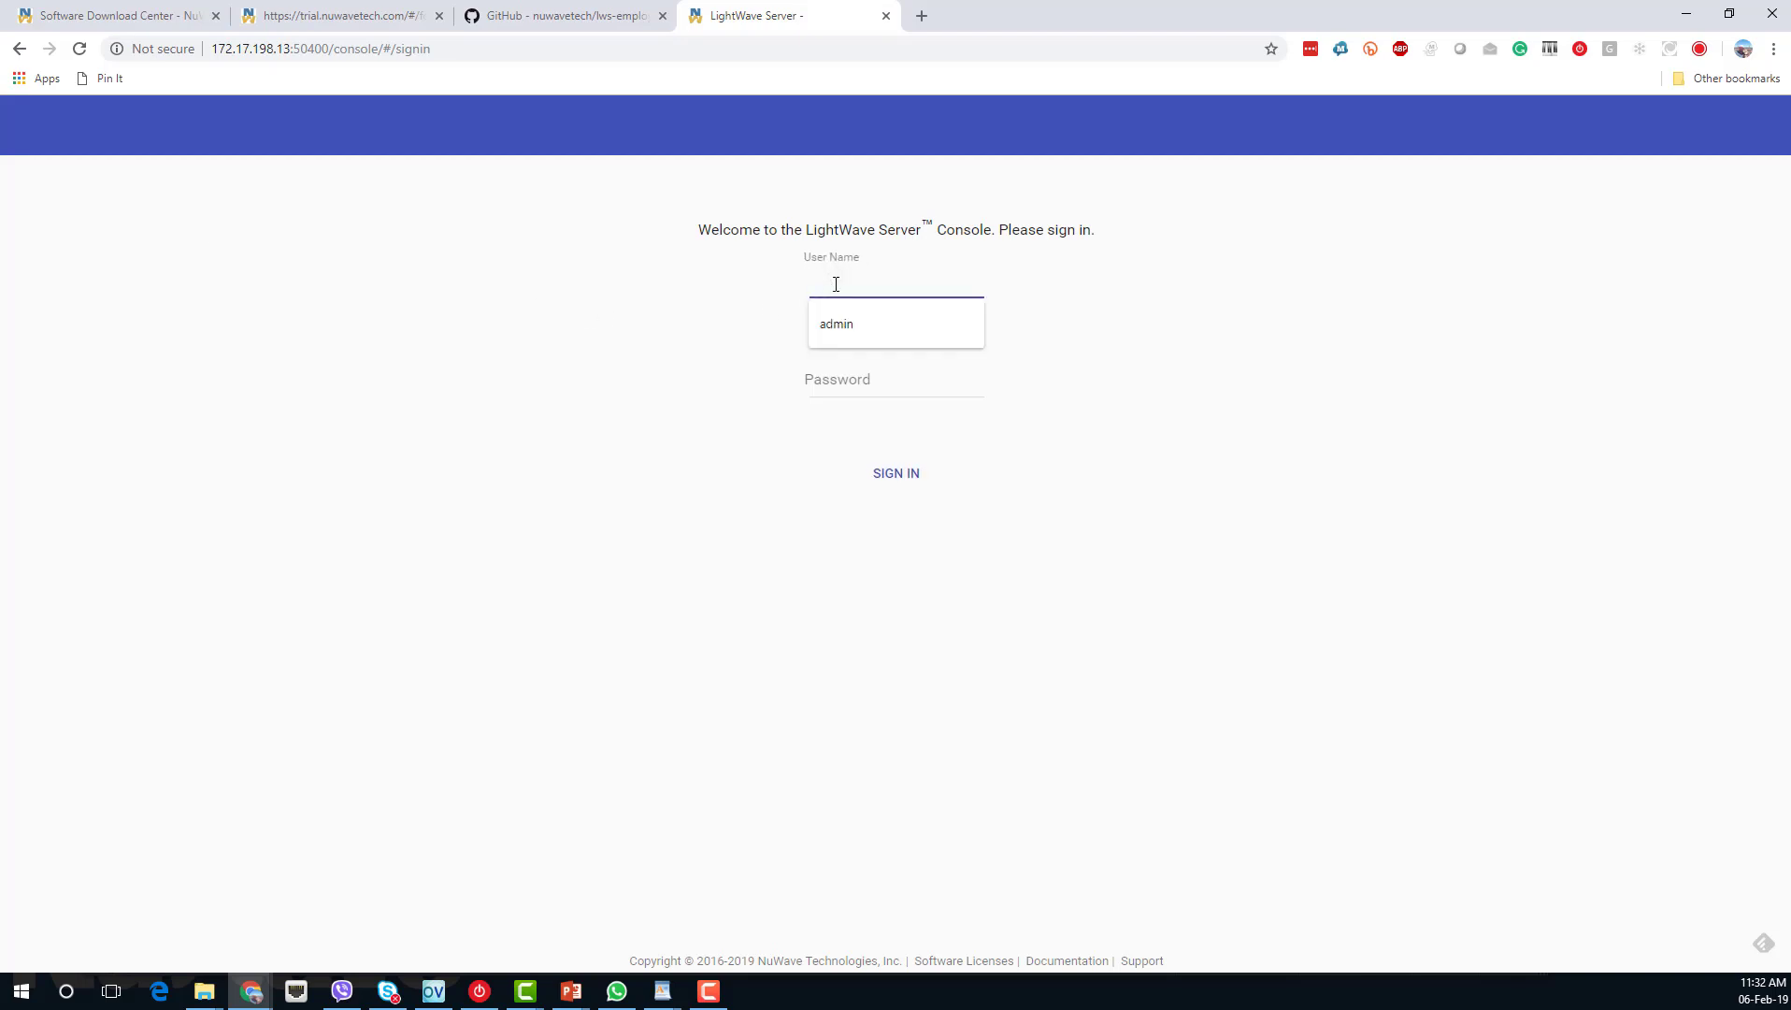
key(Tab)
text(admin)
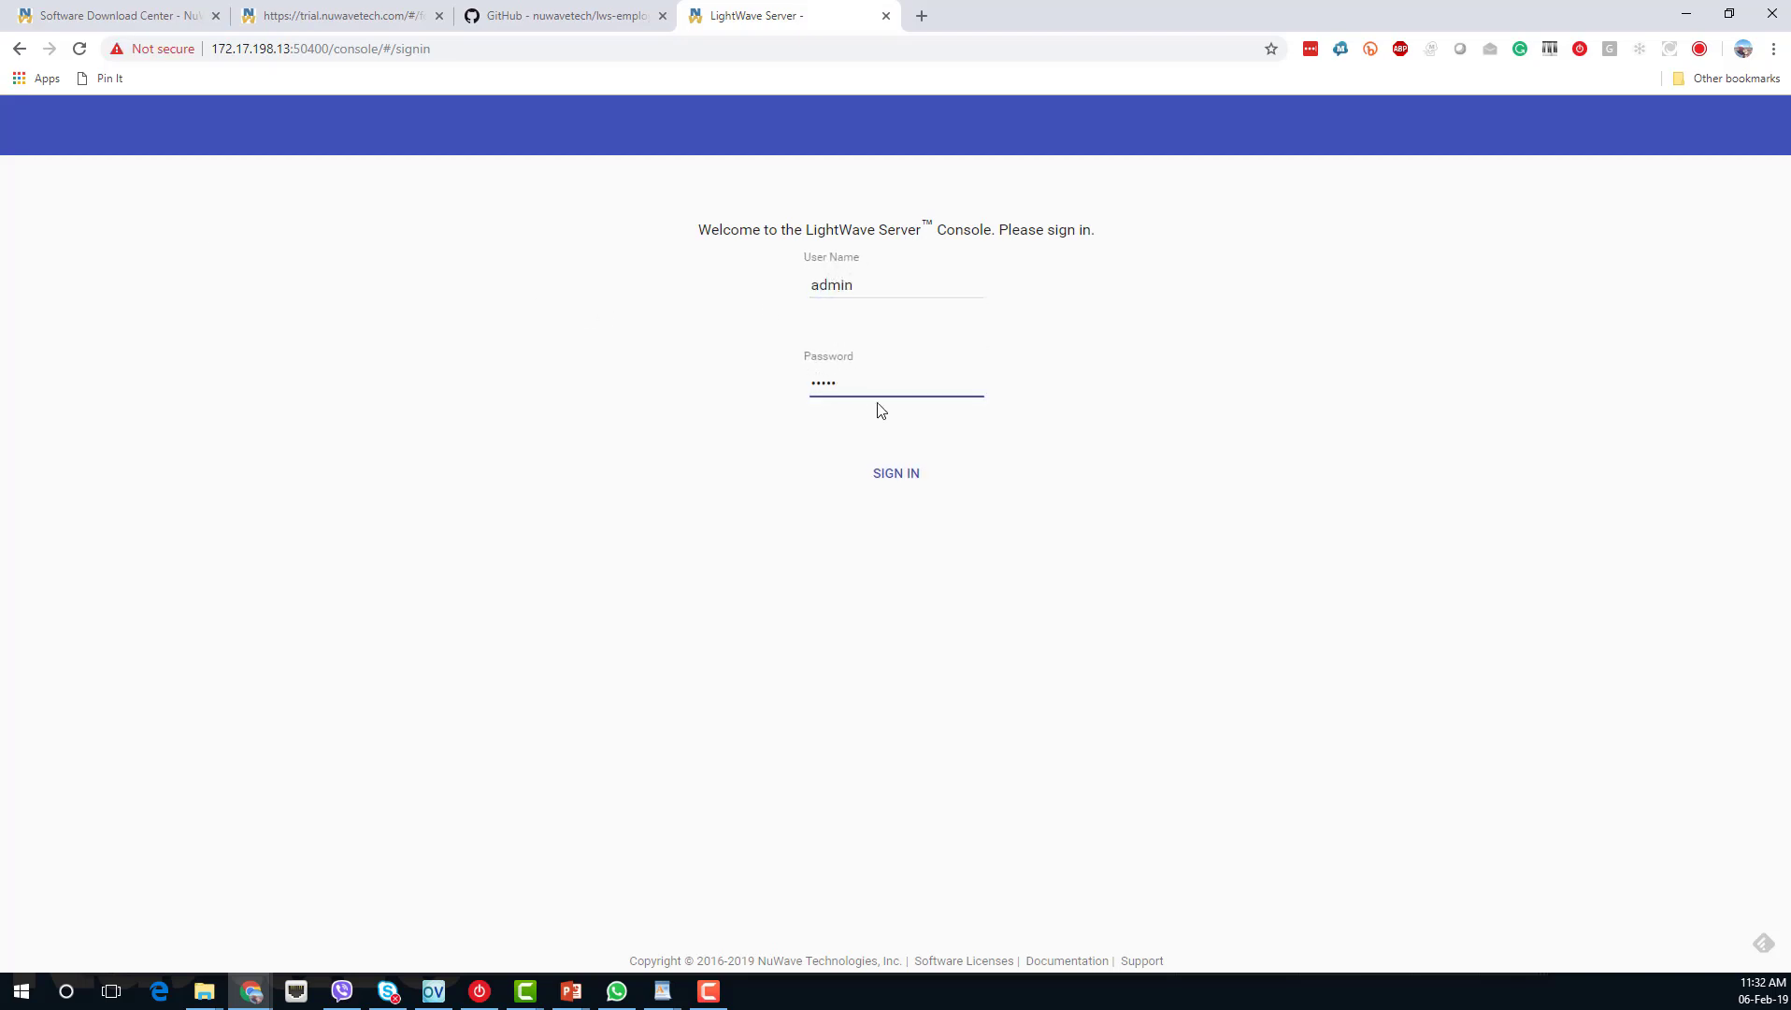
click(896, 478)
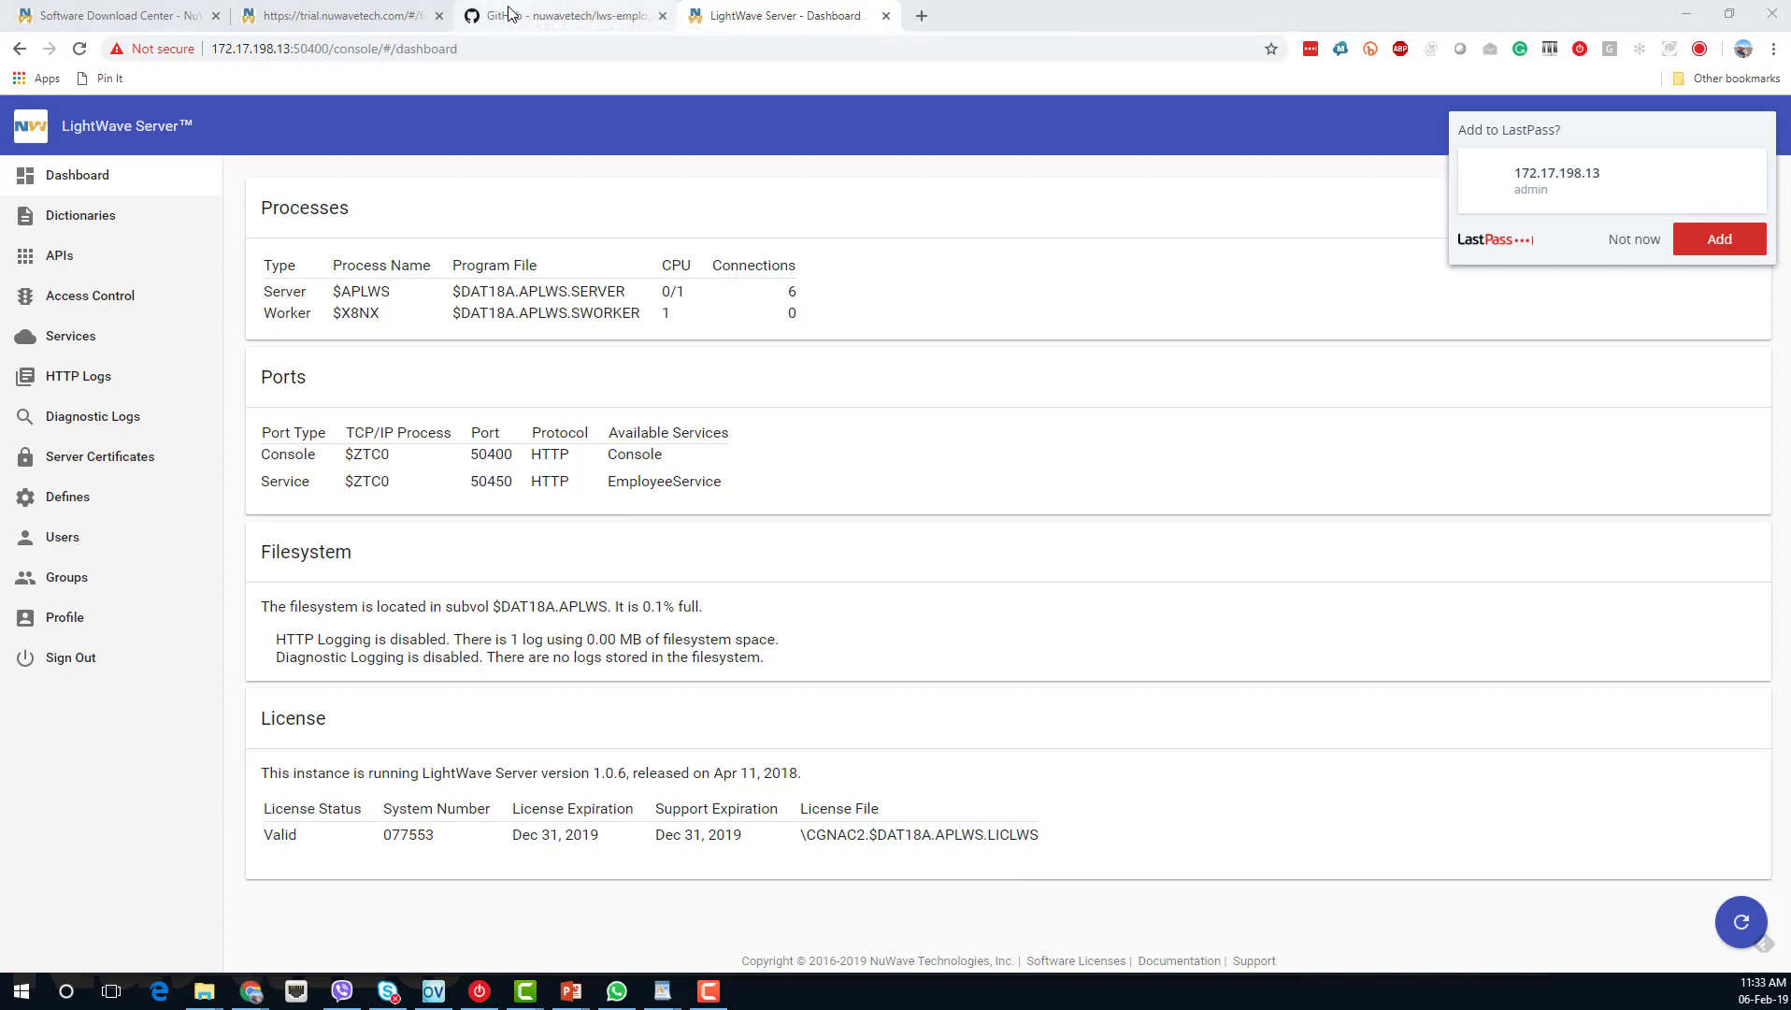
key(alt+Tab)
key(alt+Tab)
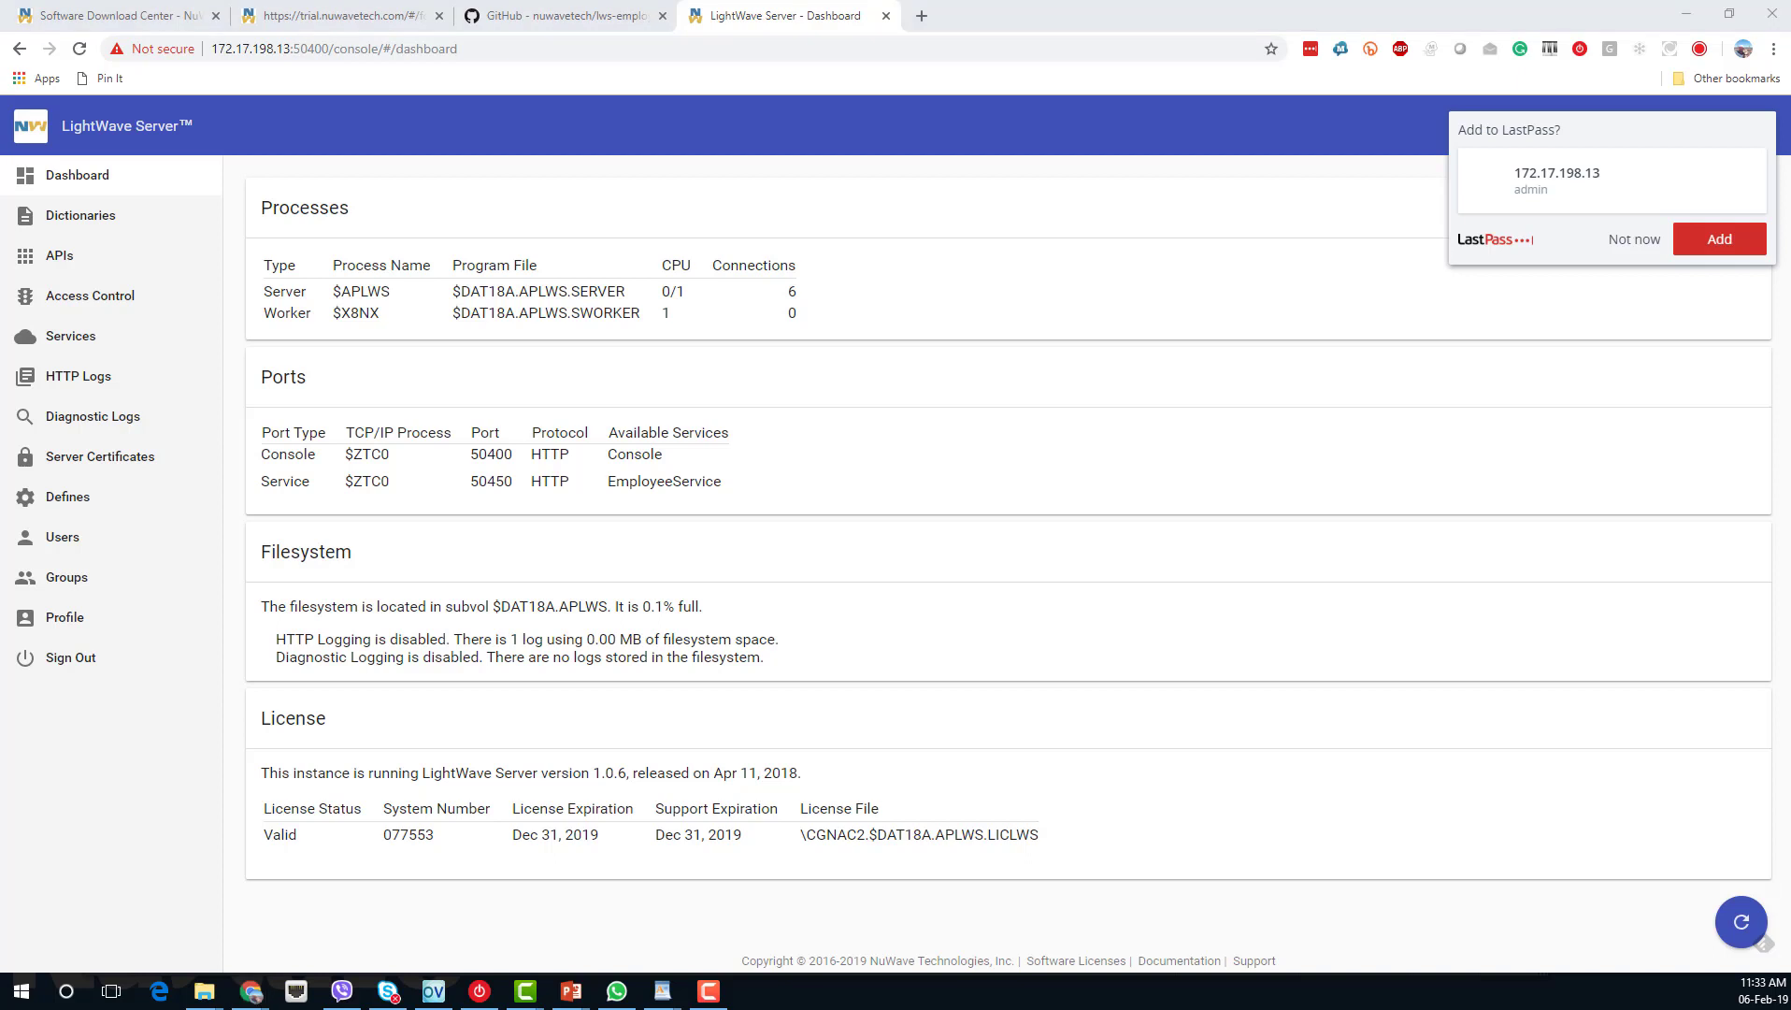
key(alt+Tab)
Open lws-employee-crud-master's client index.html in the browser.
click(678, 149)
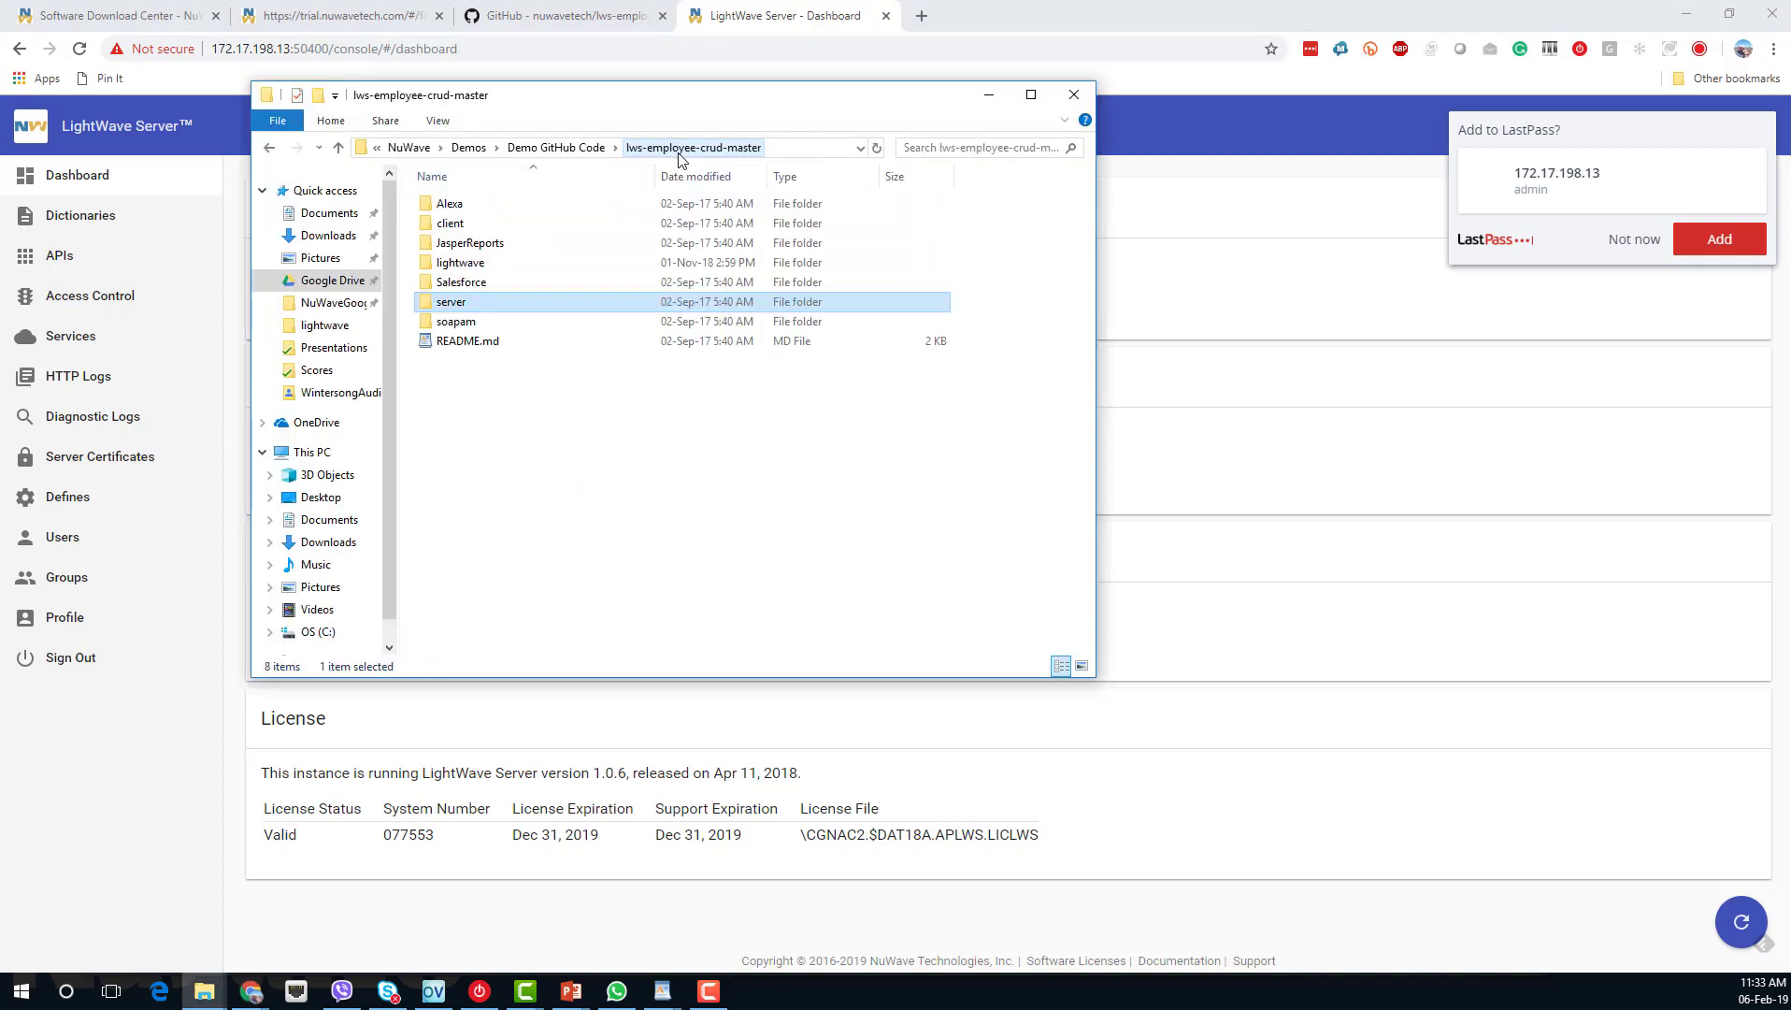
double_click(479, 231)
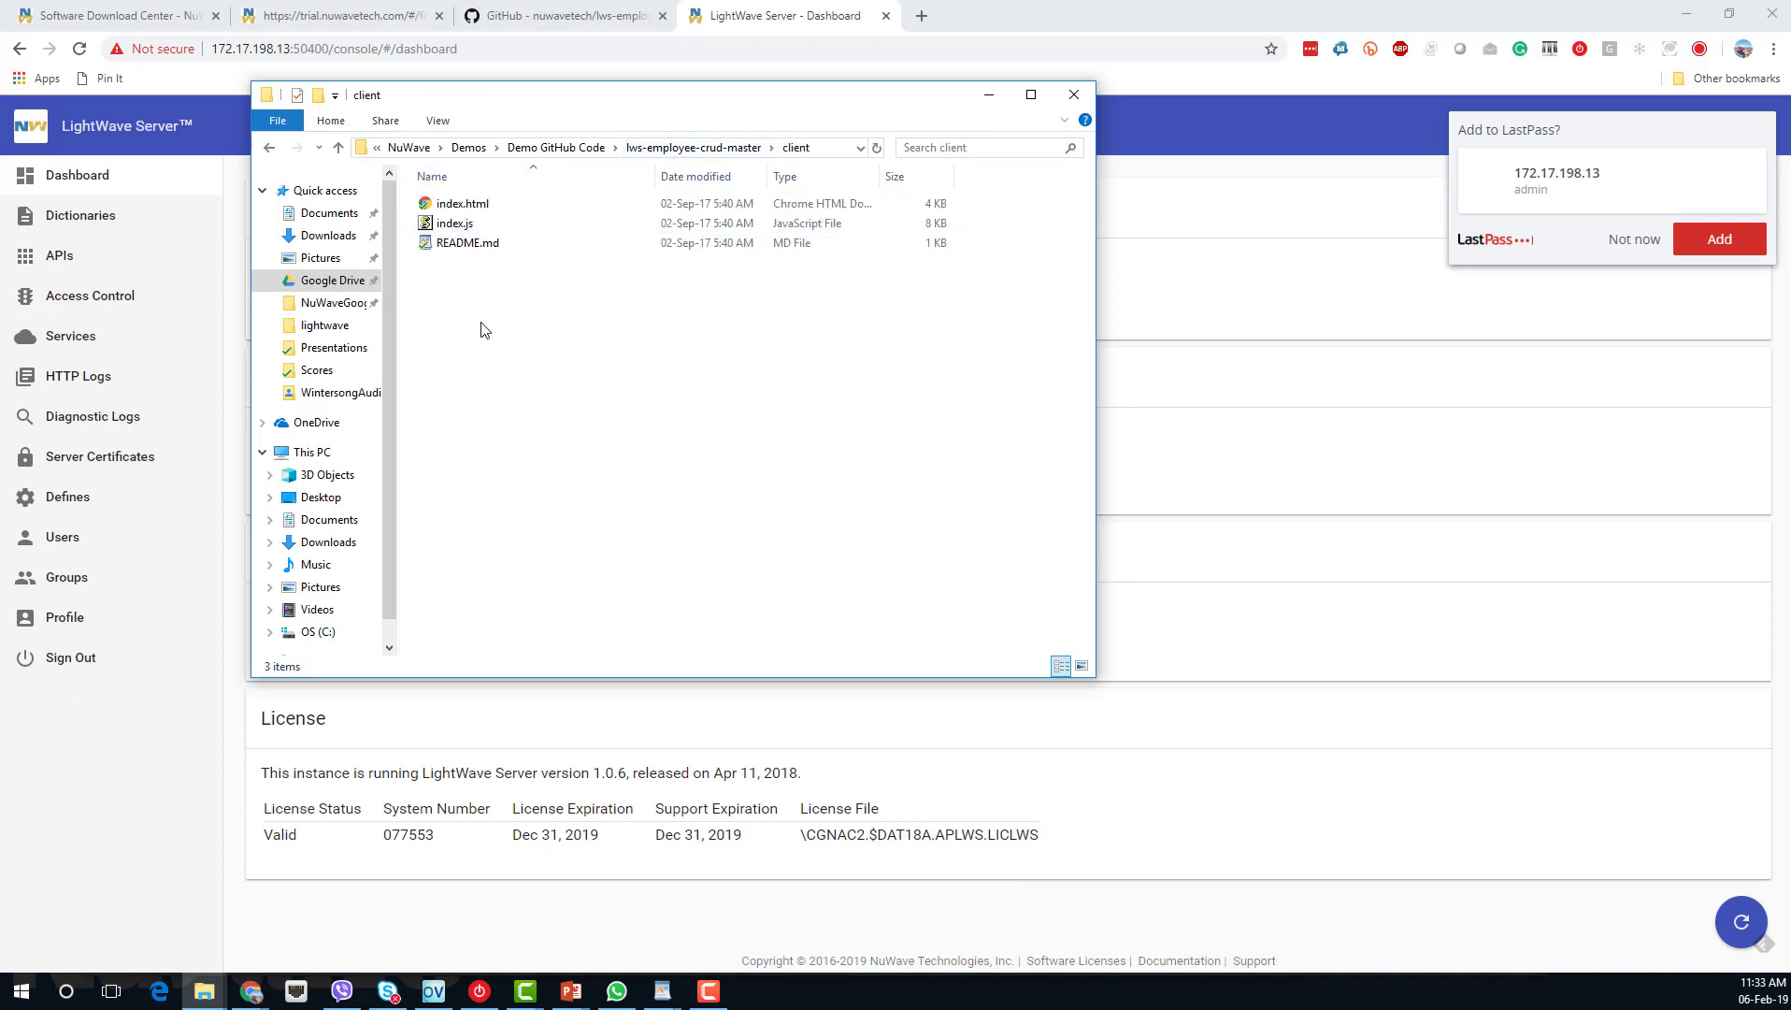
double_click(475, 211)
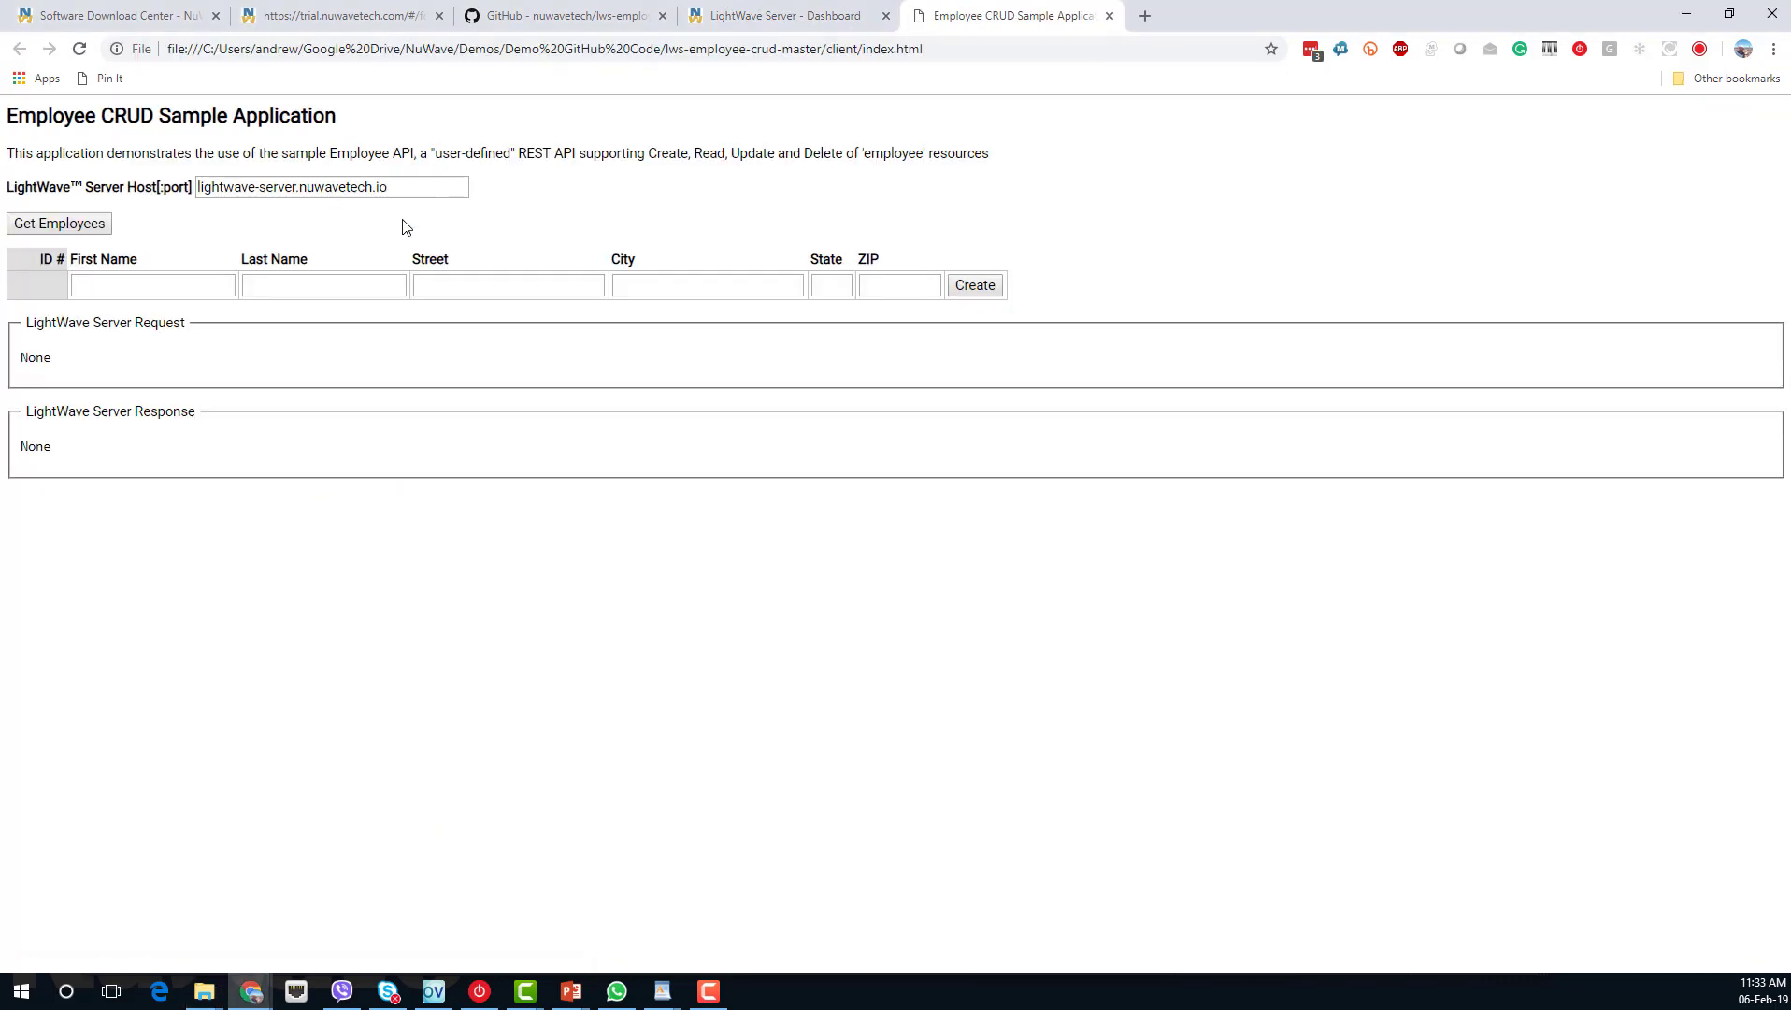
Replace the host field value with 172.17.198.13:50450.
drag(407, 187, 172, 192)
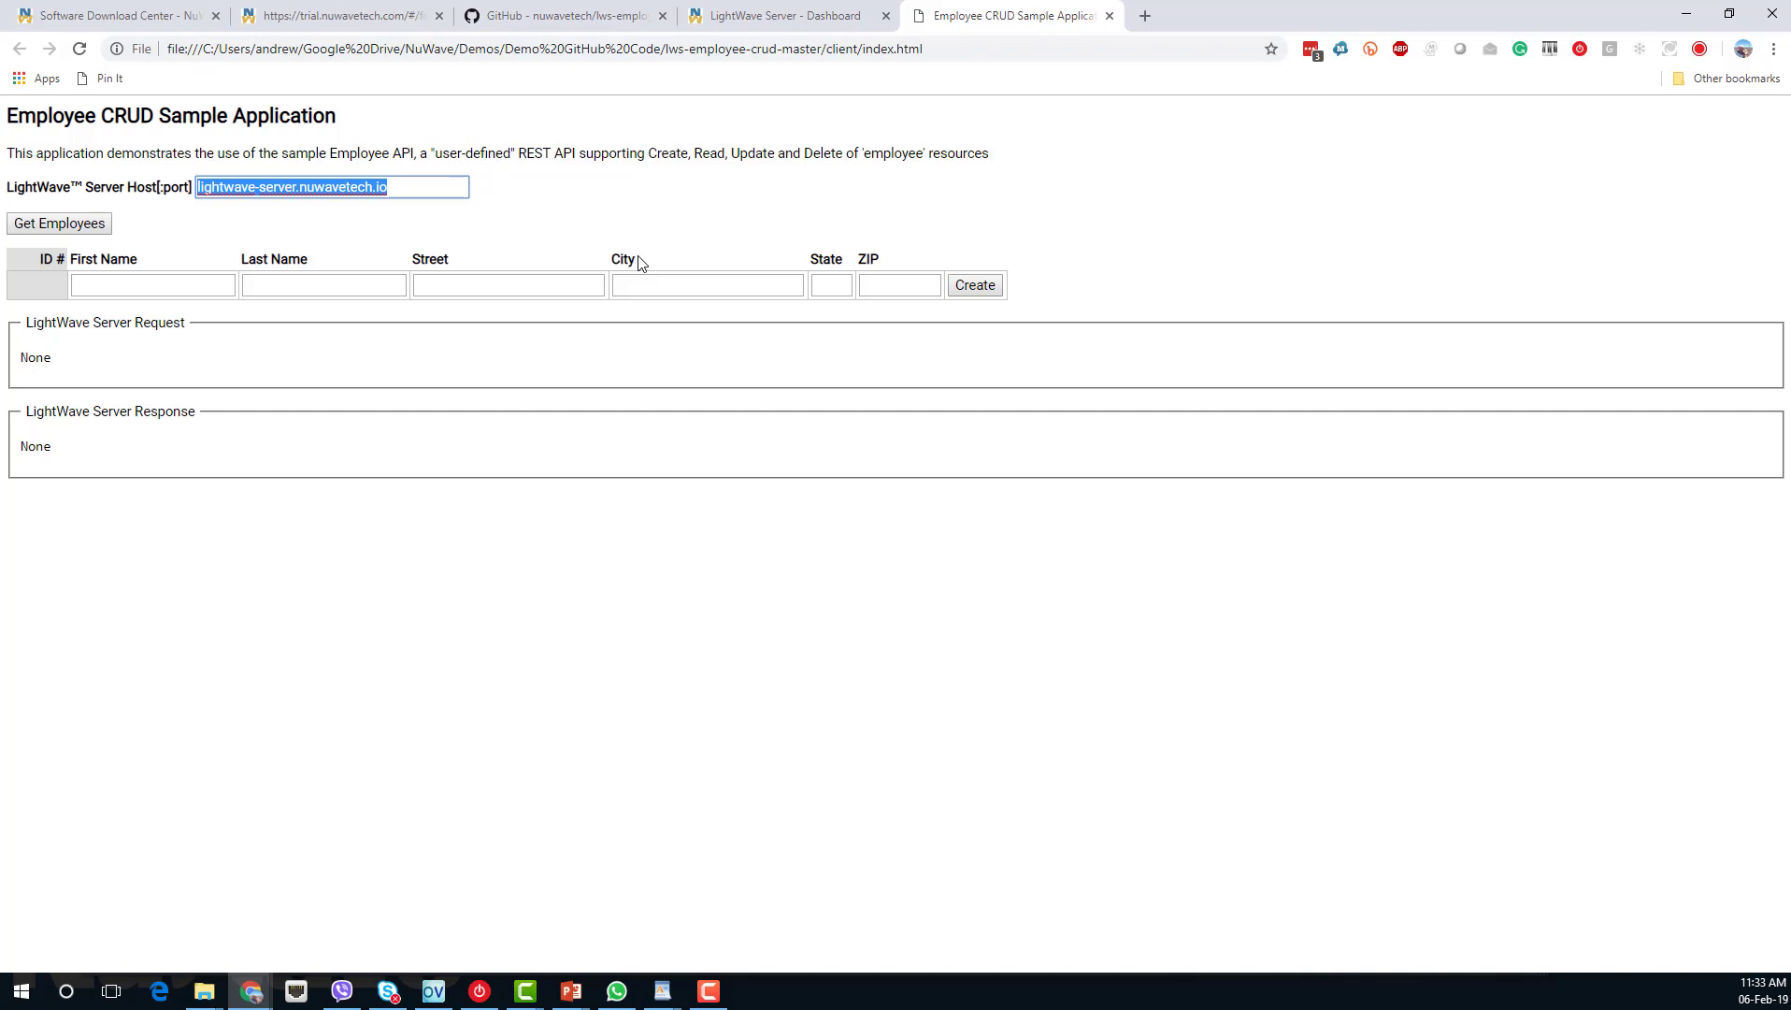
text(17)
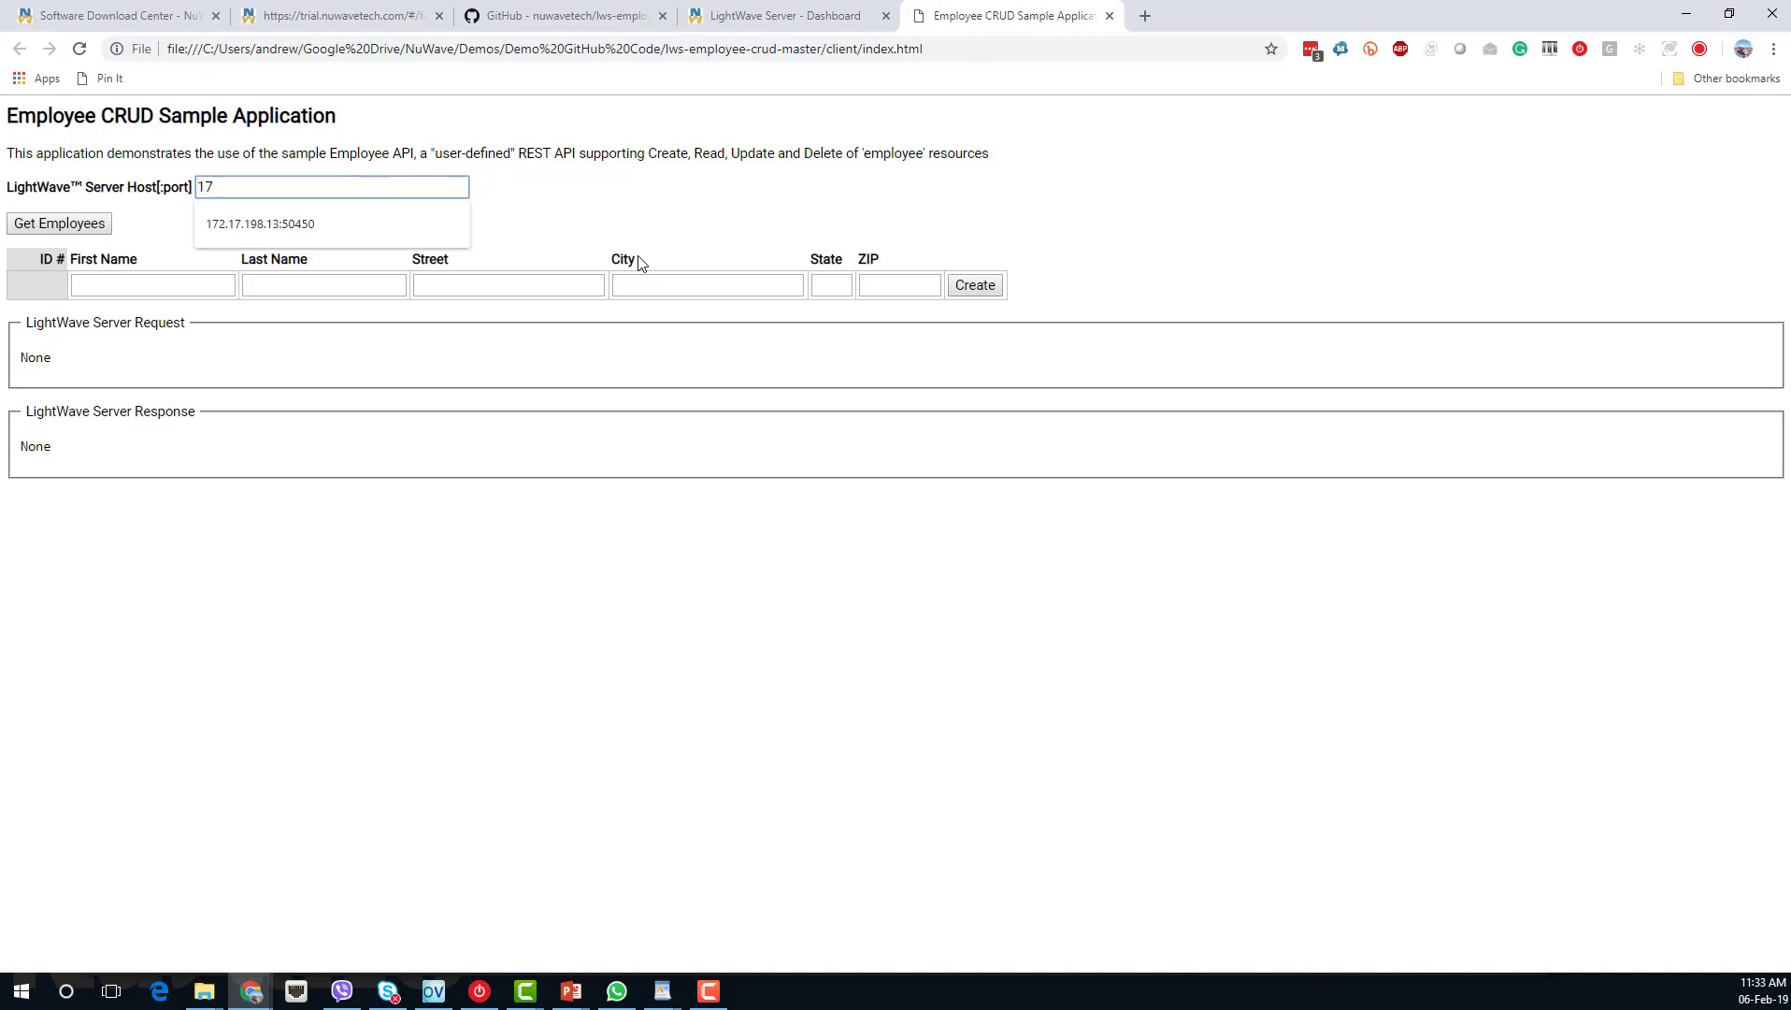
key(Down)
click(344, 224)
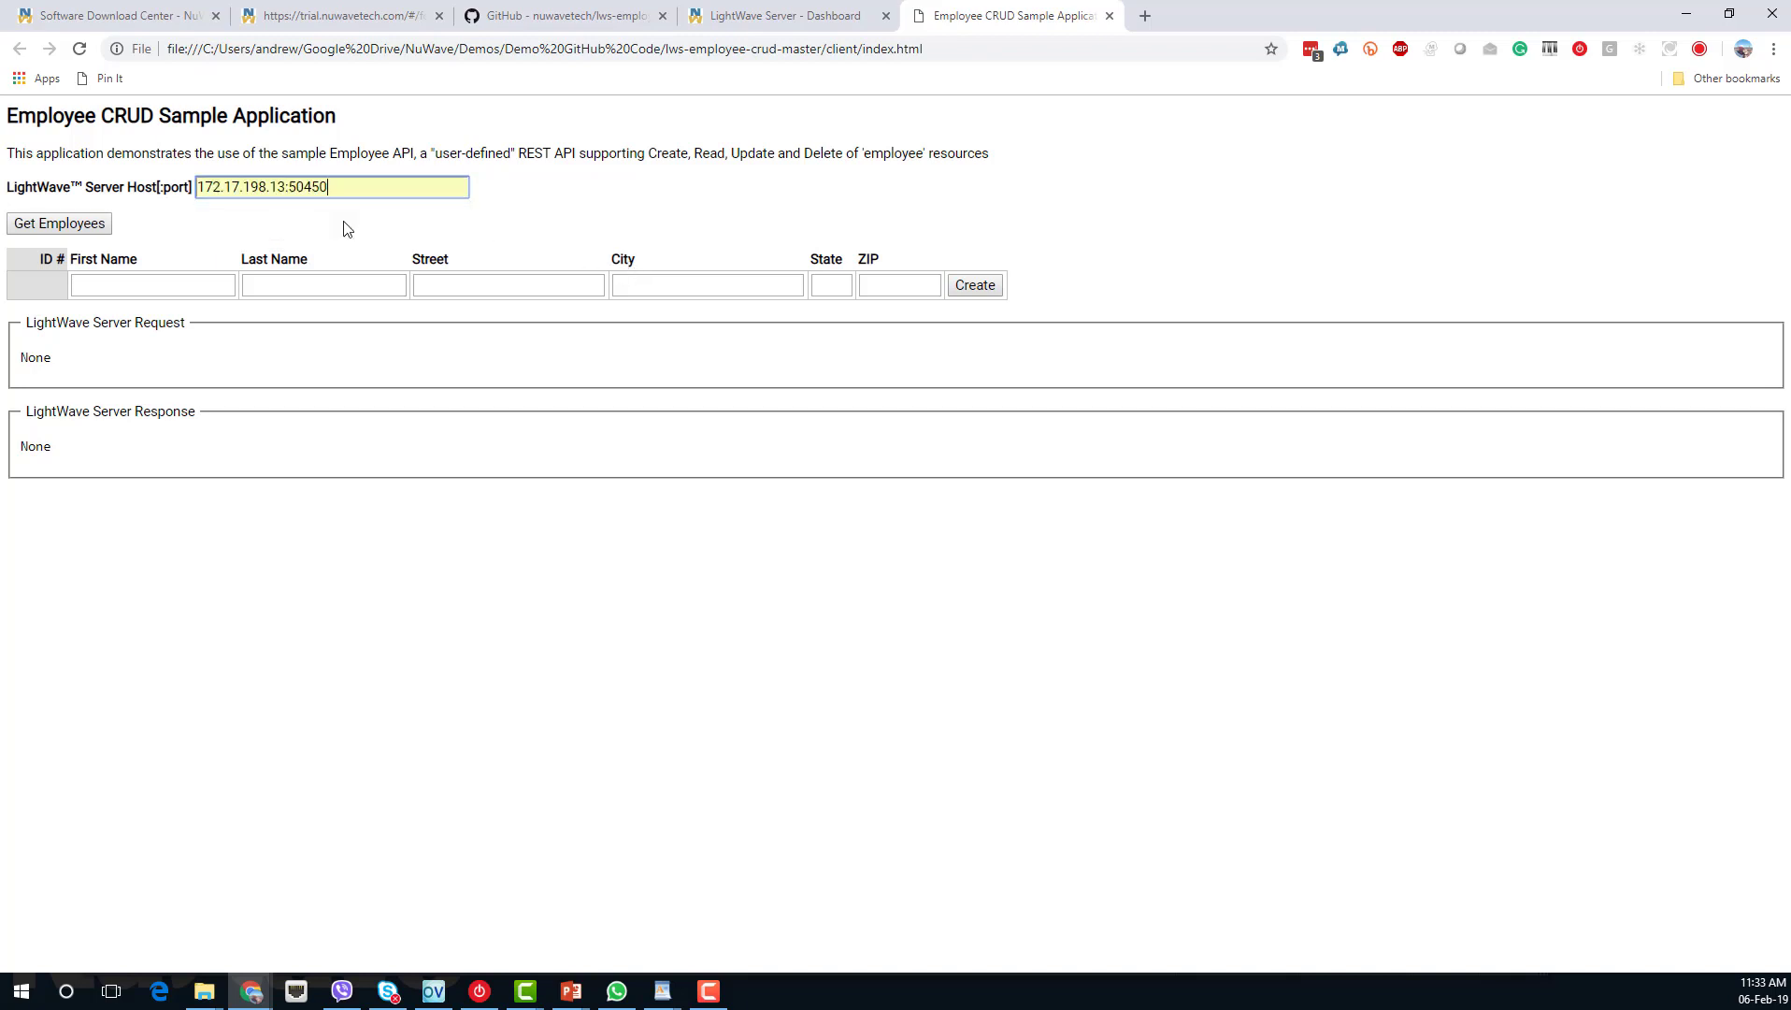
Fetch the employee list and review the JSON response showing employees 100–103.
click(77, 232)
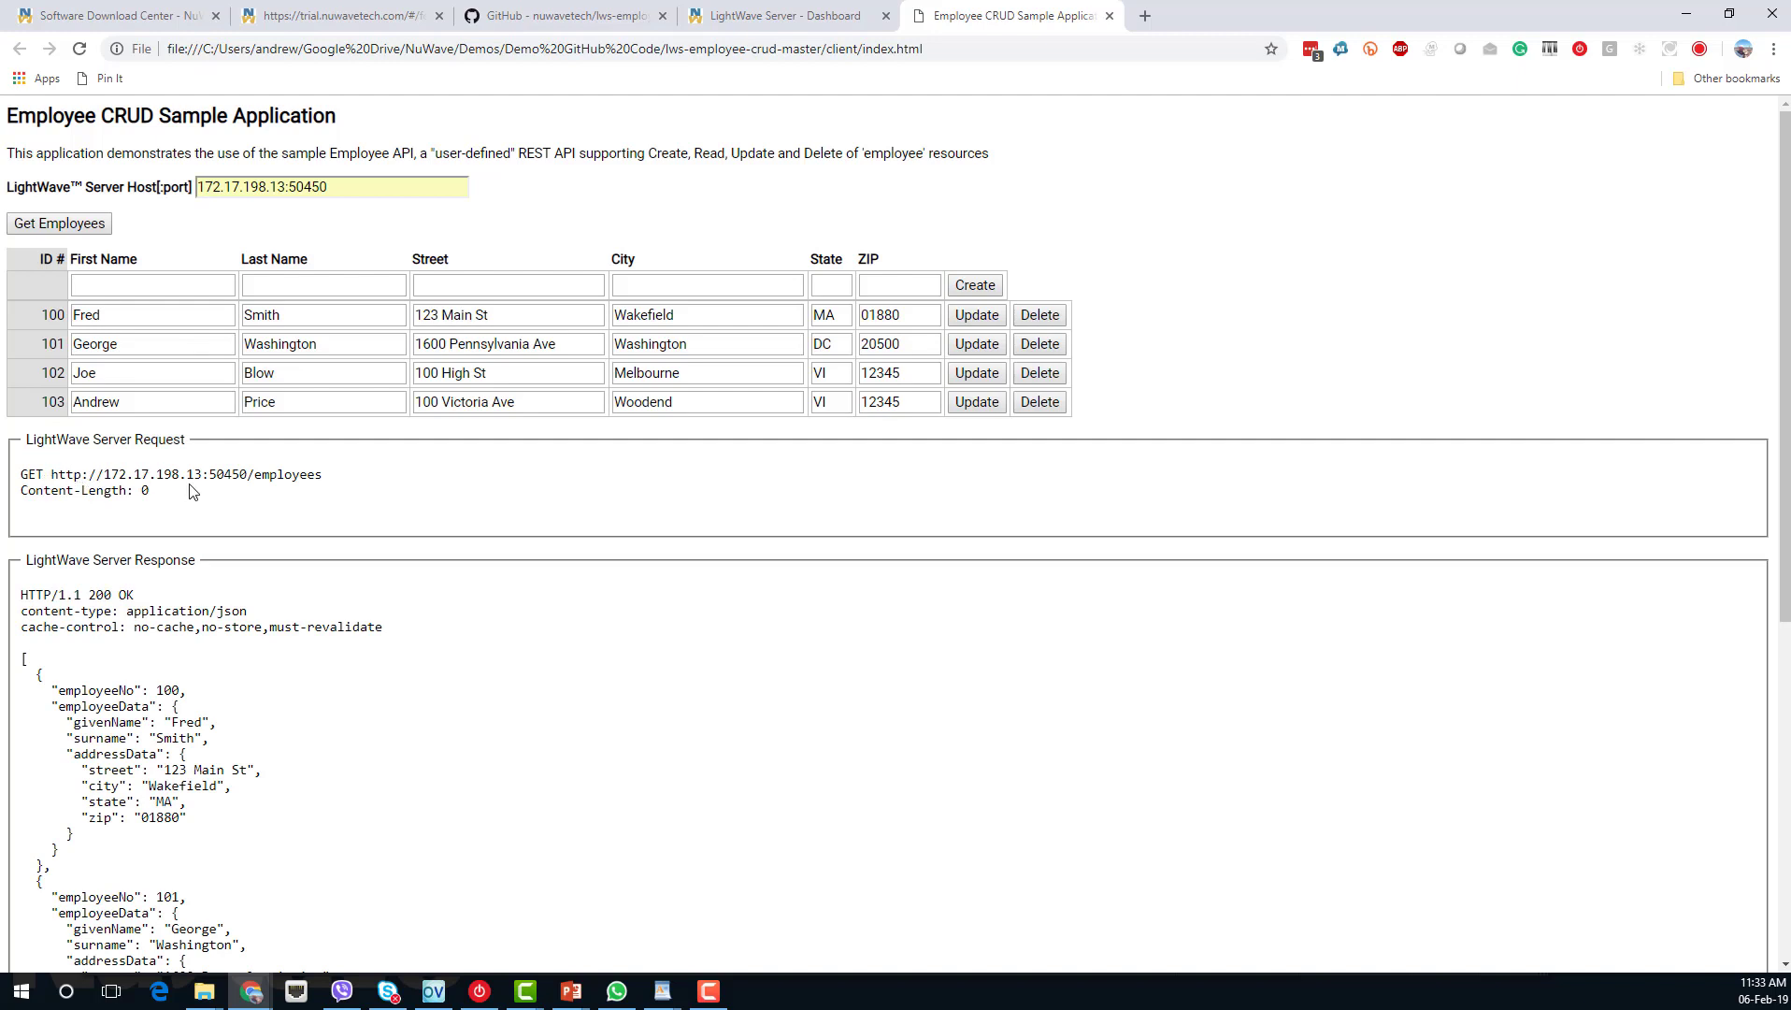
scroll(241, 501, down, 4)
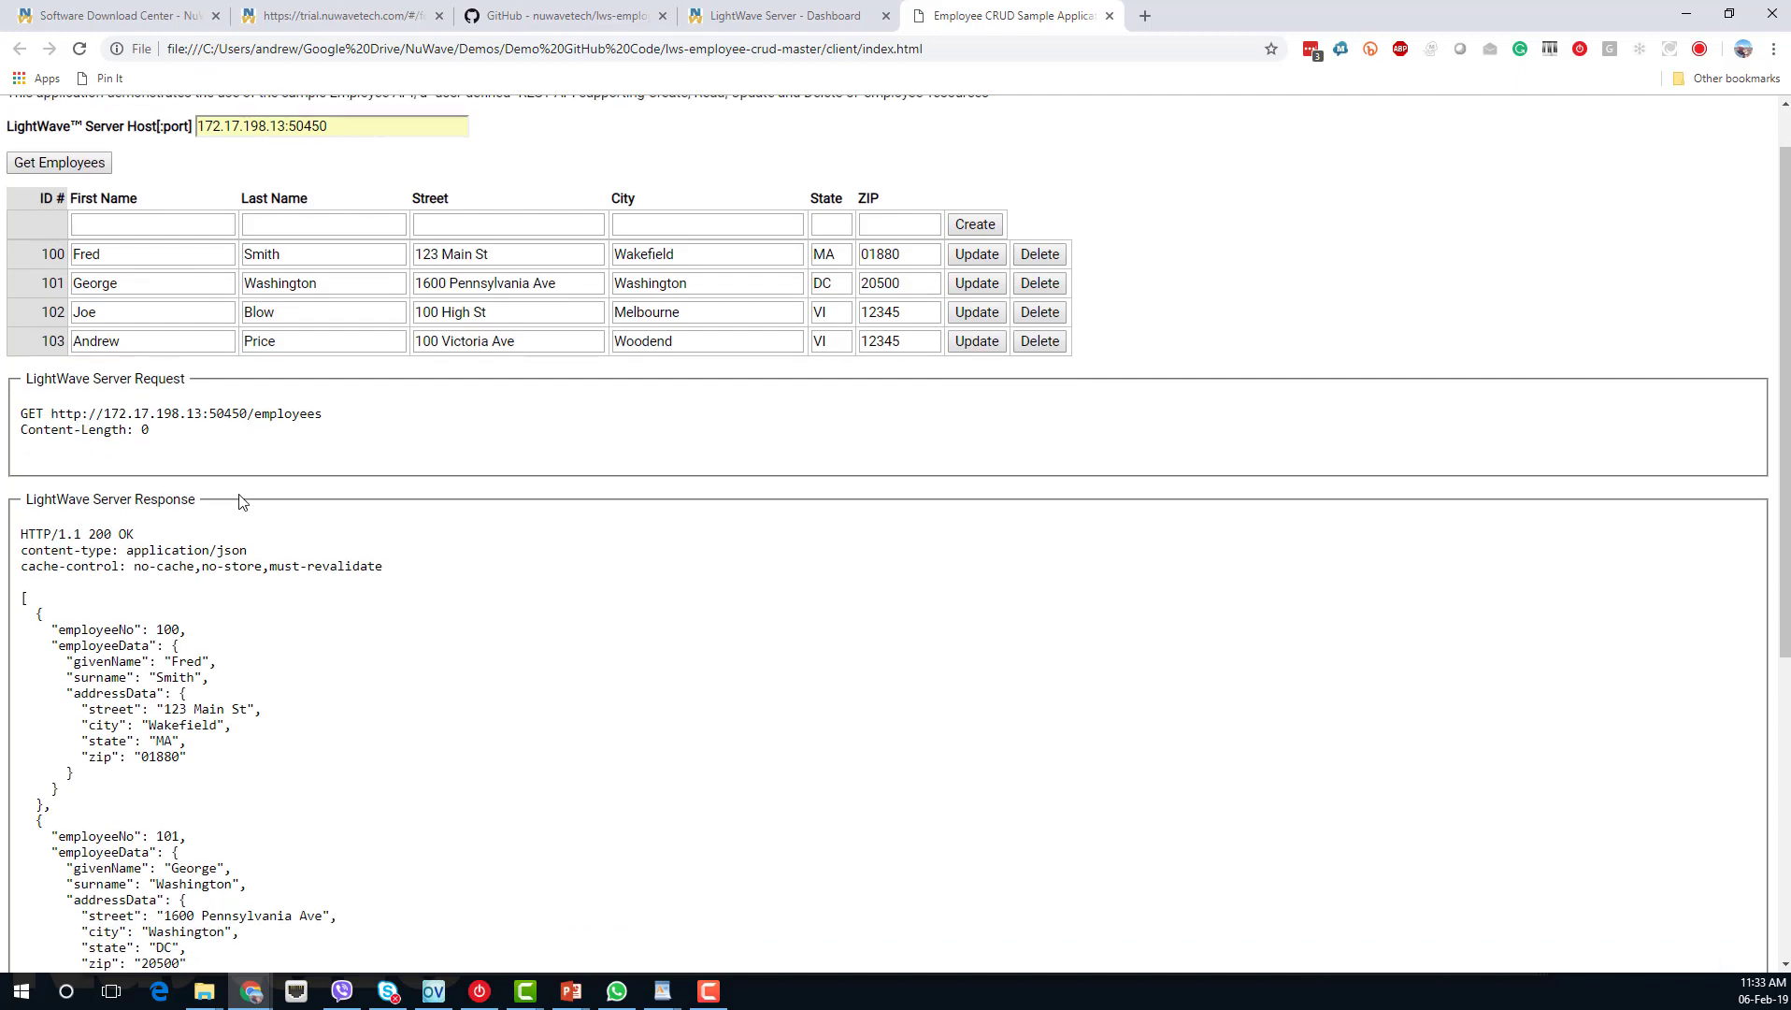
scroll(241, 501, down, 2)
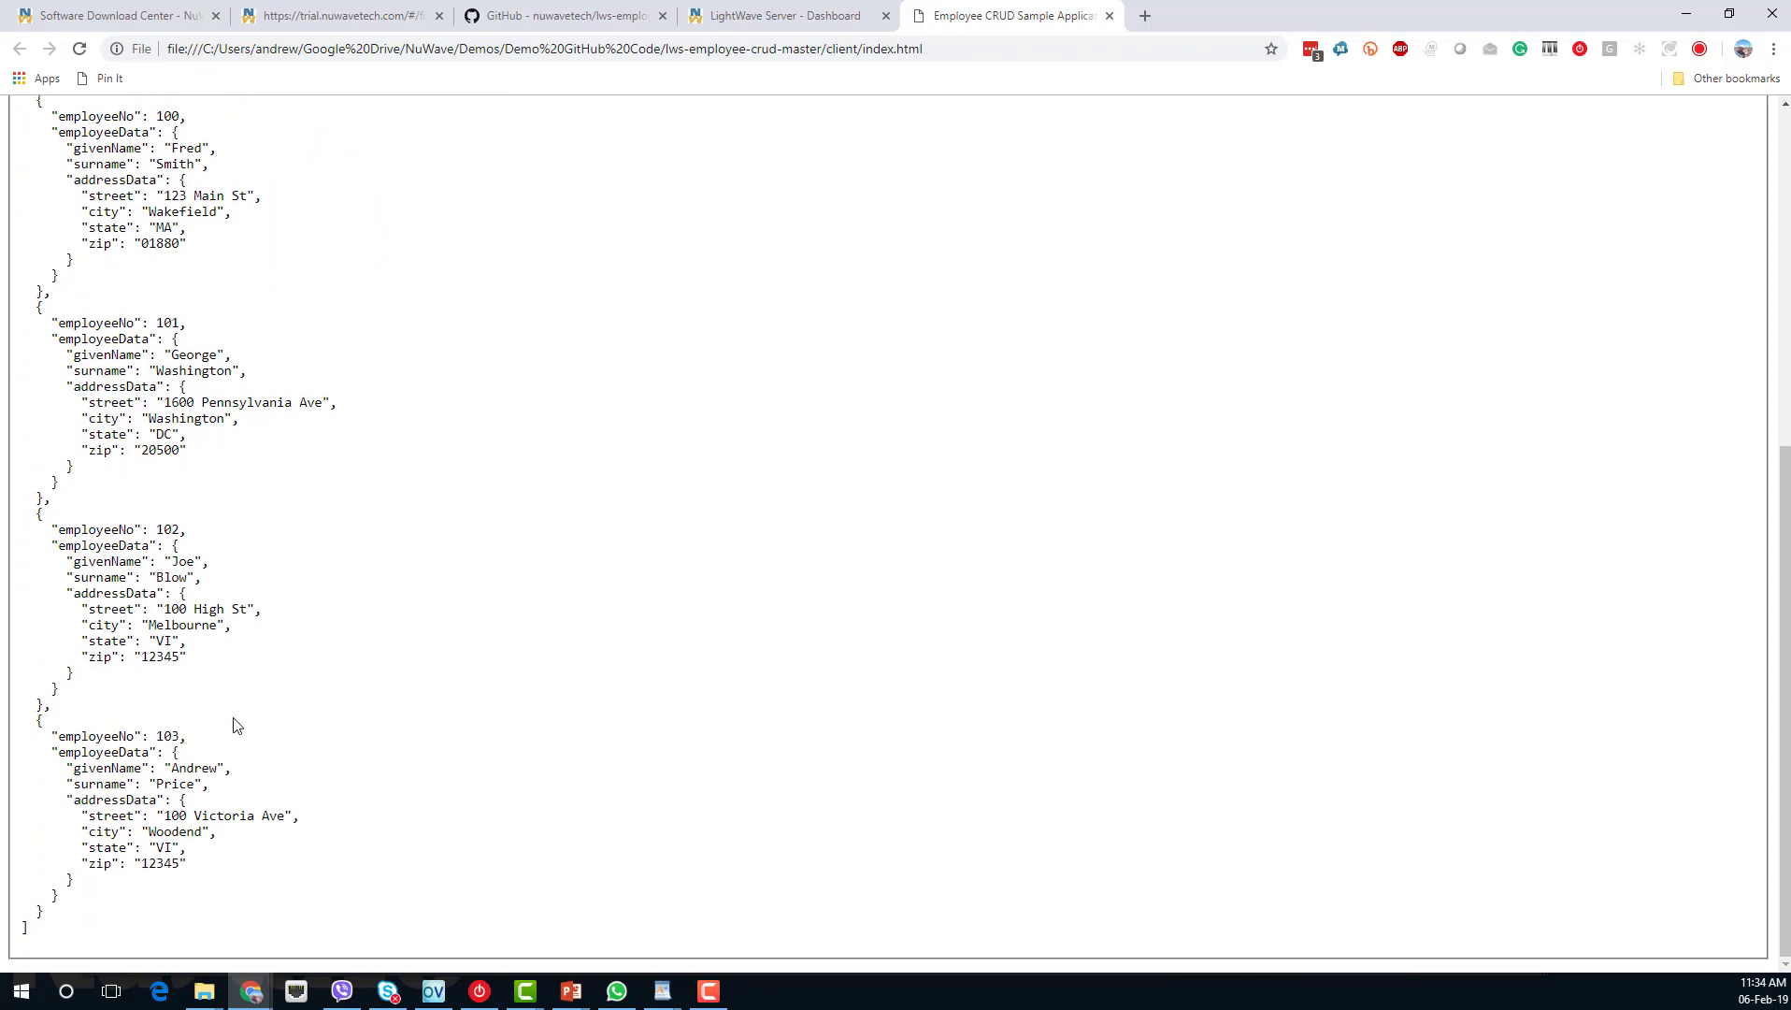
scroll(236, 726, up, 6)
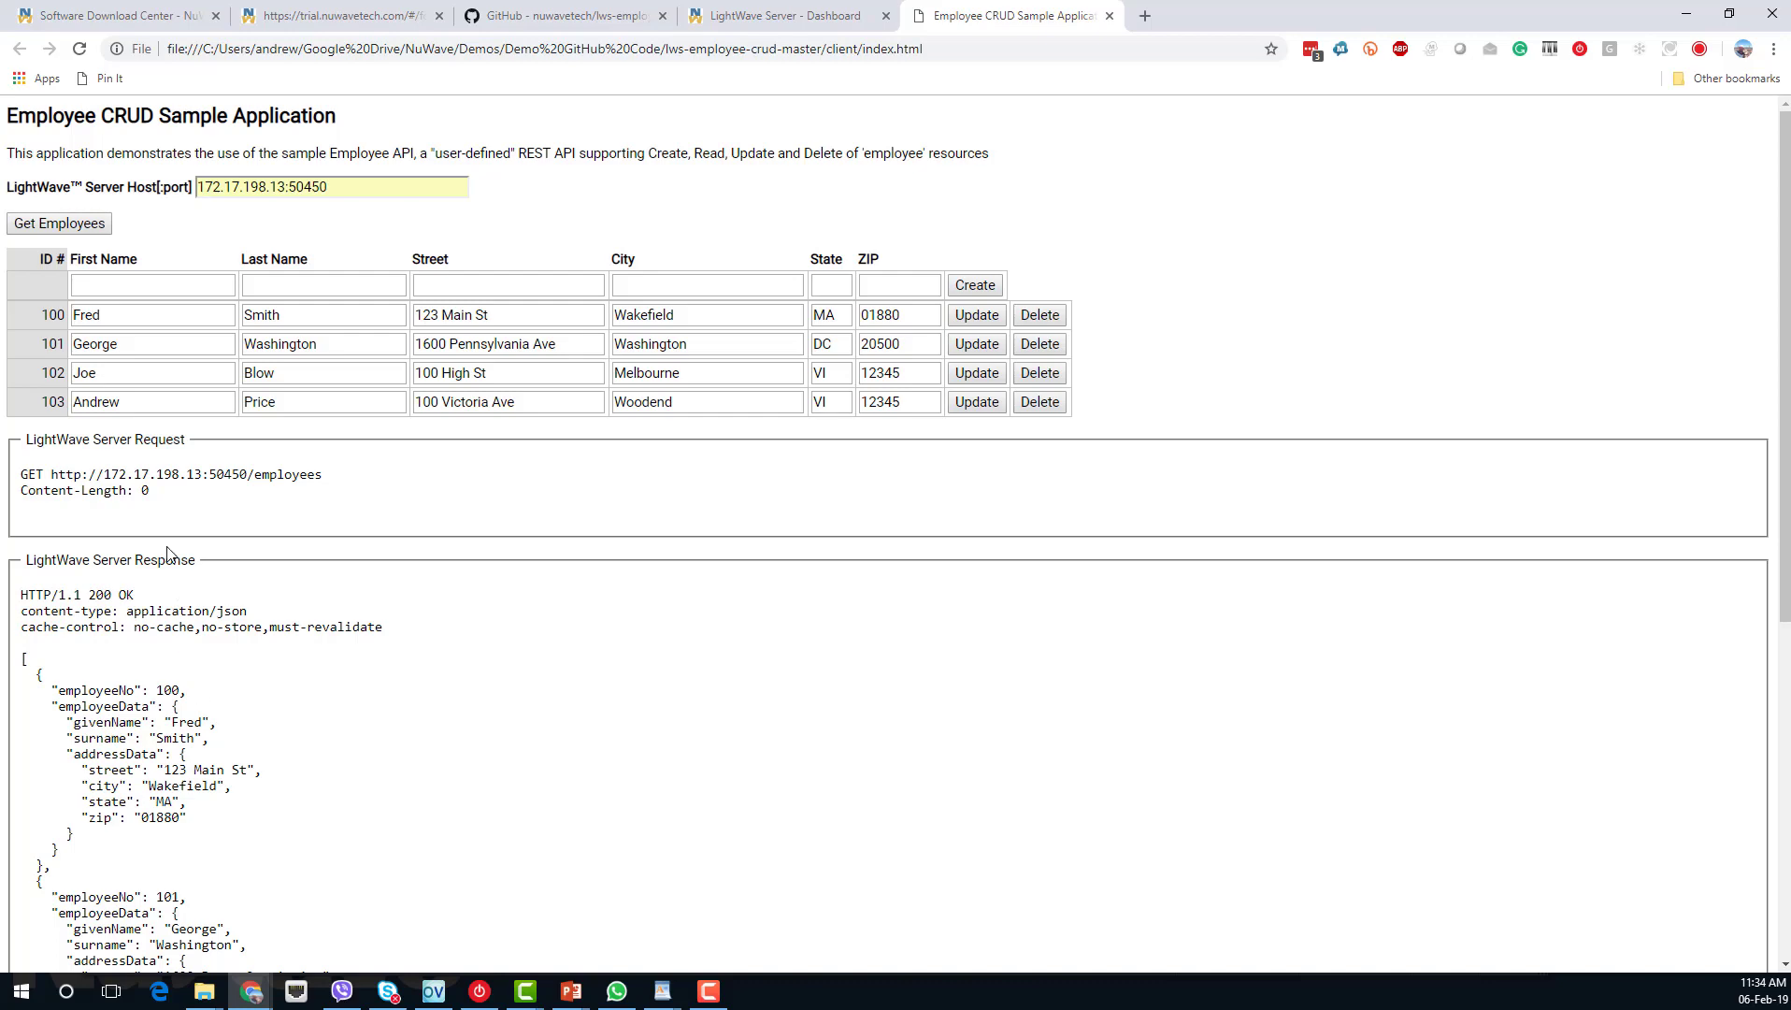
key(alt+Tab)
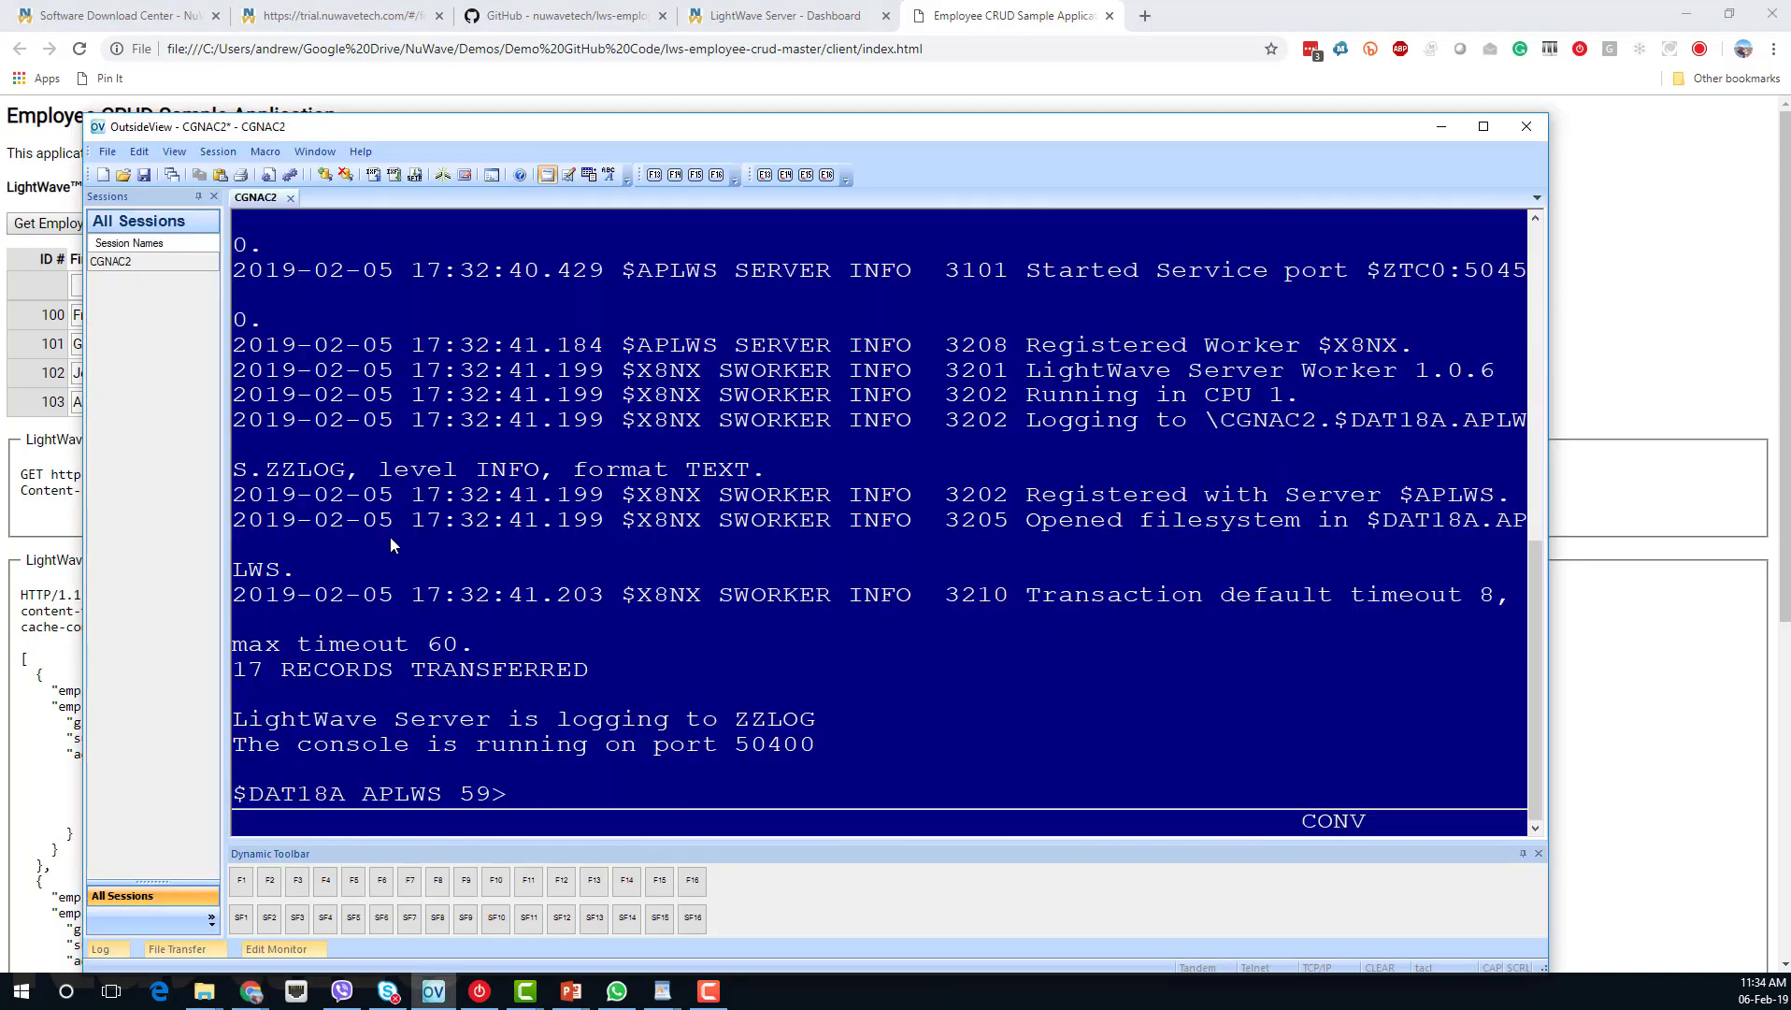
Switch to volume APEMP, dump the four EMPDATA records with FUP COPY, and run fileinfo empdata.
text(volu)
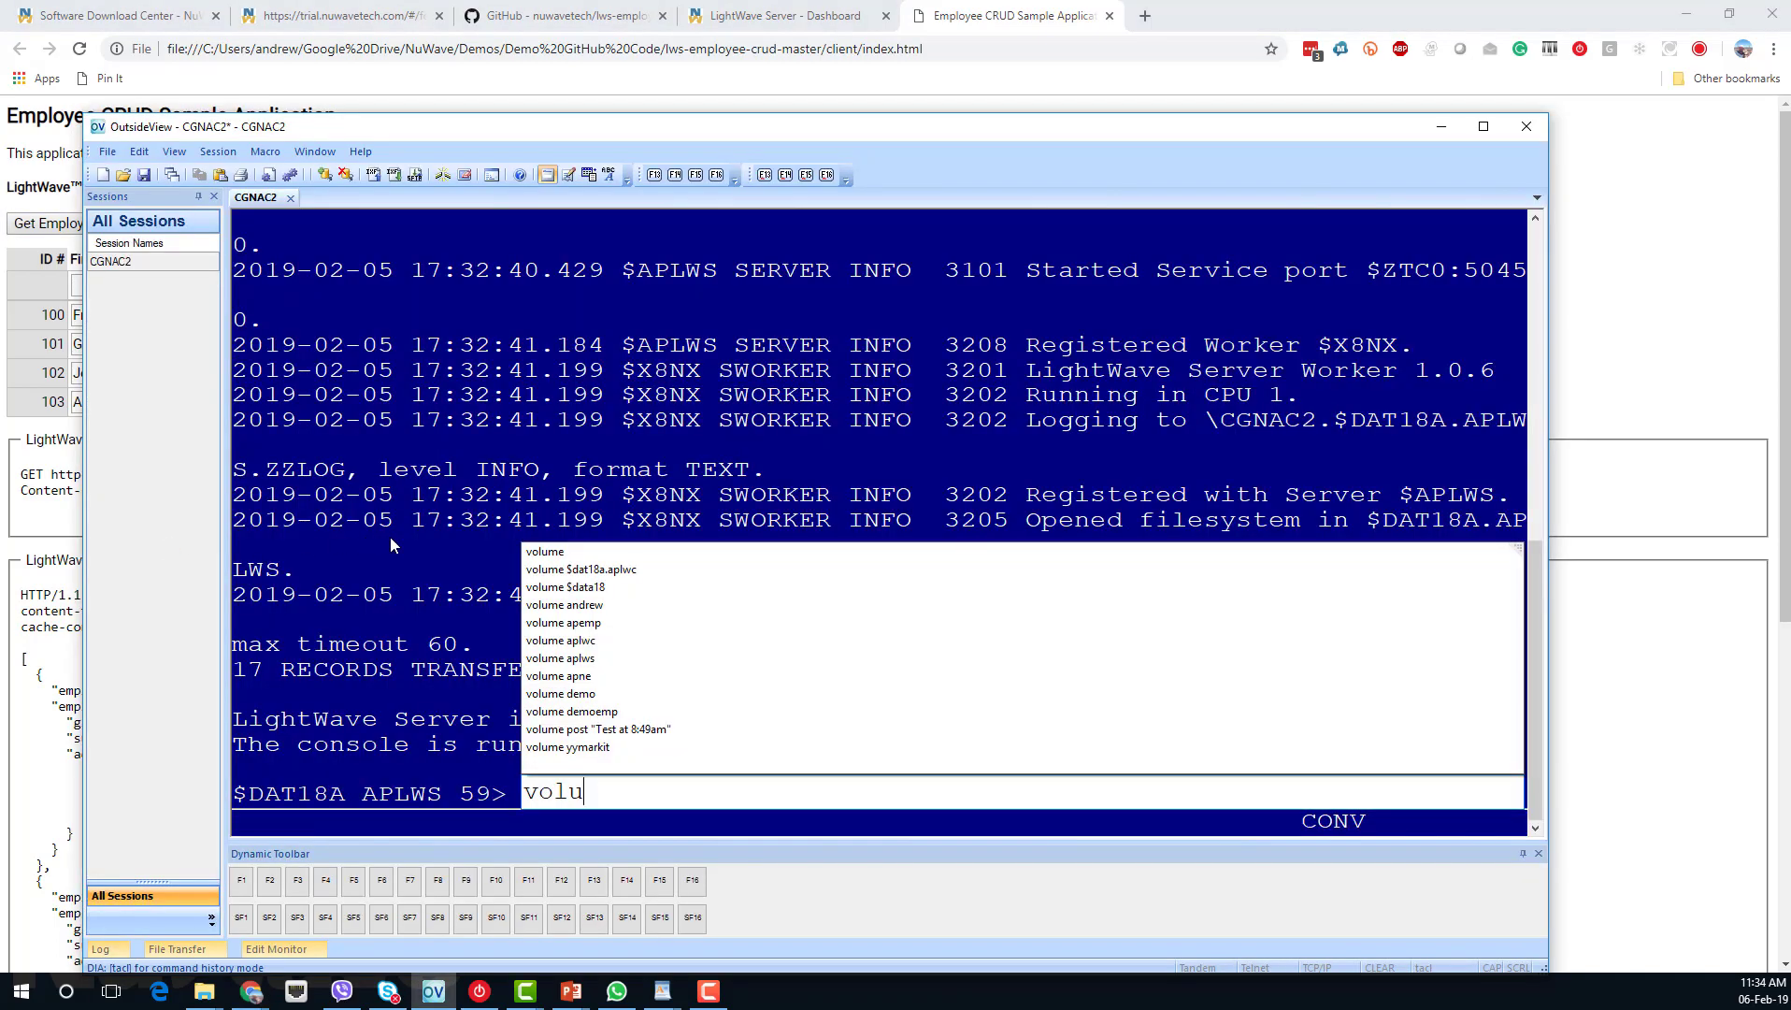
text(me apemp)
key(Return)
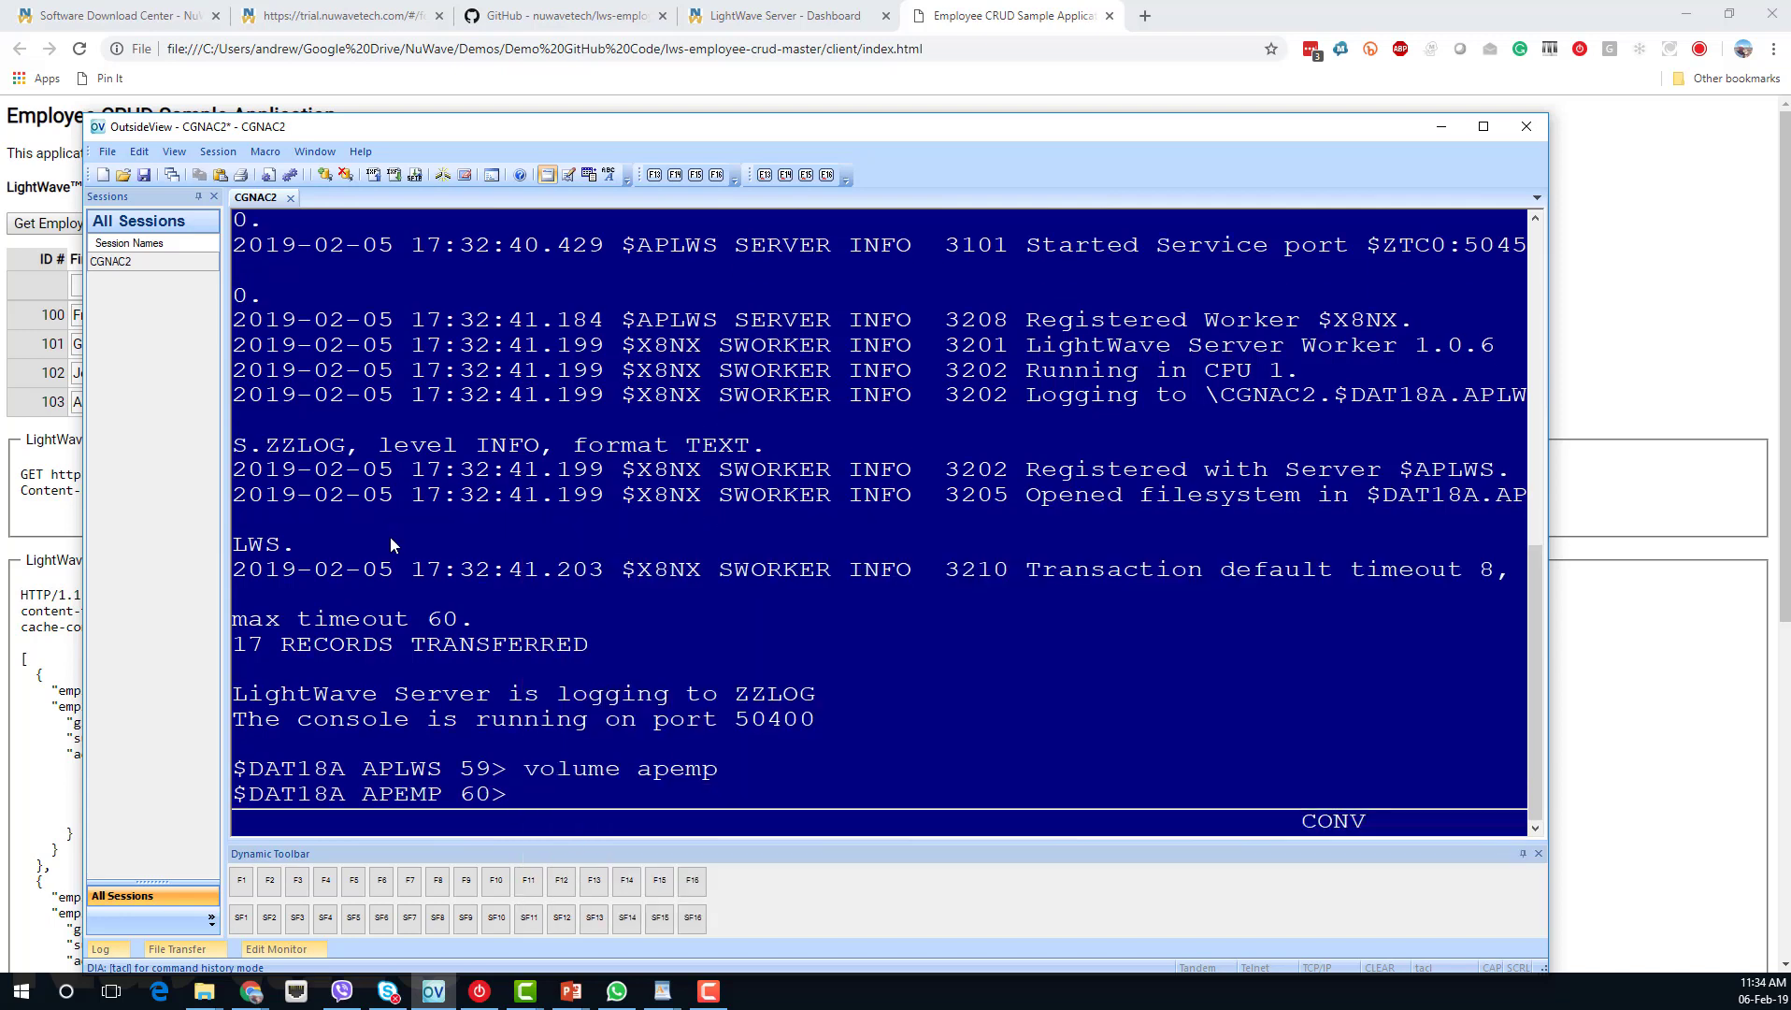
text(fup c)
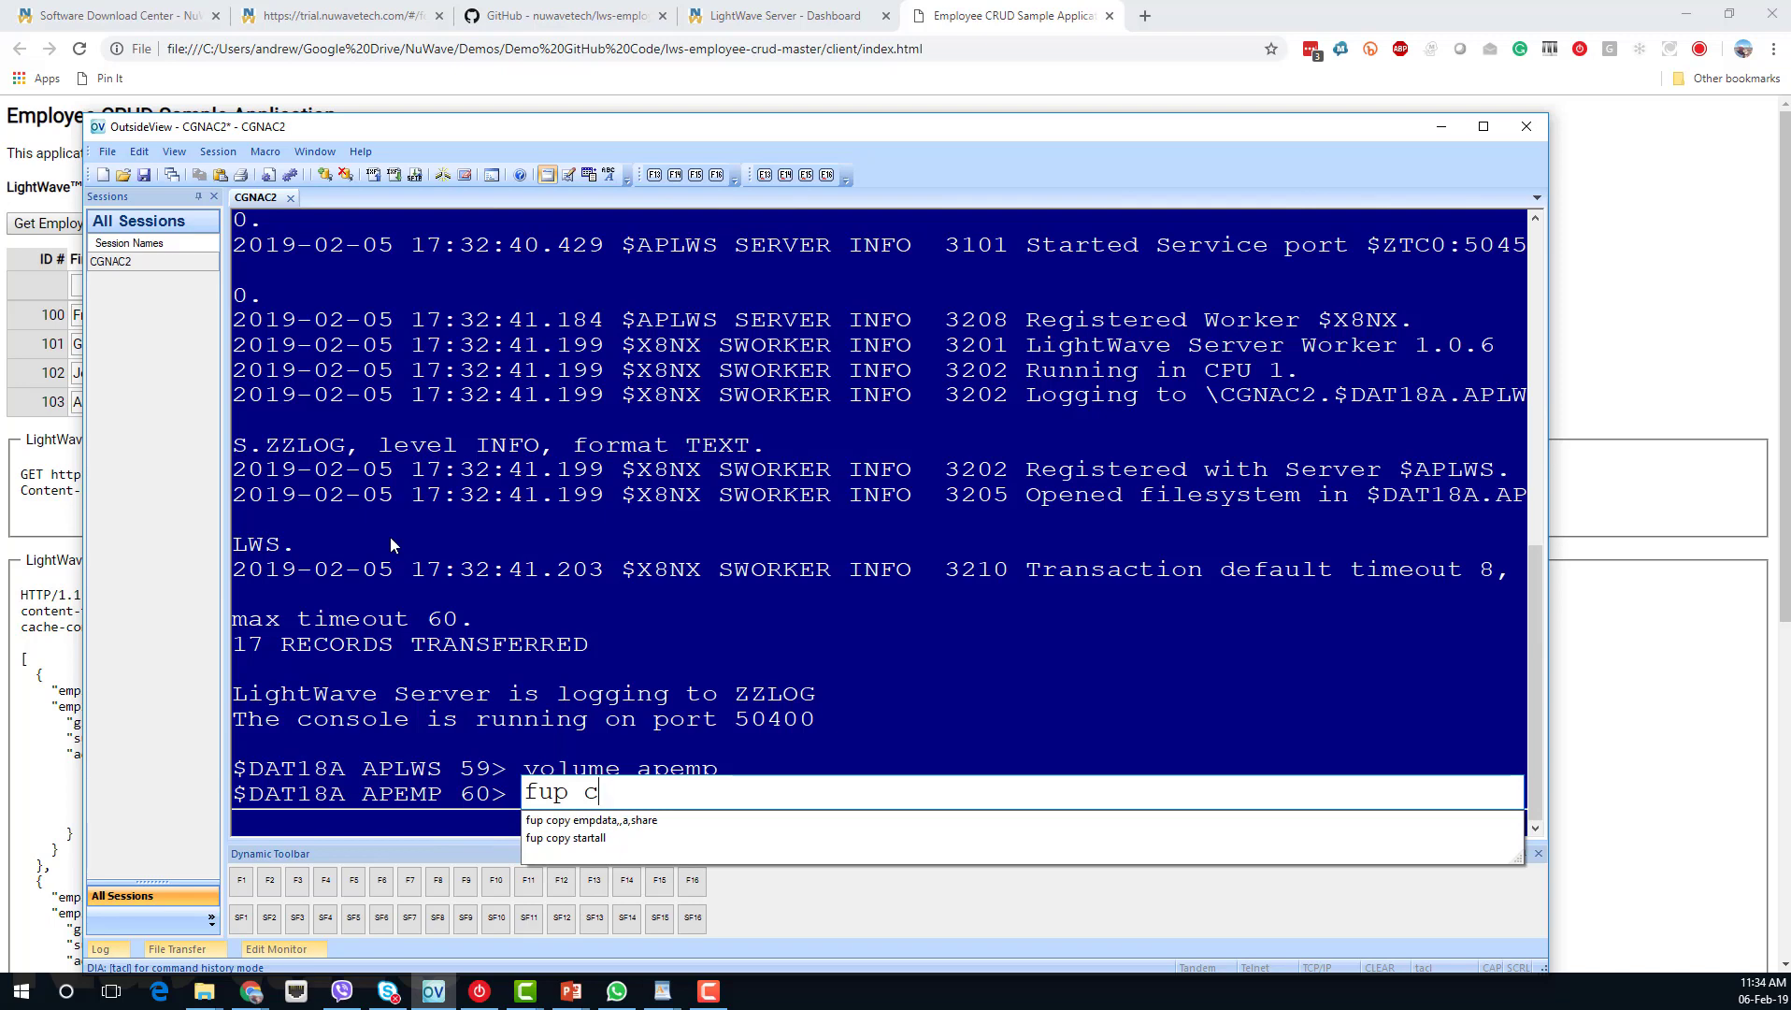
key(Down)
key(Return)
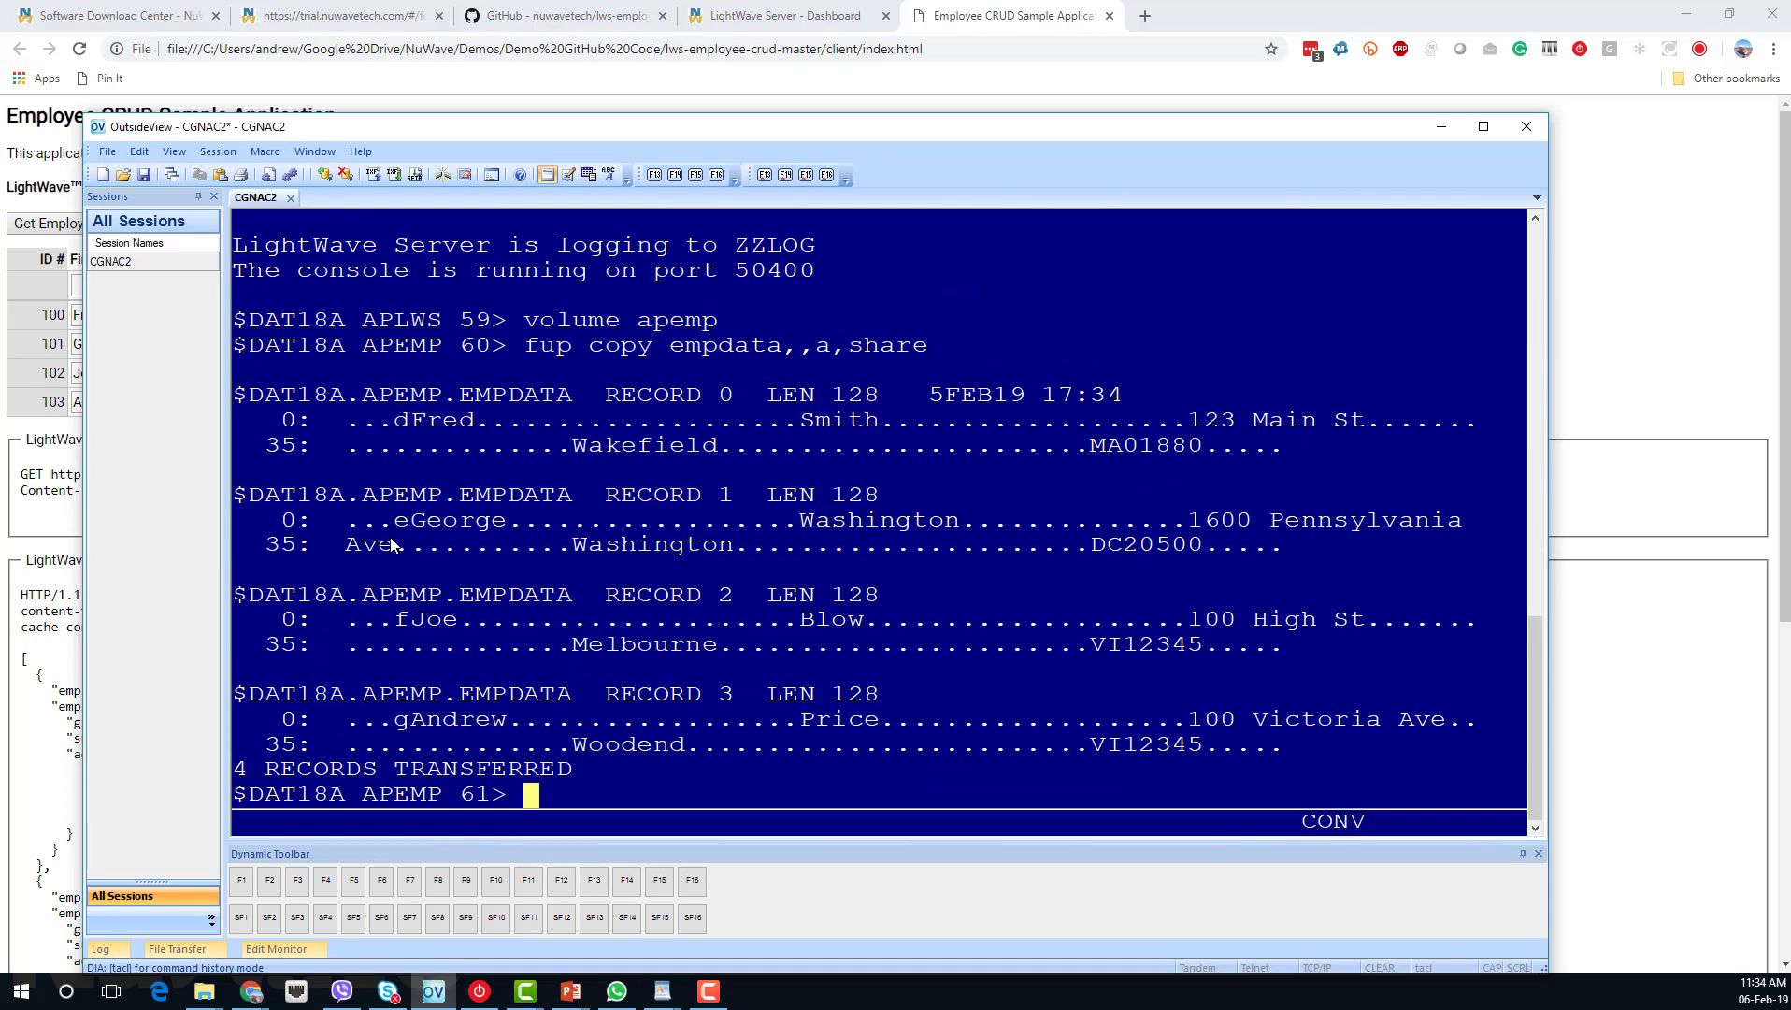
text(fileinfo empdata)
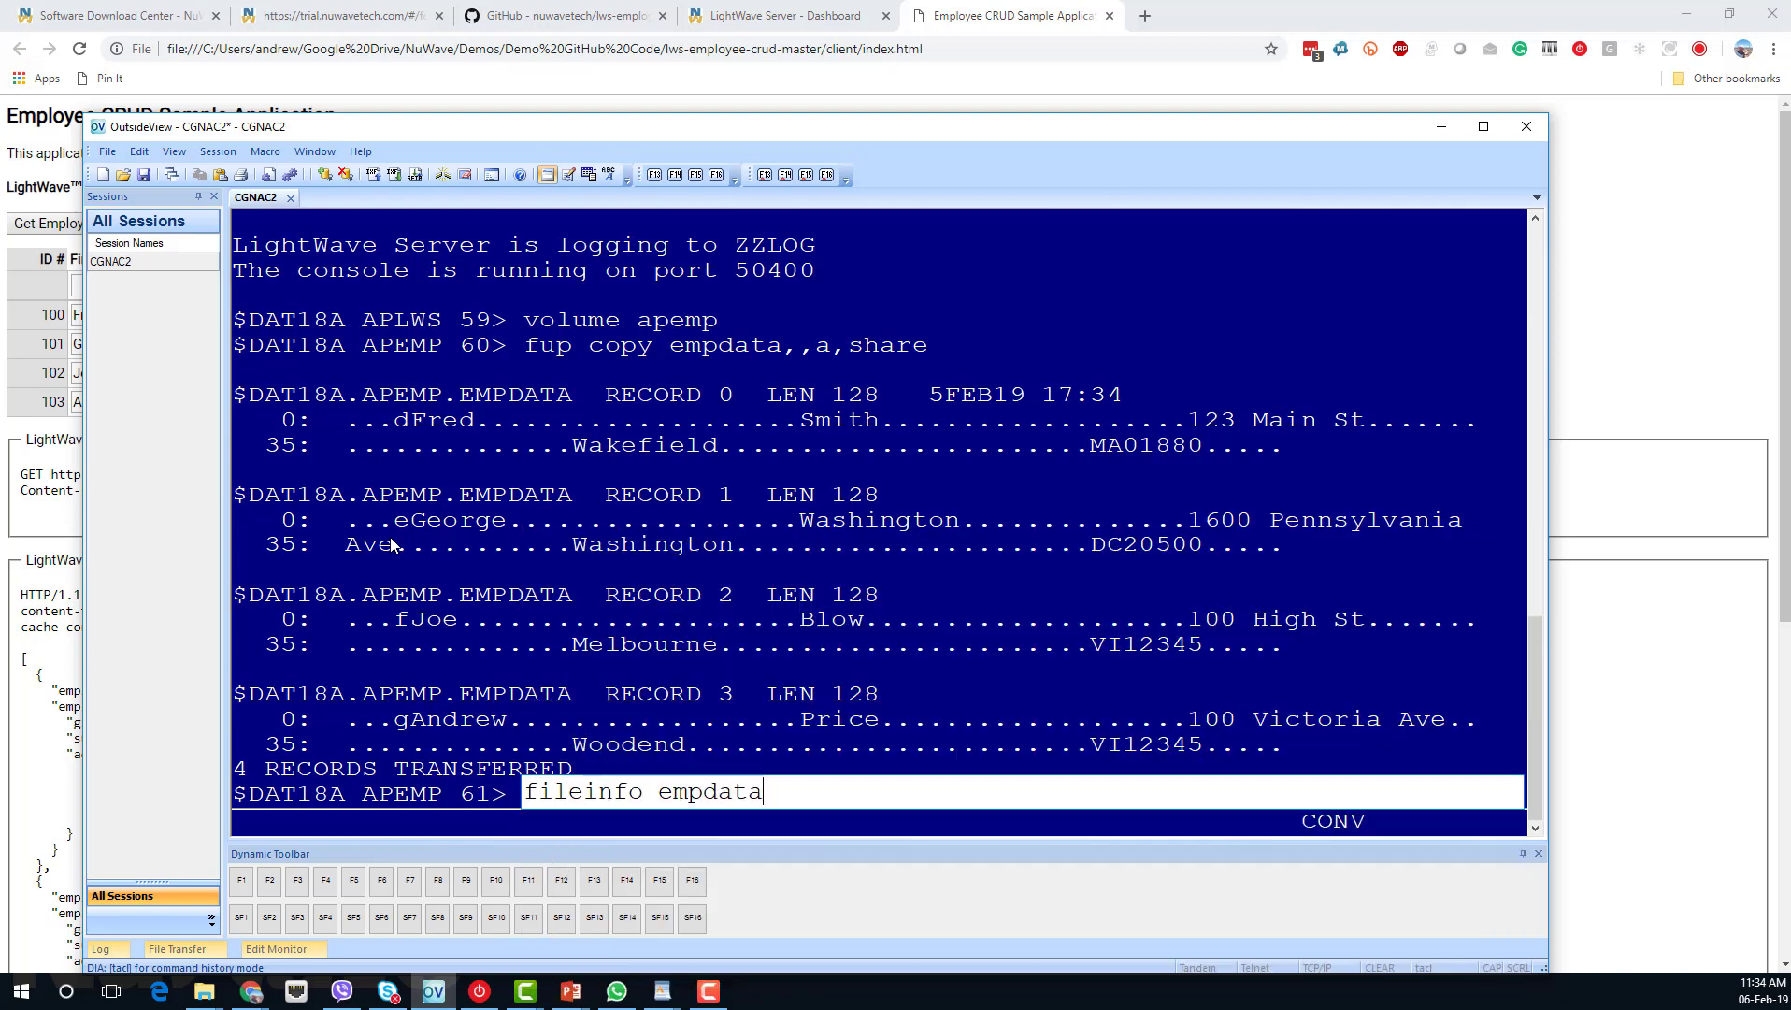
key(Return)
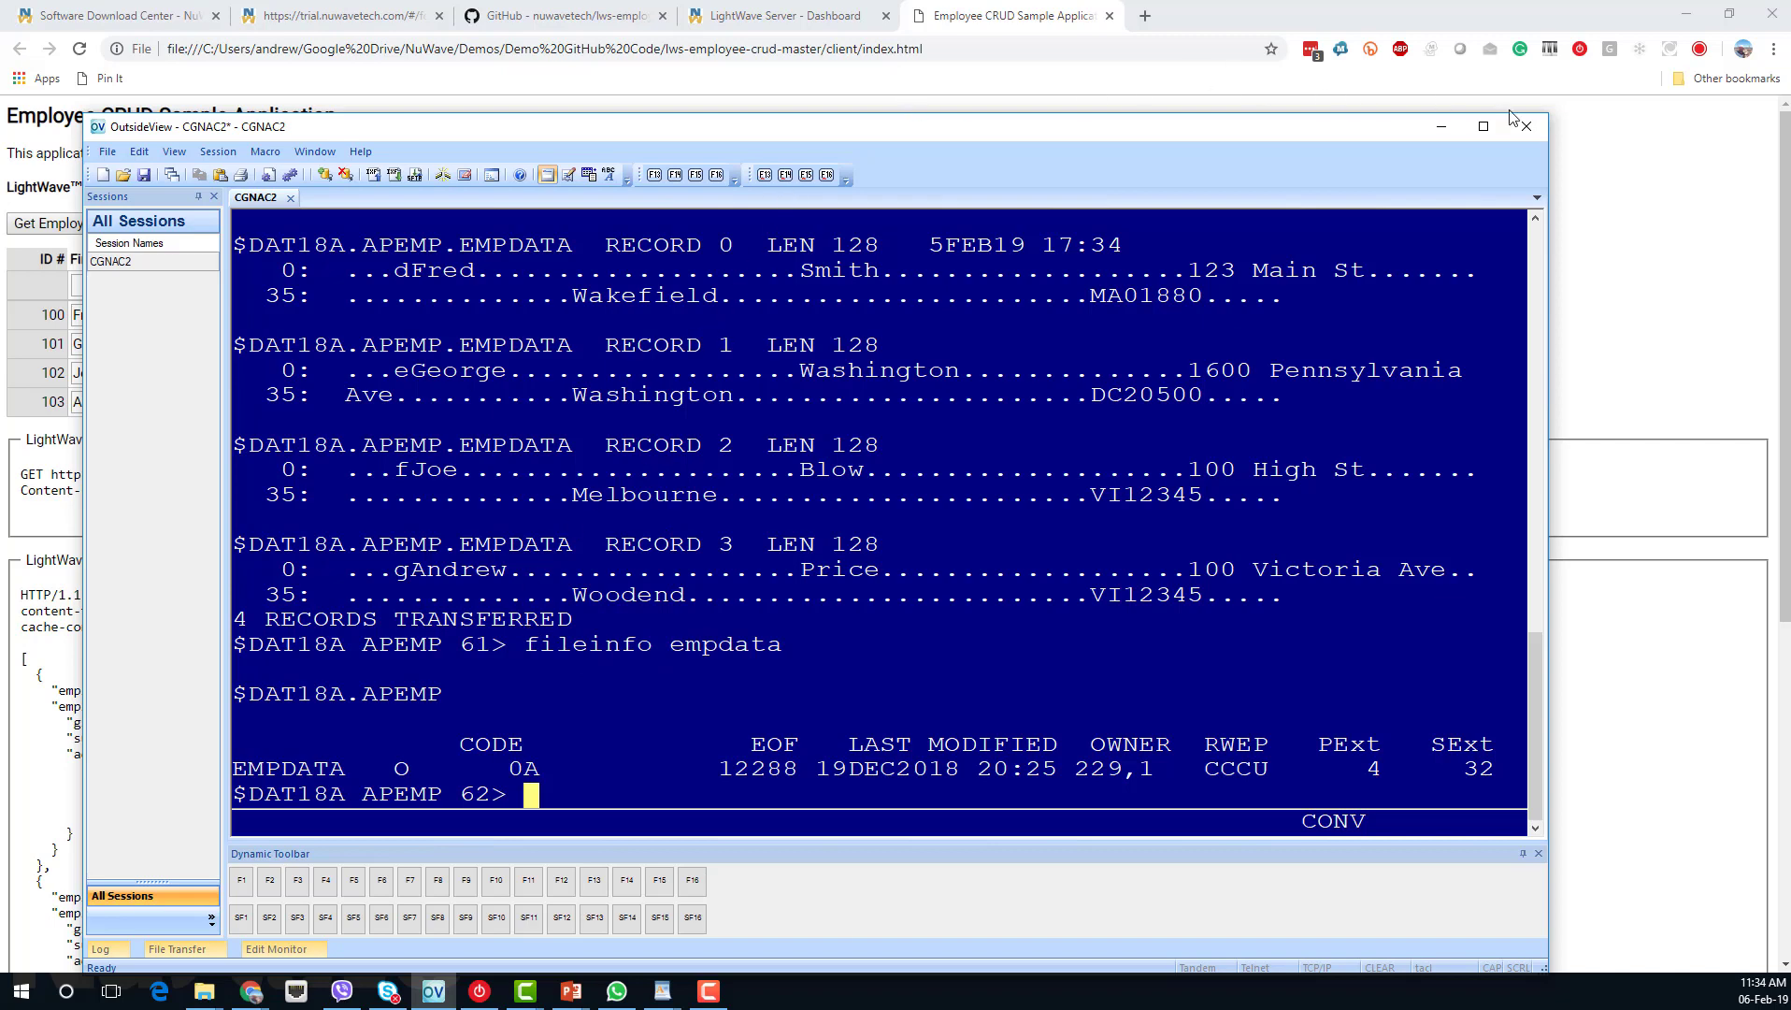
Delete employee 103, then rerun the FUP COPY of EMPDATA in OutsideView to list employees 100–102.
click(1643, 228)
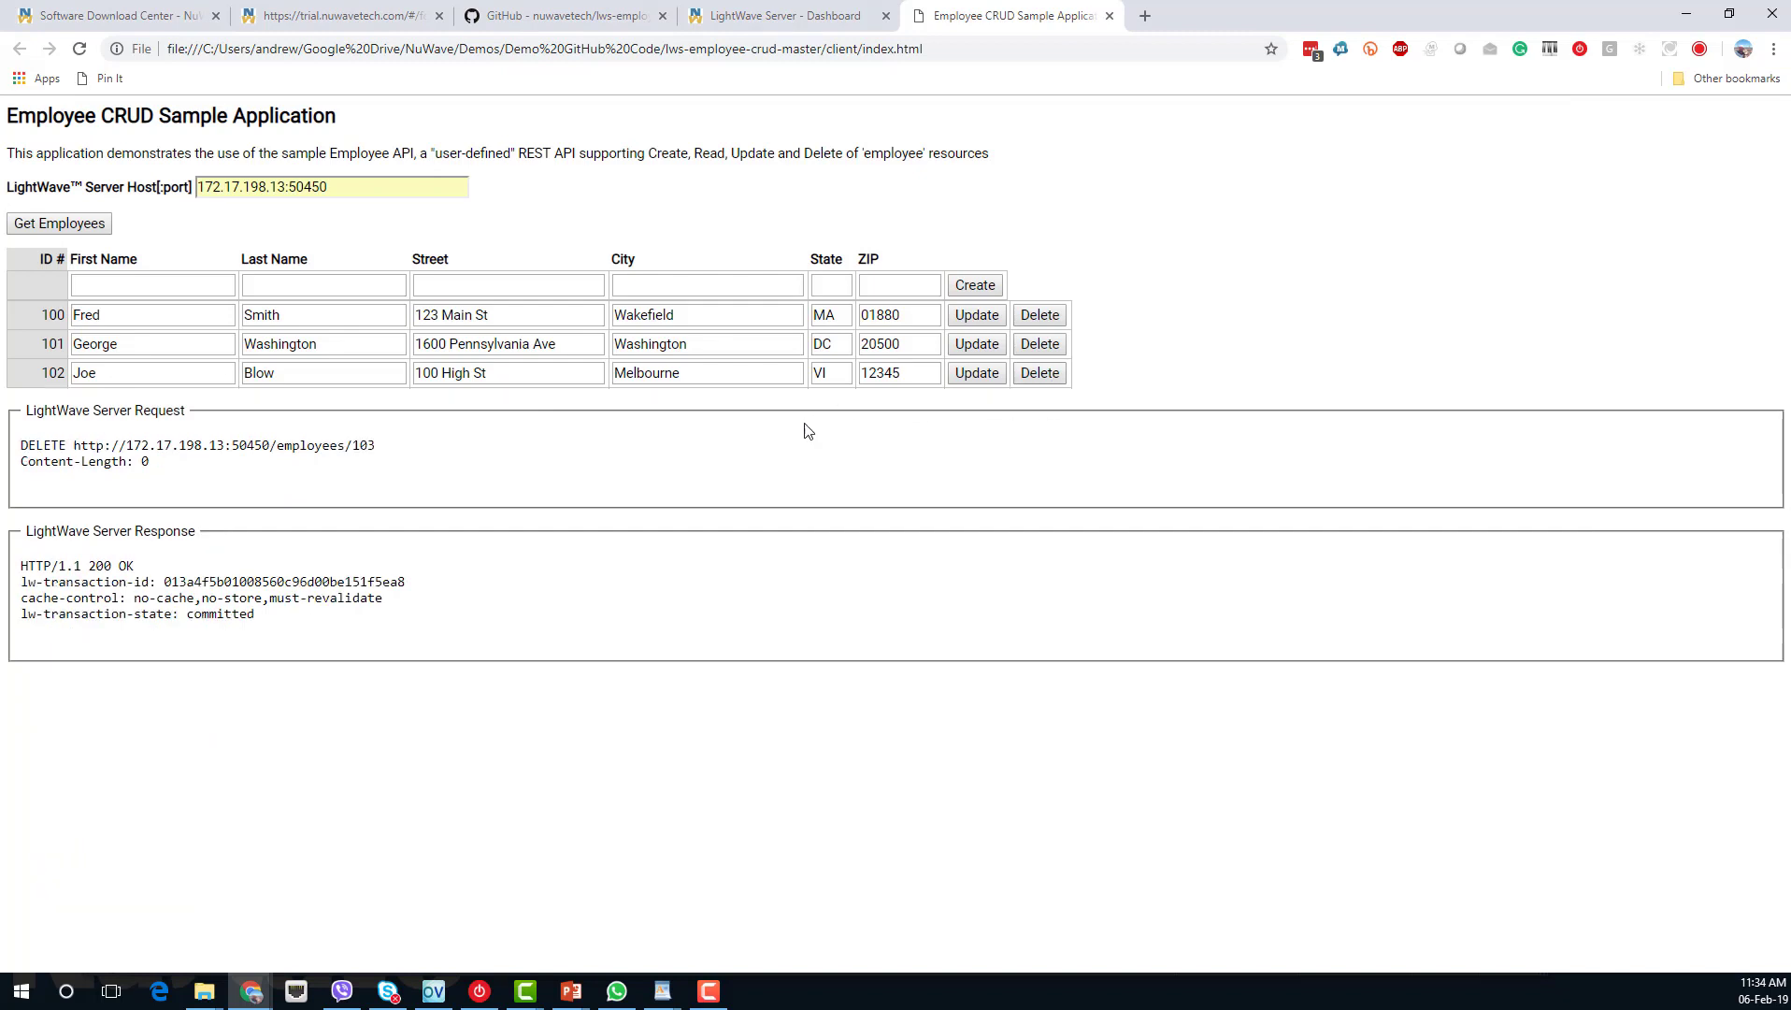
key(alt+Tab)
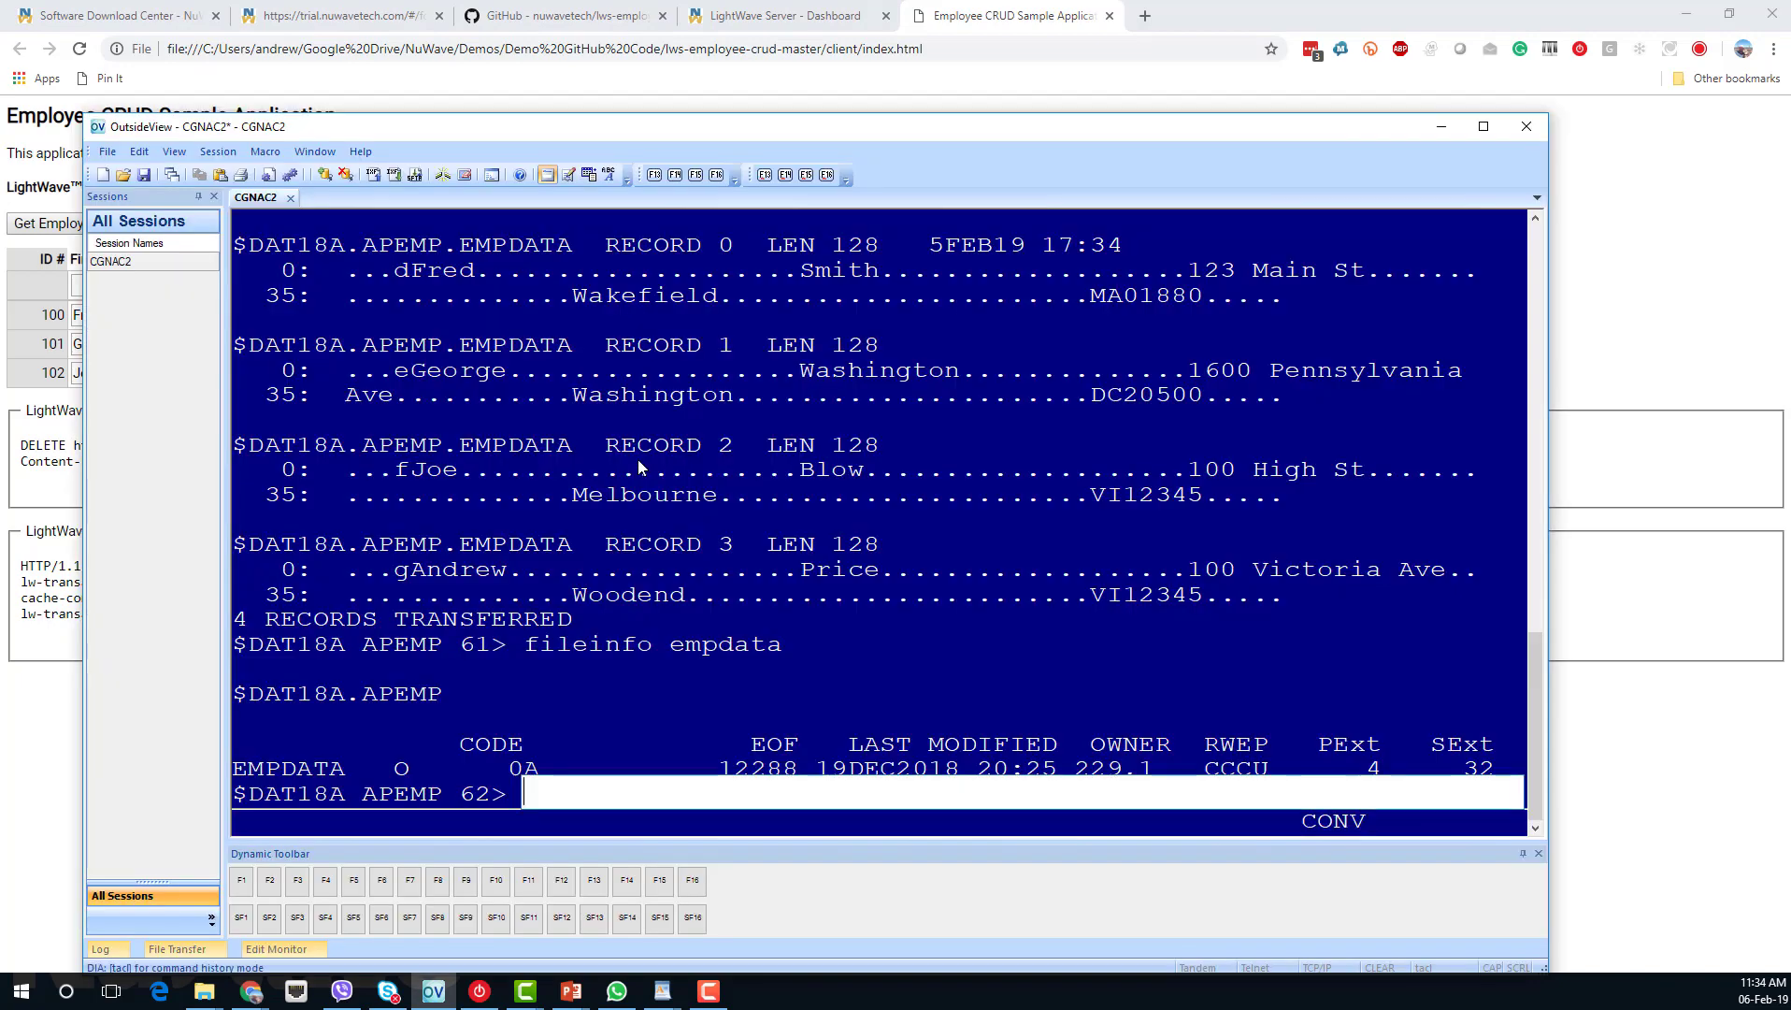
text(fc fup c)
key(Return)
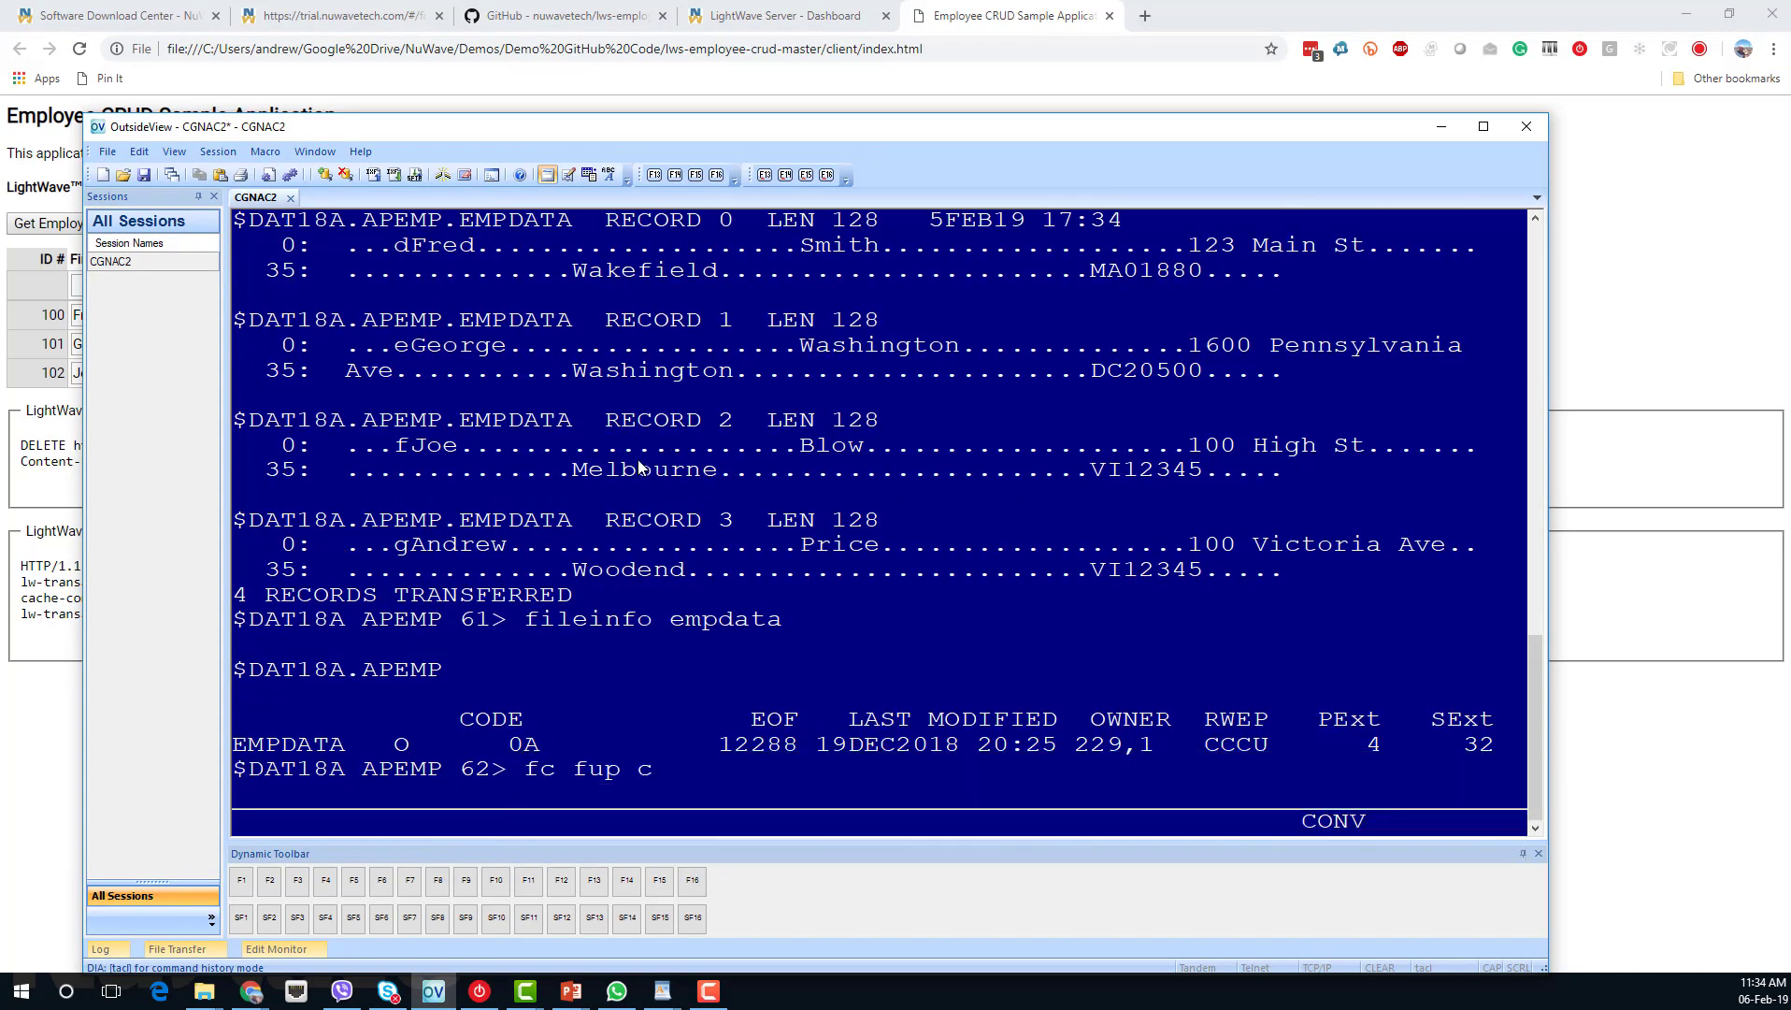
key(Return)
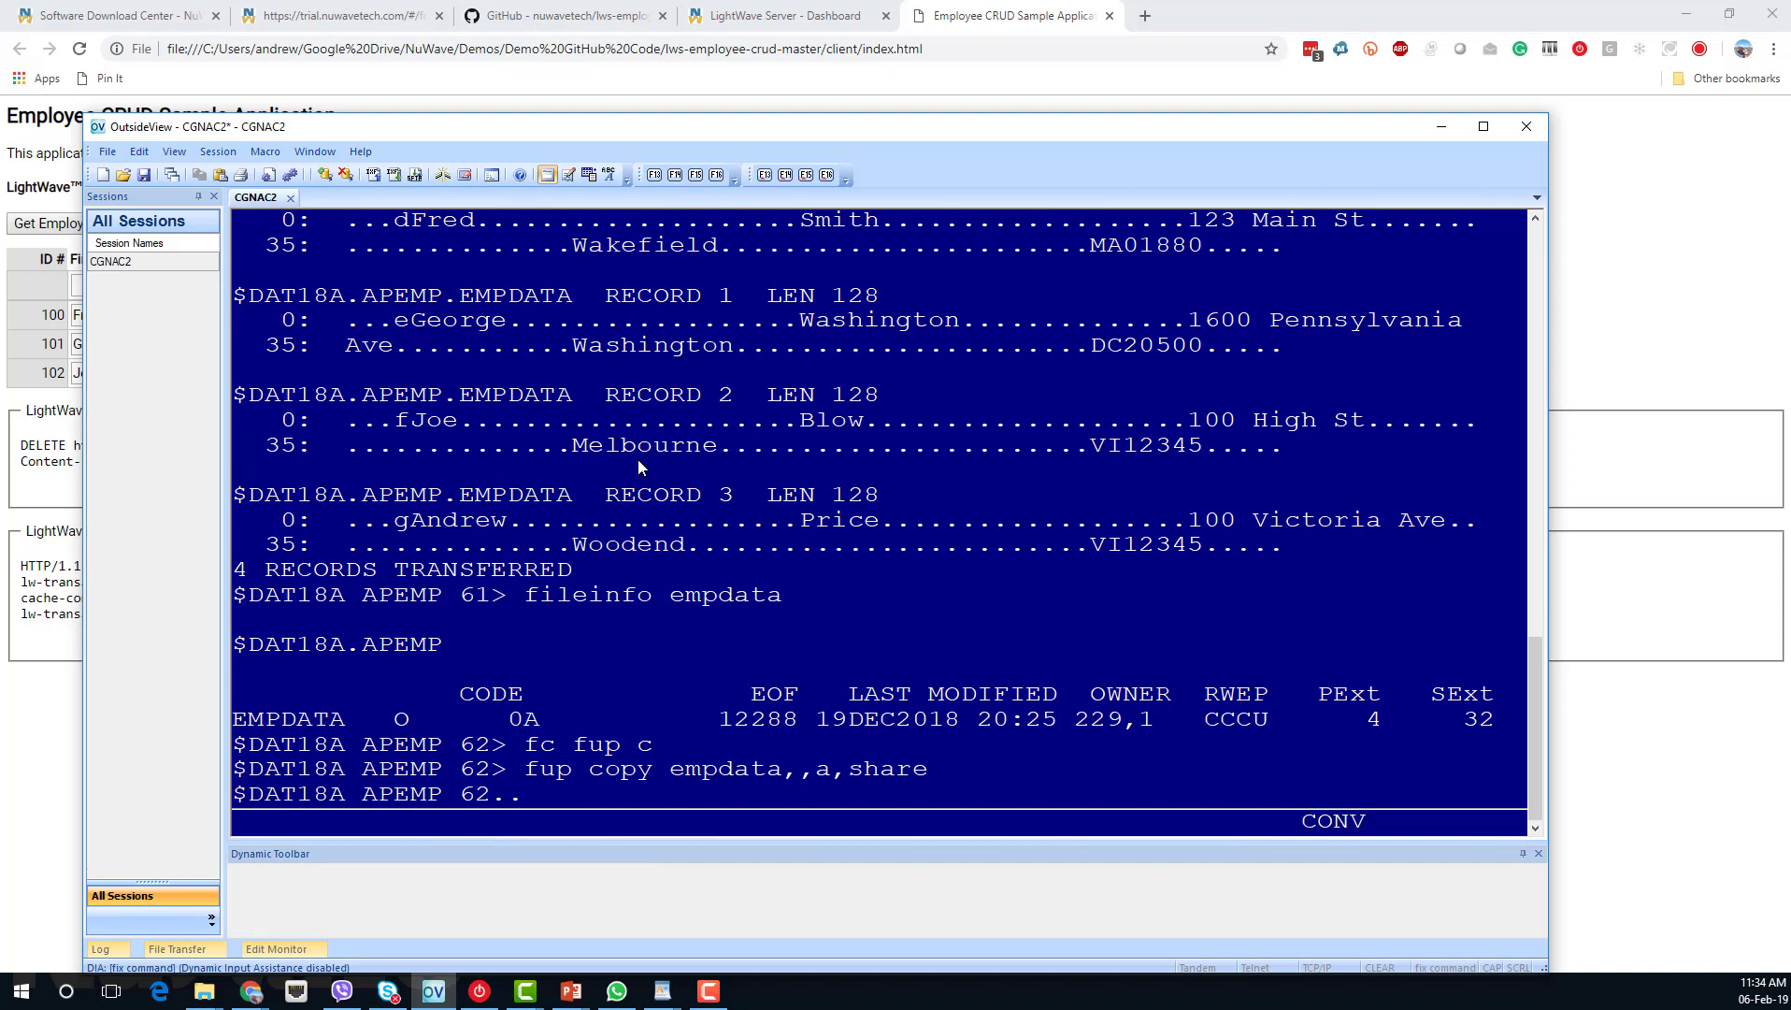